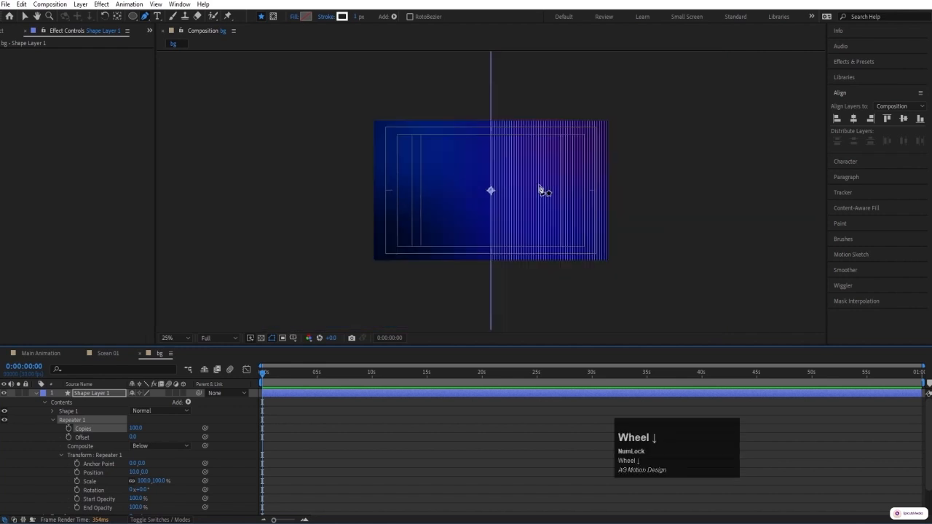
Align Shape Layer 1's repeated lines to the composition's left edge and fit the composition in the viewer
{"action": "key", "text": "p"}
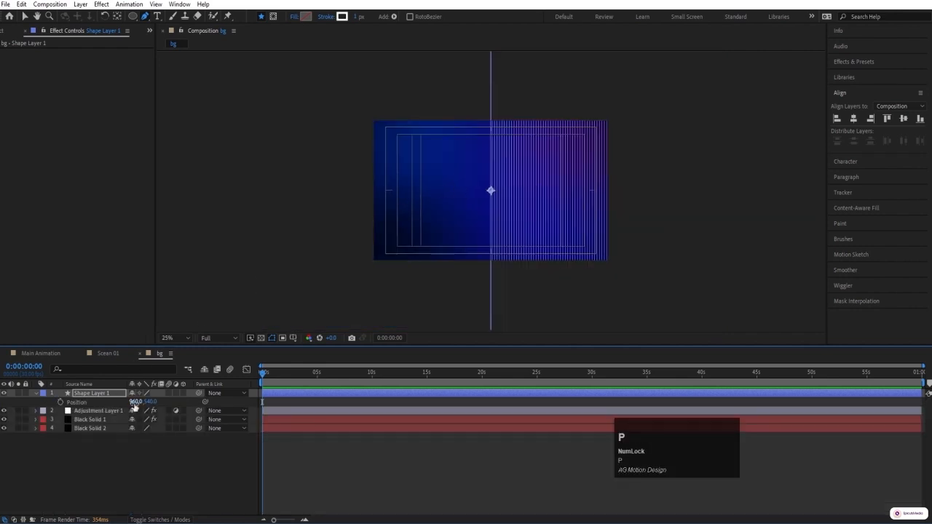
{"action": "left_click_drag", "start_coordinate": [136, 404], "coordinate": [1, 408]}
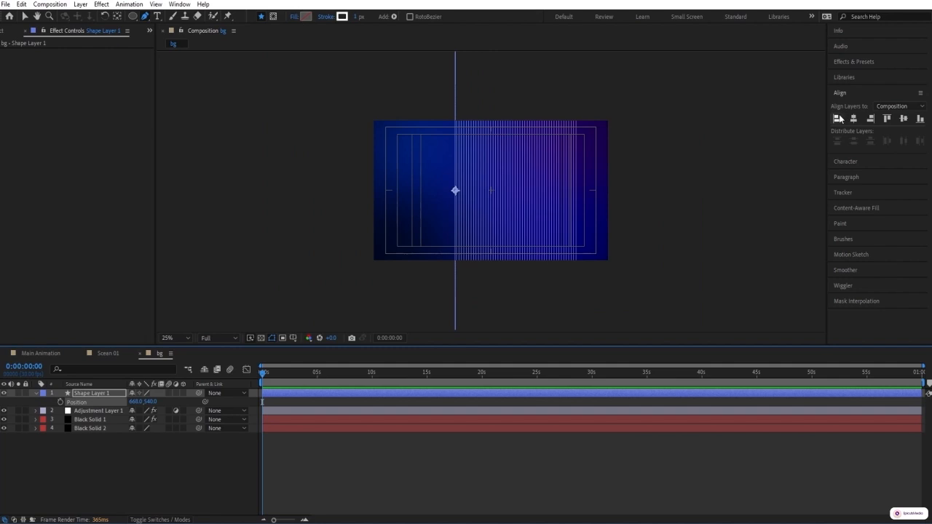
{"action": "left_click", "coordinate": [838, 118]}
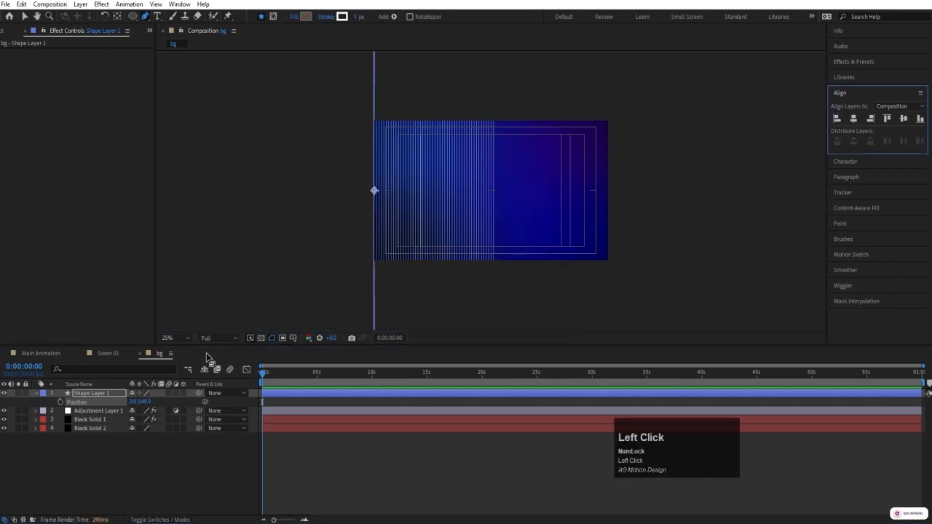
{"action": "left_click", "coordinate": [182, 338]}
{"action": "left_click", "coordinate": [182, 160]}
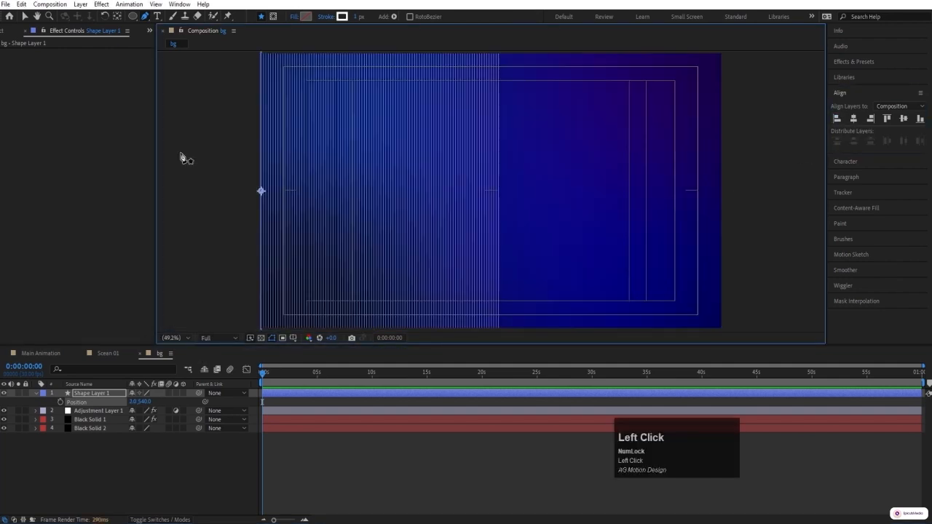
Set the horizontal position spacing of Repeater 1 in Shape Layer 1 to 20 so the lines spread across the frame
{"action": "left_click", "coordinate": [37, 394]}
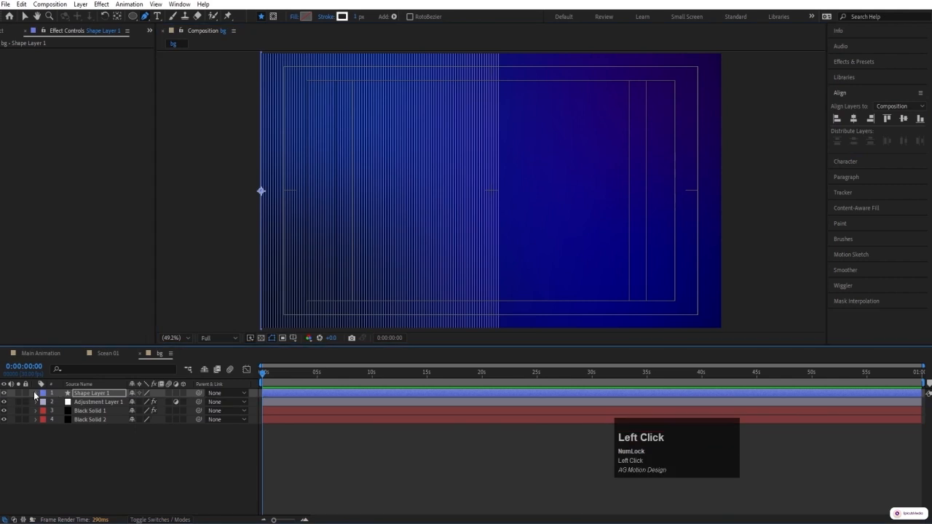
{"action": "left_click", "coordinate": [45, 412]}
{"action": "left_click", "coordinate": [44, 402]}
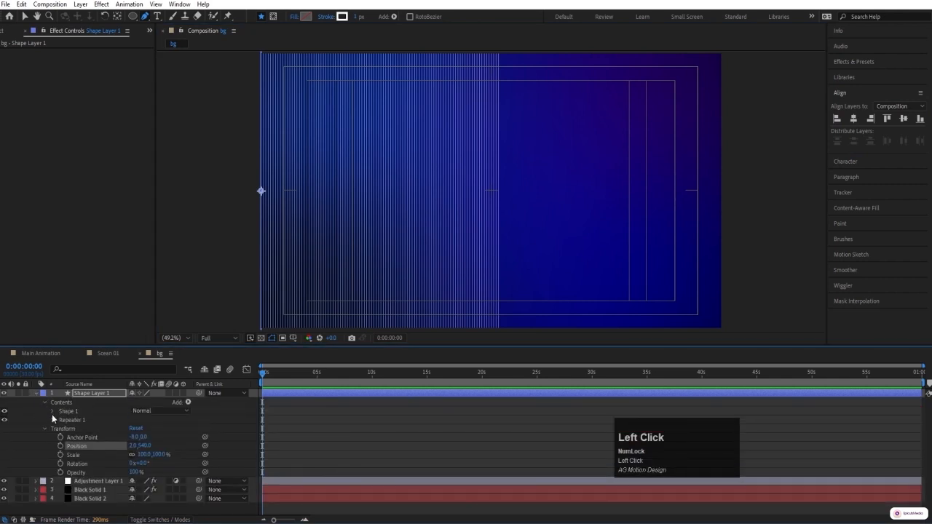
{"action": "left_click", "coordinate": [56, 426]}
{"action": "left_click", "coordinate": [52, 421]}
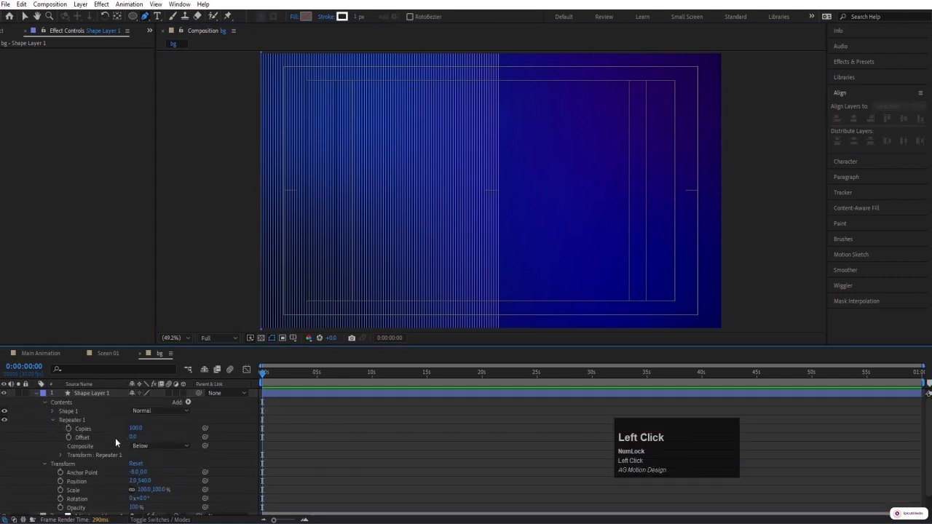
{"action": "left_click", "coordinate": [61, 456]}
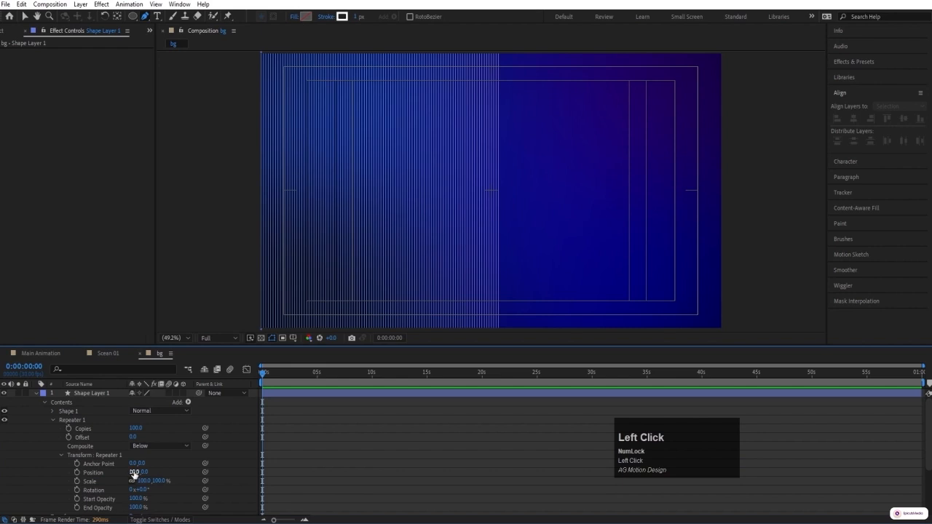
{"action": "key", "text": "Return"}
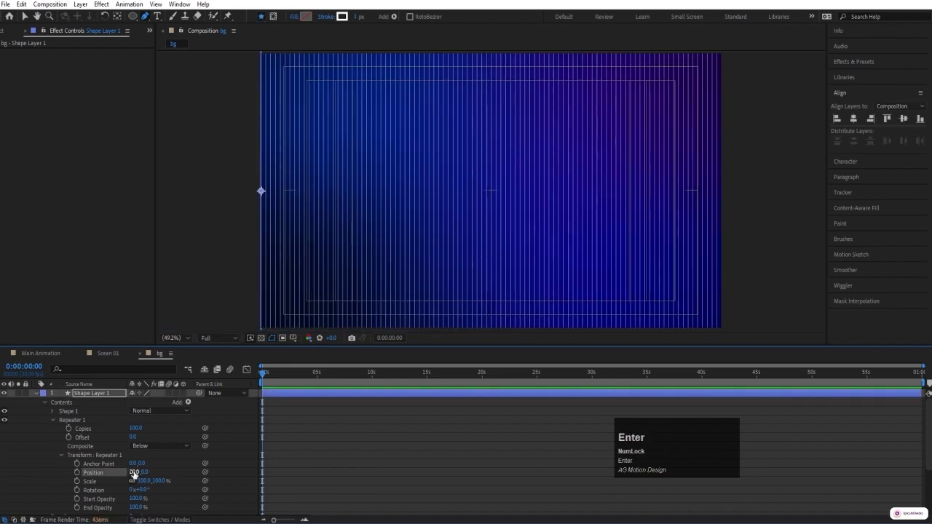
Duplicate Shape Layer 1 and rotate the copy by 90°
{"action": "left_click", "coordinate": [35, 392]}
{"action": "key", "text": "ctrl+d"}
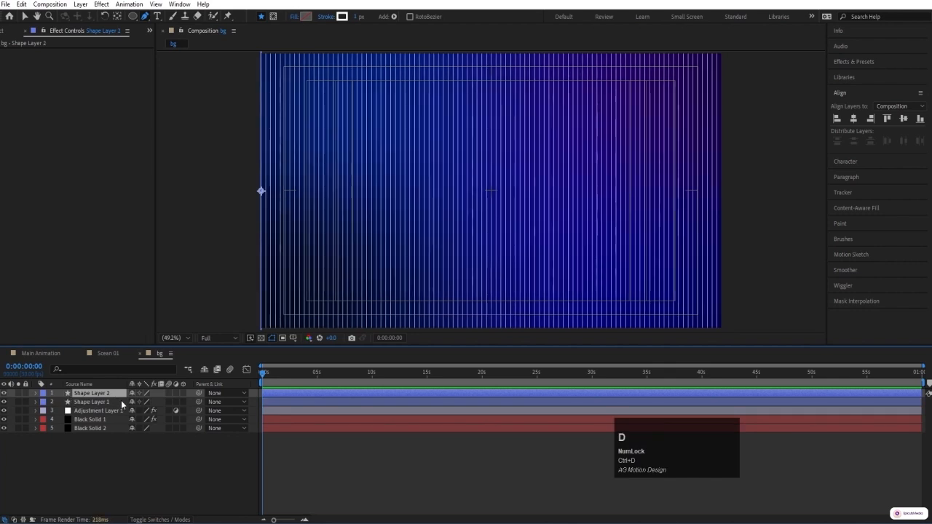
{"action": "key", "text": "r"}
{"action": "key", "text": "r"}
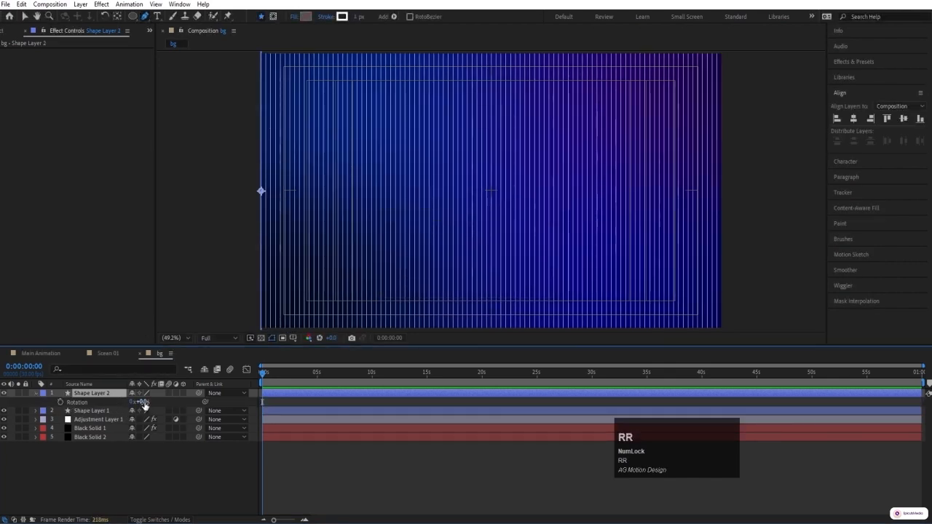
{"action": "left_click", "coordinate": [144, 403]}
{"action": "type", "text": "90"}
{"action": "key", "text": "Return"}
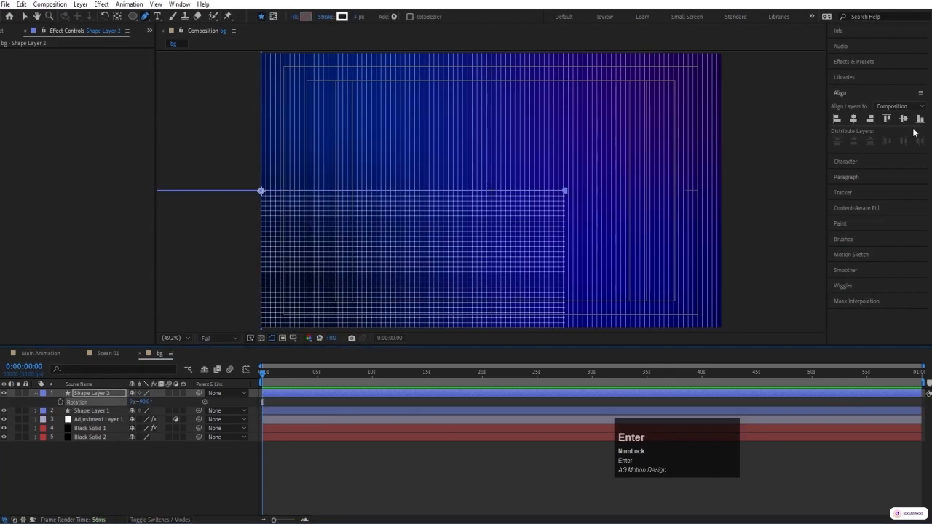
Align the rotated line layer to the composition's horizontal centre and top edge
{"action": "left_click", "coordinate": [853, 119]}
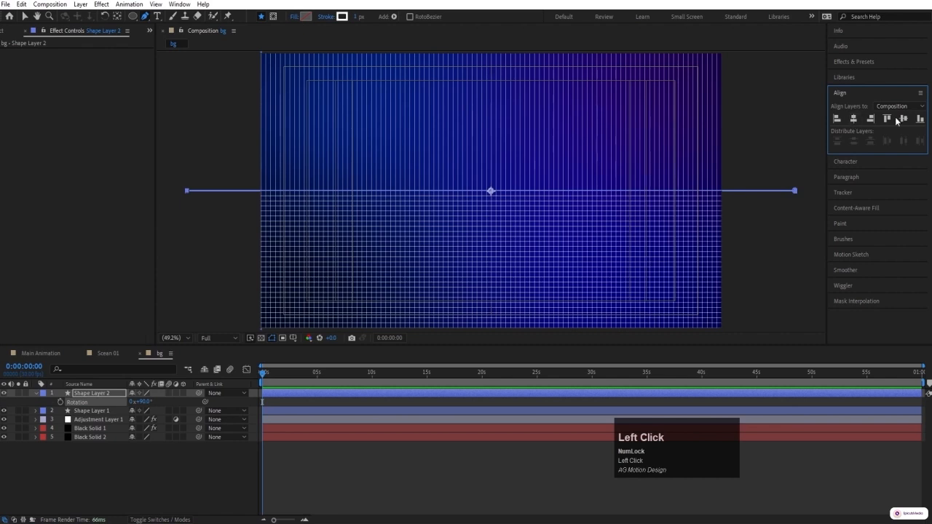
{"action": "left_click", "coordinate": [887, 119]}
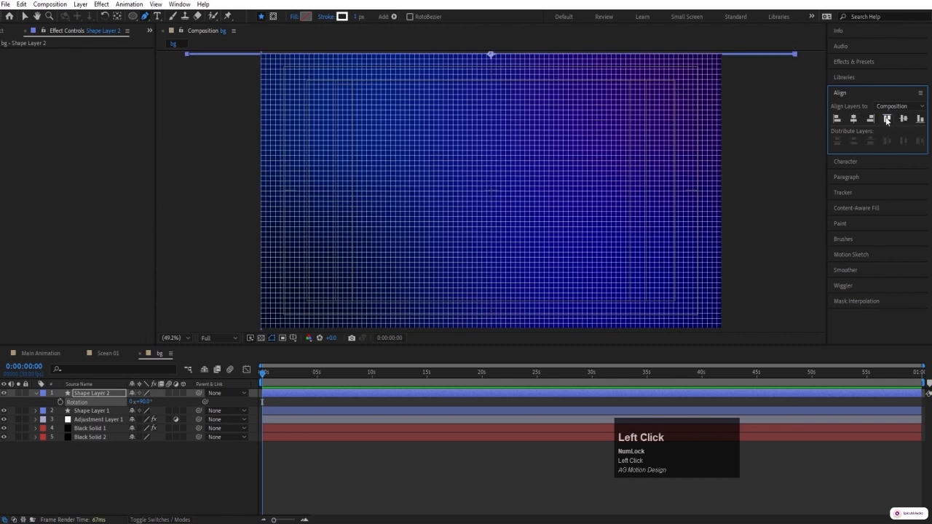
Set the stroke width of both grid line layers, Shape Layer 1 and Shape Layer 2, to 0.5 px
{"action": "left_click", "coordinate": [103, 412]}
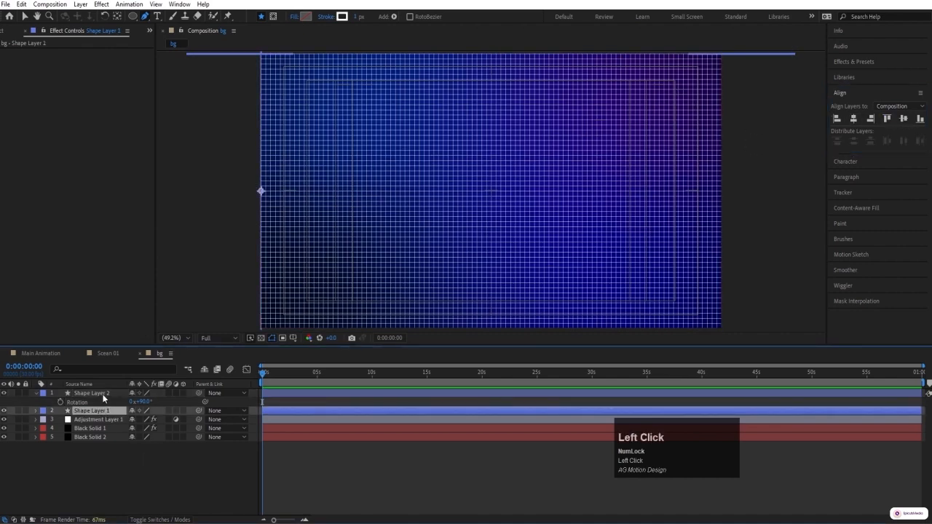
{"action": "left_click", "coordinate": [101, 394], "text": "shift"}
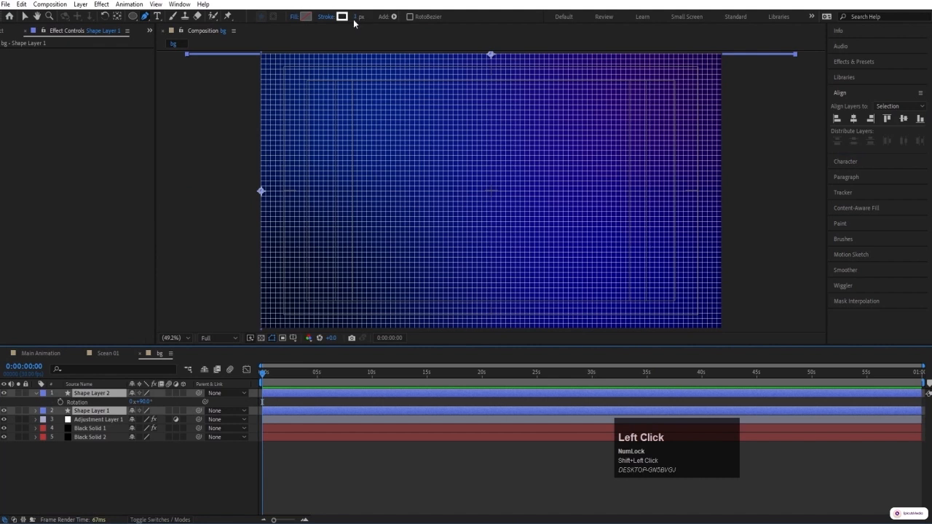
{"action": "left_click", "coordinate": [356, 16]}
{"action": "type", "text": "0.5"}
{"action": "key", "text": "Return"}
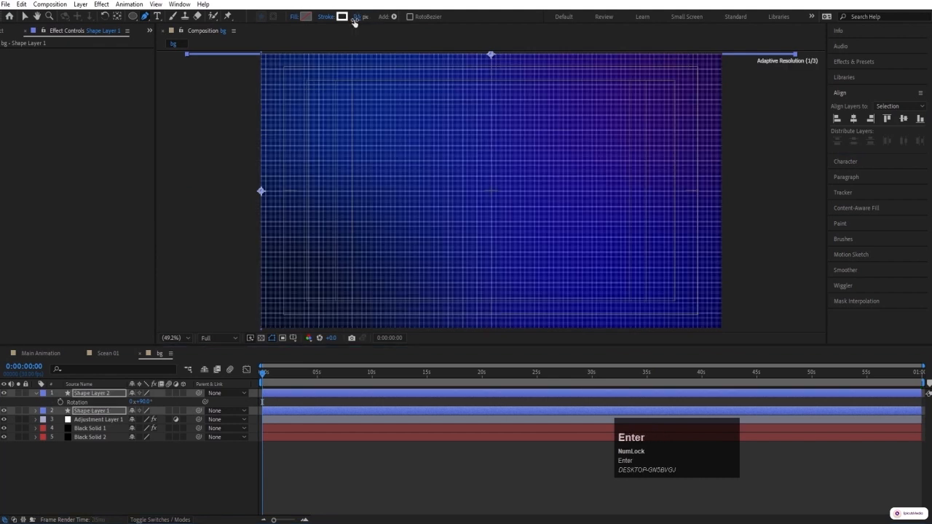
Add the bg composition to Scean 01 as the lowest layer, beneath all the atoms
{"action": "left_click", "coordinate": [114, 353]}
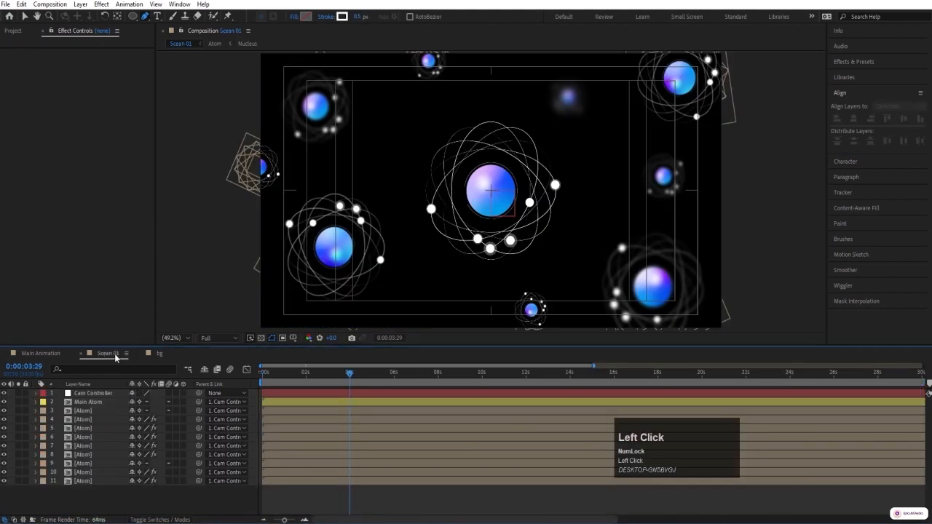
{"action": "key", "text": "ctrl+0"}
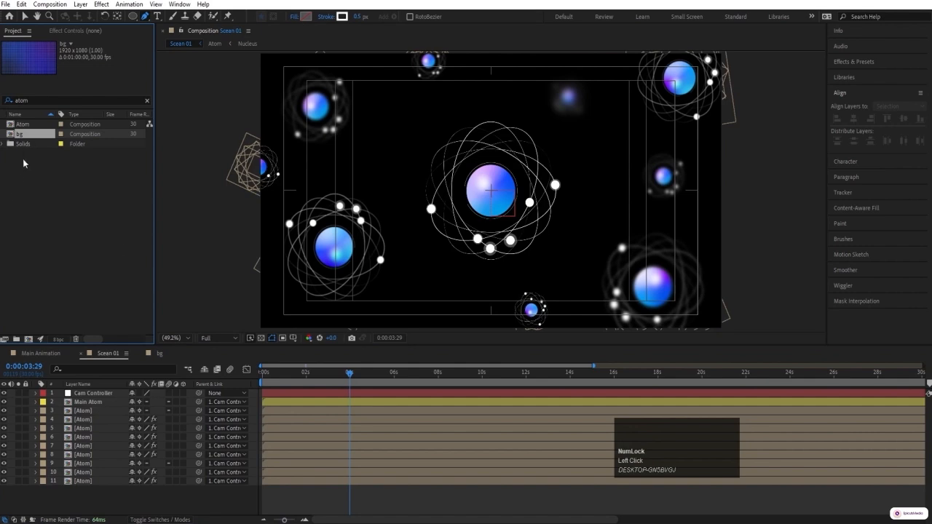
{"action": "key", "text": "Num_Lock"}
{"action": "left_click_drag", "start_coordinate": [20, 135], "coordinate": [98, 492]}
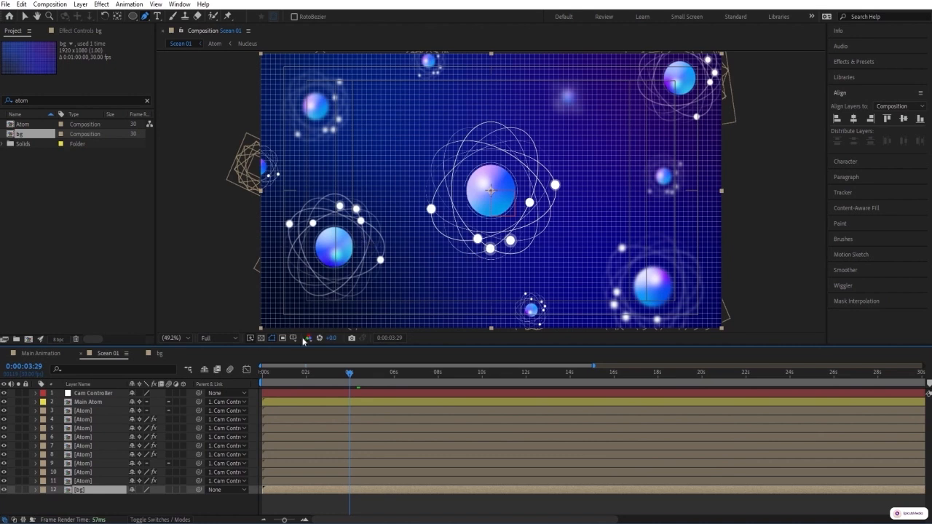
Lower the opacity of Black Solid 1 in the bg composition to 30% and return to Scean 01
{"action": "left_click", "coordinate": [158, 354]}
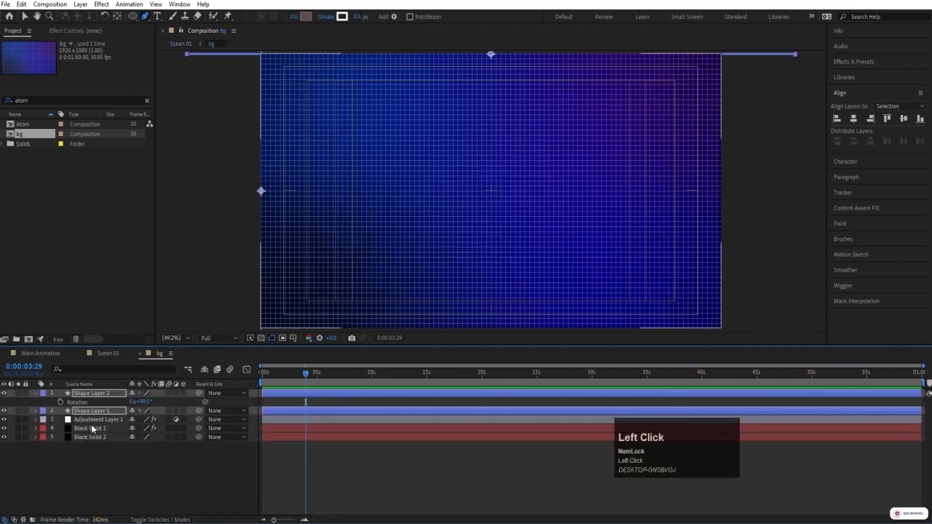
{"action": "left_click", "coordinate": [93, 429]}
{"action": "key", "text": "t"}
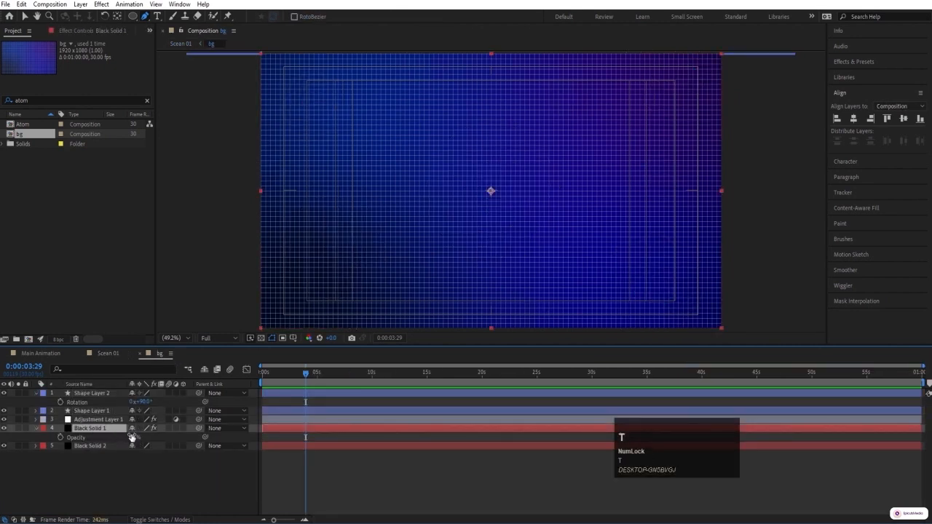
{"action": "key", "text": "Return"}
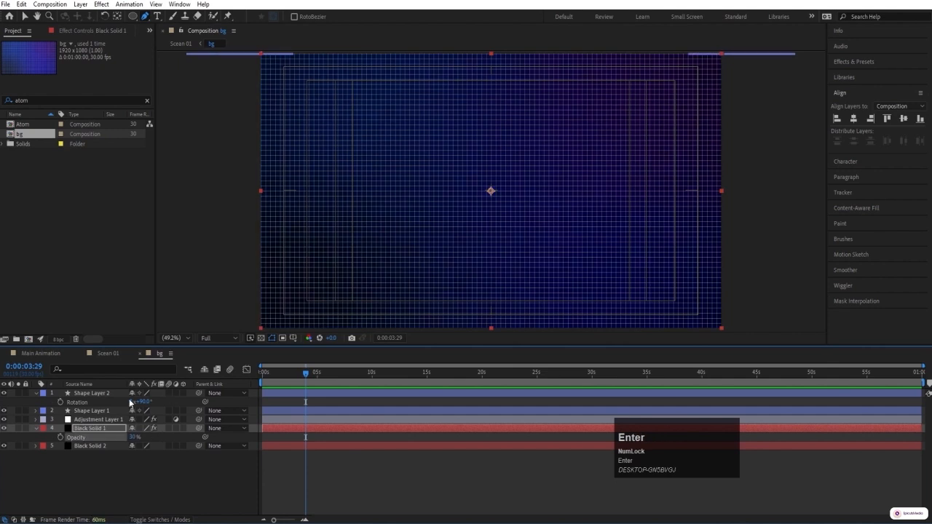
{"action": "left_click", "coordinate": [107, 354]}
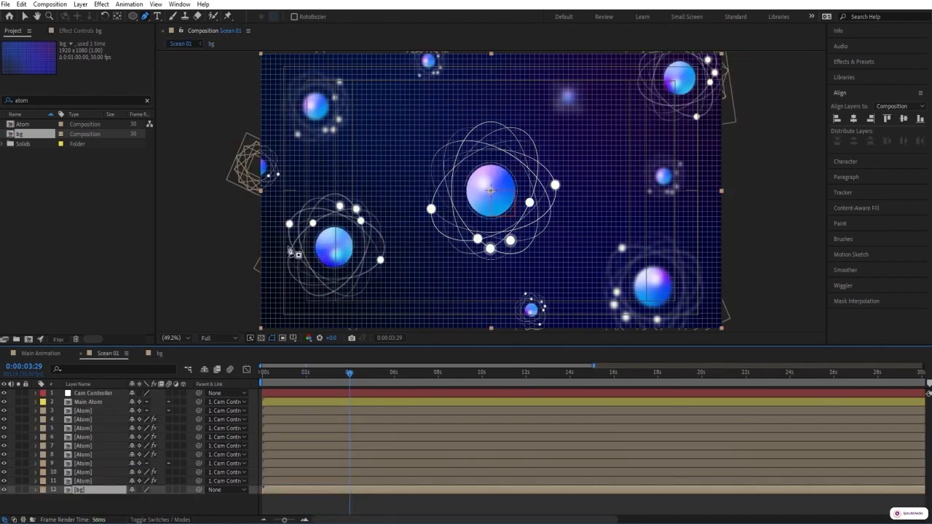
Set the stroke width of Shape Layer 1 and Shape Layer 2 in the bg composition to 0.1 px
{"action": "left_click", "coordinate": [157, 355]}
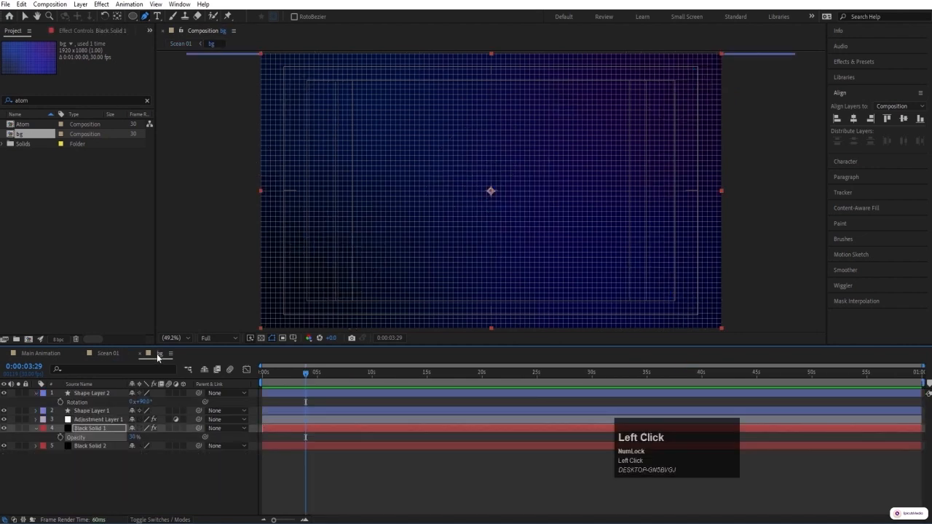
{"action": "left_click", "coordinate": [91, 412]}
{"action": "left_click", "coordinate": [87, 394], "text": "shift"}
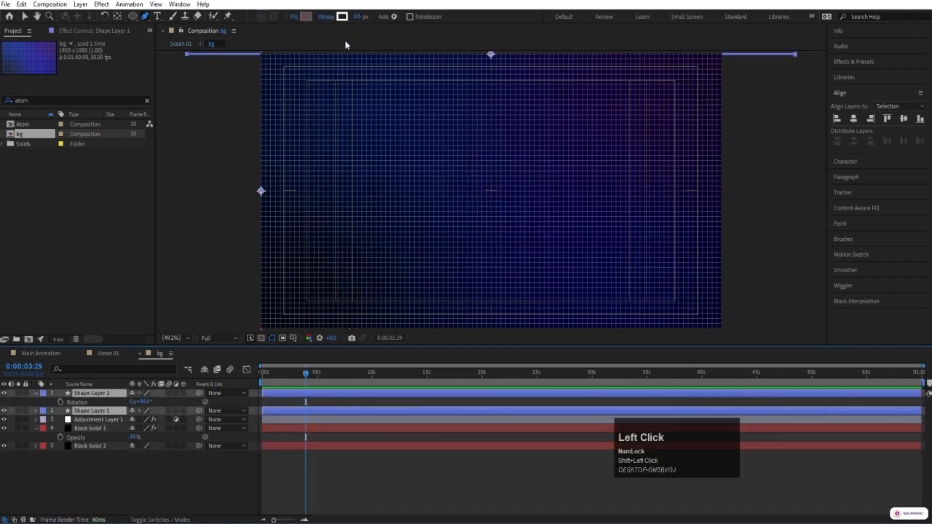
{"action": "left_click", "coordinate": [358, 16]}
{"action": "type", "text": "0.1"}
{"action": "key", "text": "Return"}
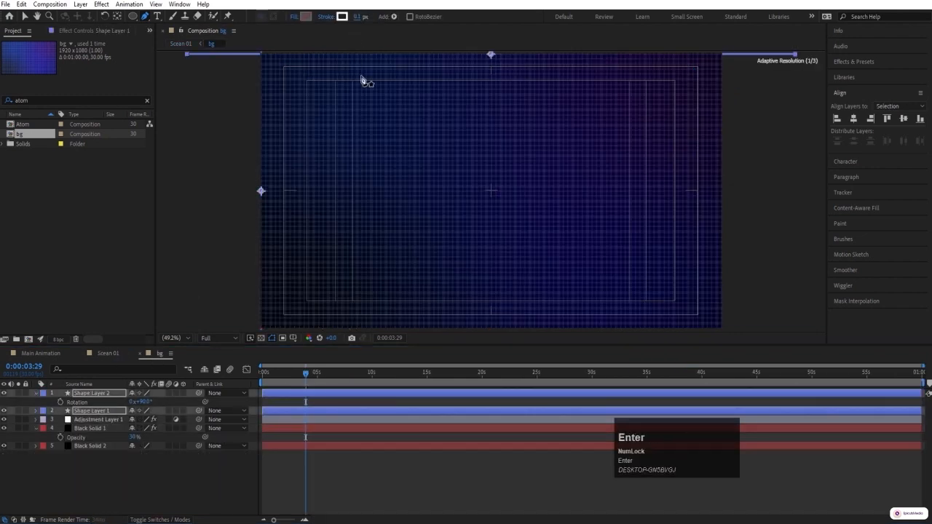
Check the Scean 01 composition with its new background in an enlarged view and save the project
{"action": "left_click", "coordinate": [107, 353]}
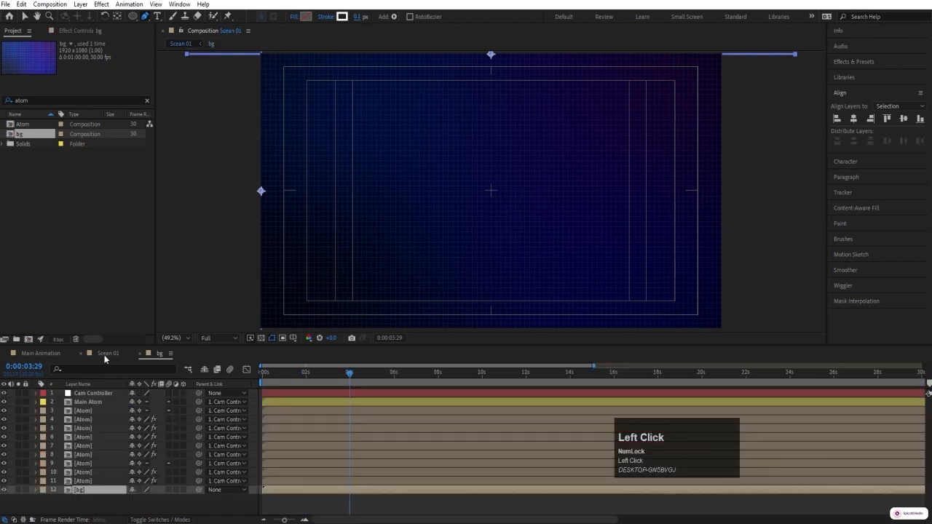
{"action": "key", "text": "grave"}
{"action": "key", "text": "grave"}
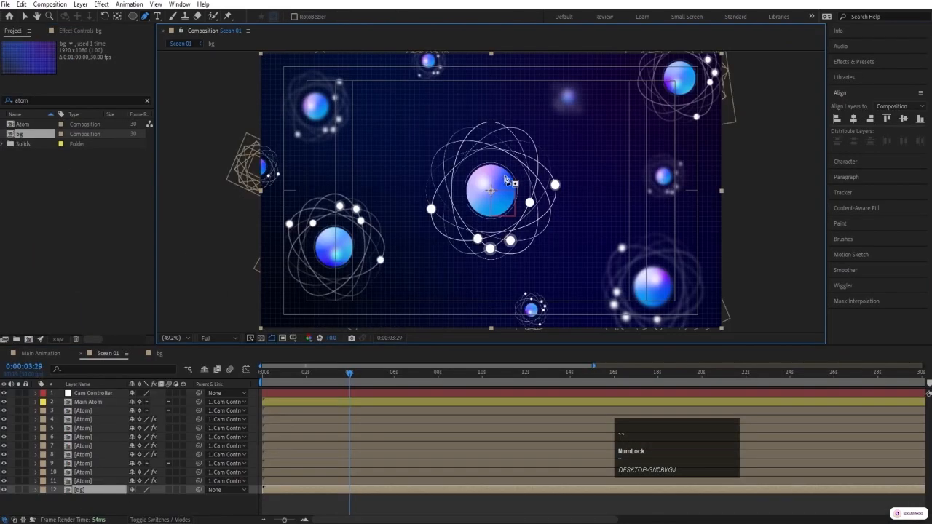
{"action": "left_click", "coordinate": [255, 406]}
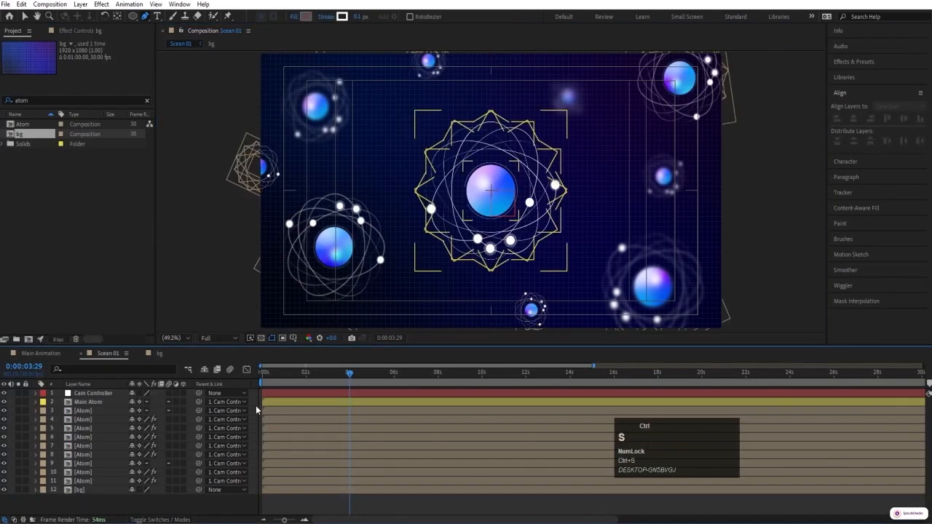
{"action": "key", "text": "ctrl+s"}
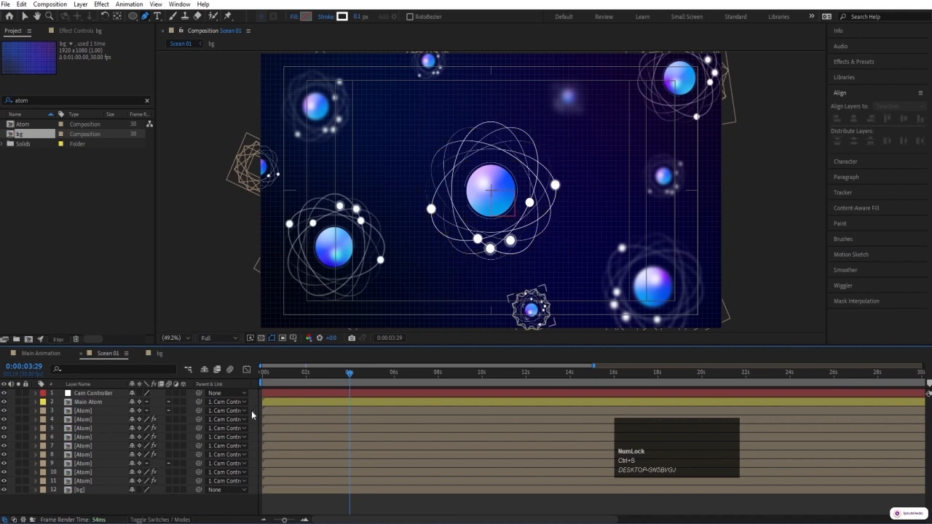
Find the Stylize Glow effect and apply it to the Main Atom layer
{"action": "left_click", "coordinate": [90, 404]}
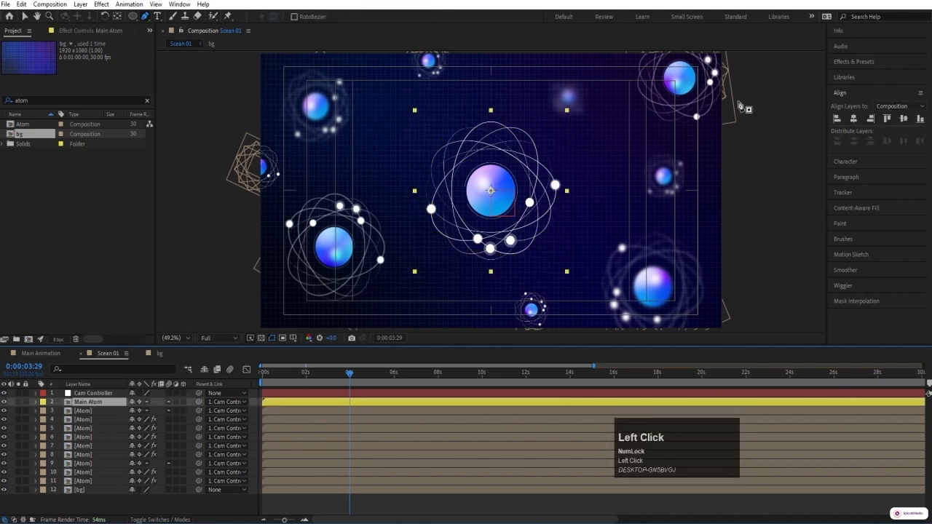
{"action": "left_click", "coordinate": [855, 63]}
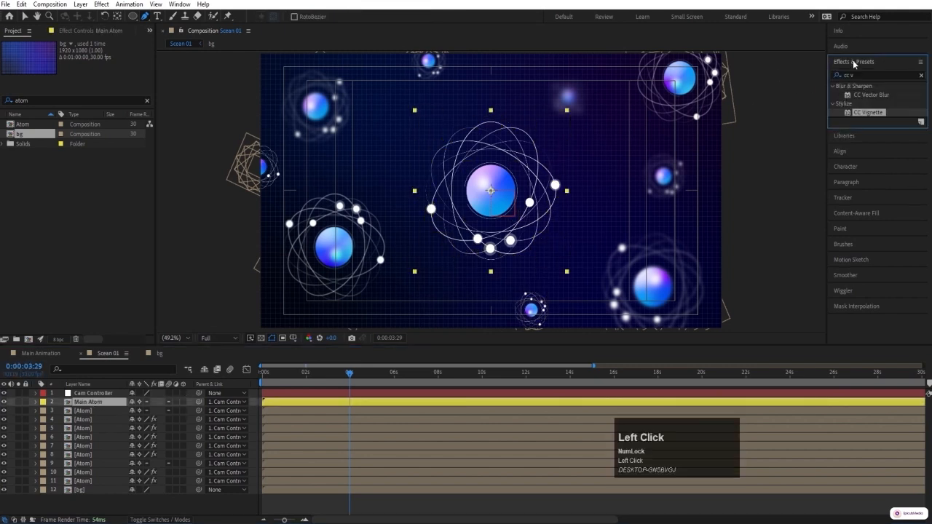
{"action": "left_click", "coordinate": [864, 75]}
{"action": "key", "text": "ctrl+a"}
{"action": "type", "text": "glow"}
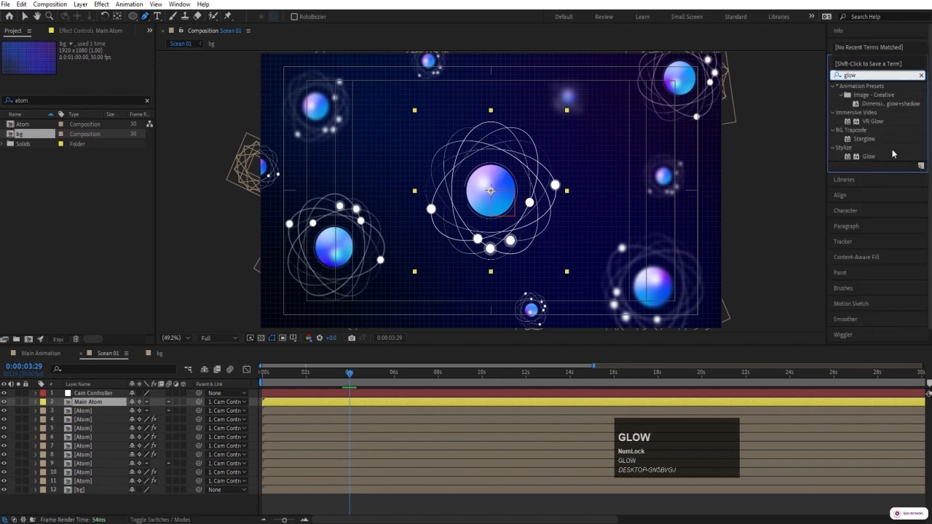
{"action": "double_click", "coordinate": [893, 155]}
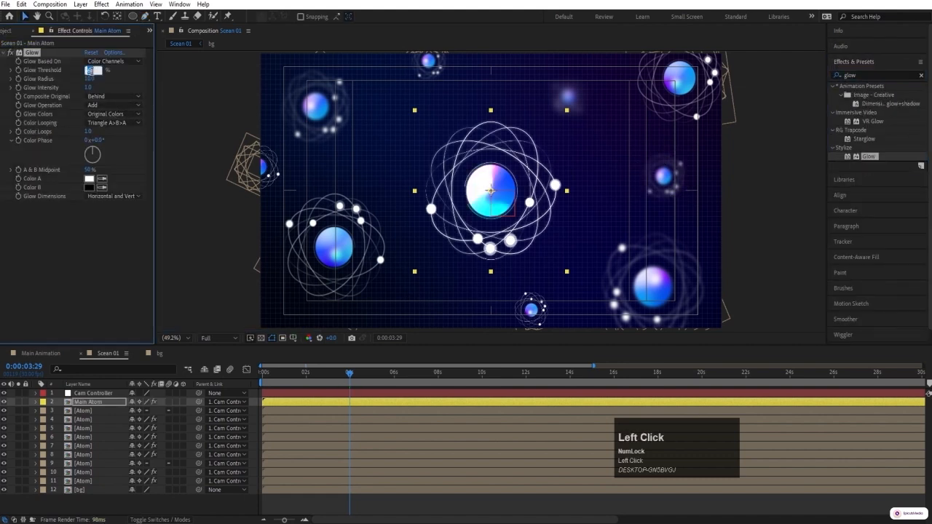
Set the Glow effect on the Main Atom layer to a threshold of 80% and a radius of 100
{"action": "key", "text": "Return"}
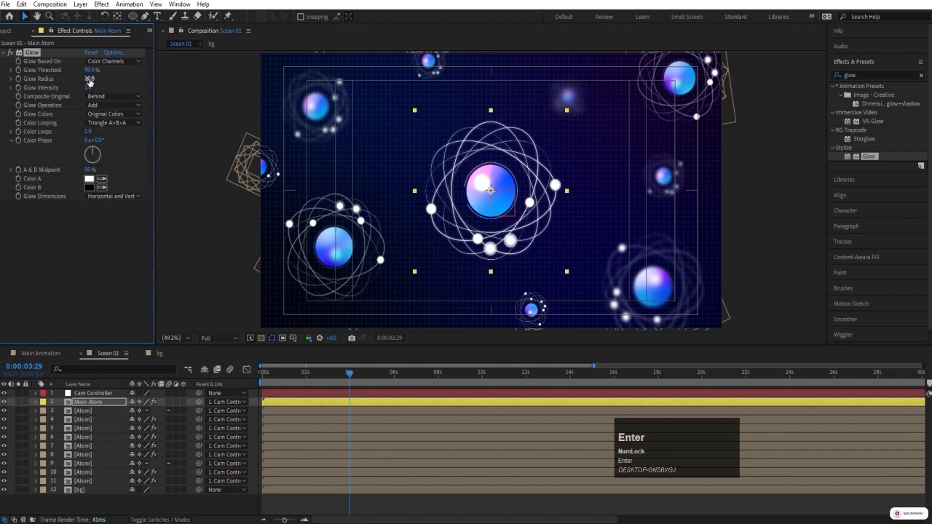
{"action": "left_click", "coordinate": [90, 78]}
{"action": "type", "text": "100"}
{"action": "key", "text": "Return"}
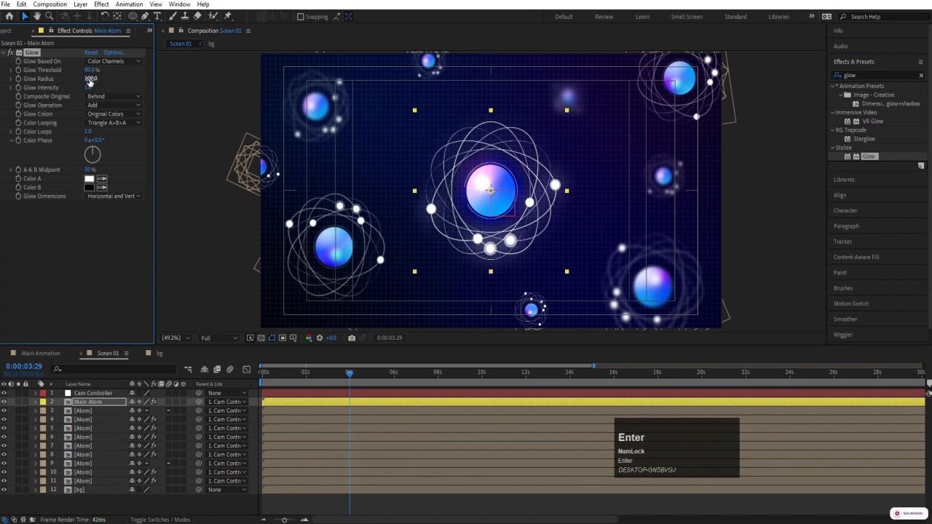
Paste the Main Atom's Glow effect onto all the Atom layers, 3 through 11, and save the project
{"action": "left_click", "coordinate": [84, 411]}
{"action": "left_click", "coordinate": [86, 482], "text": "shift"}
{"action": "key", "text": "ctrl+v"}
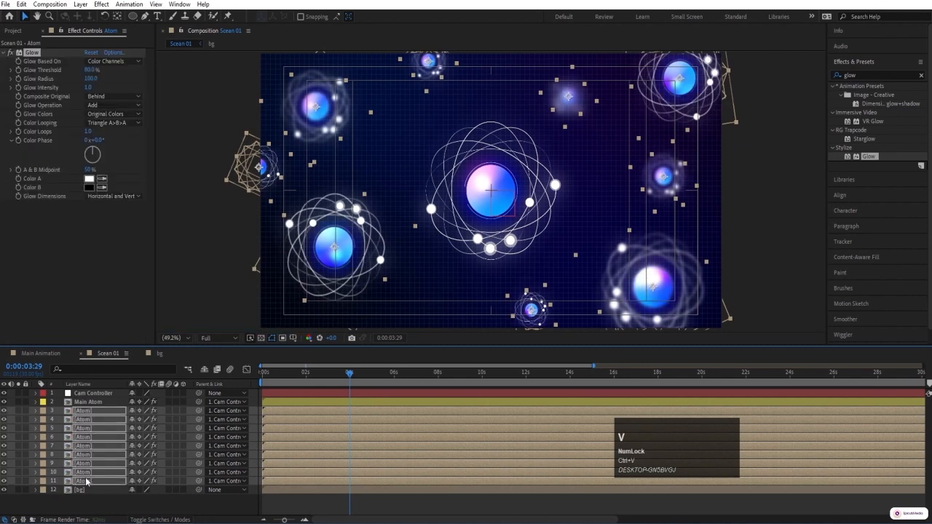
{"action": "left_click", "coordinate": [252, 398]}
{"action": "key", "text": "ctrl+s"}
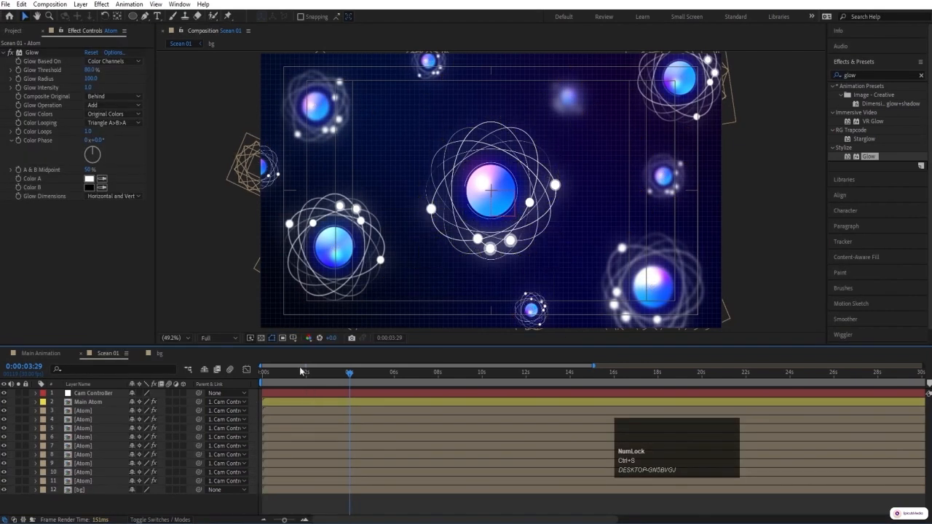
Preview the Scean 01 animation from the first frame at Quarter resolution
{"action": "left_click_drag", "start_coordinate": [293, 372], "coordinate": [213, 385]}
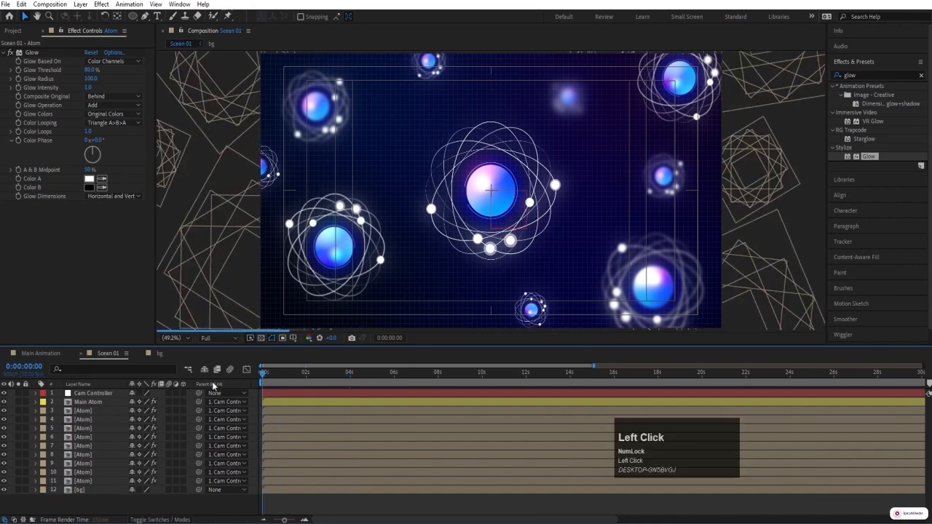
{"action": "left_click", "coordinate": [216, 338]}
{"action": "left_click", "coordinate": [217, 397]}
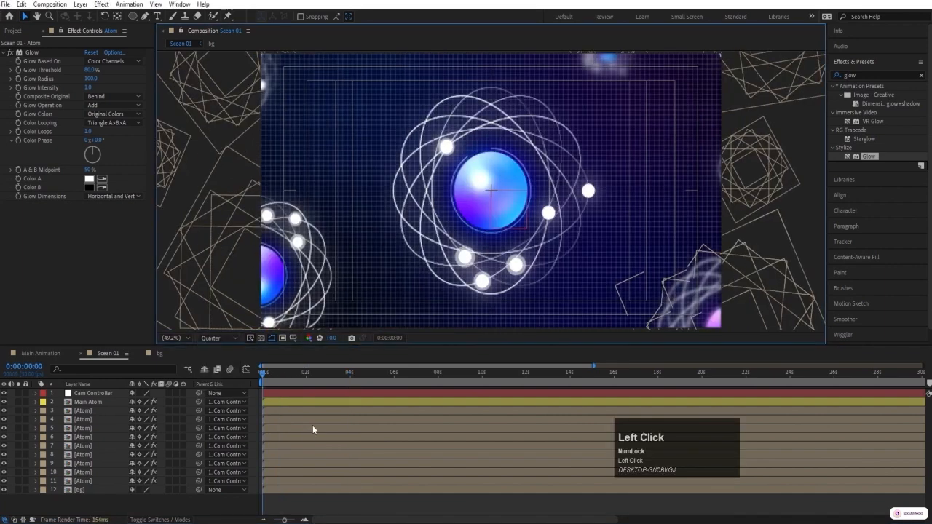
{"action": "key", "text": "space"}
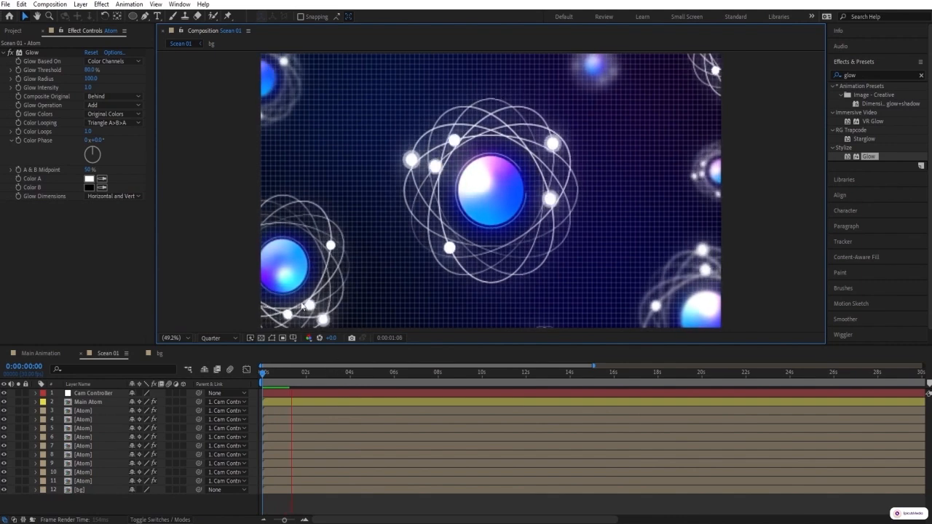
{"action": "key", "text": "space"}
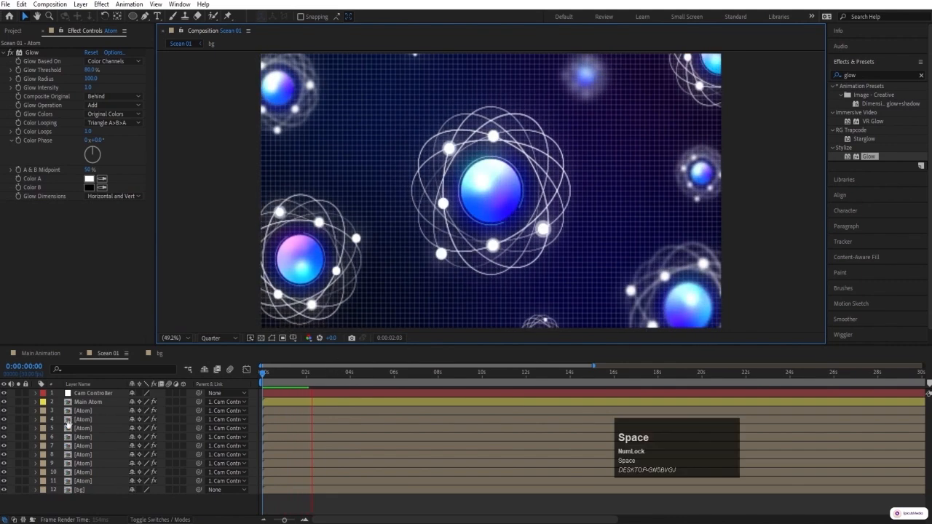
Find the Wiggle - position preset and apply it to Main Atom and all the Atom layers, 2 through 11
{"action": "left_click", "coordinate": [93, 402]}
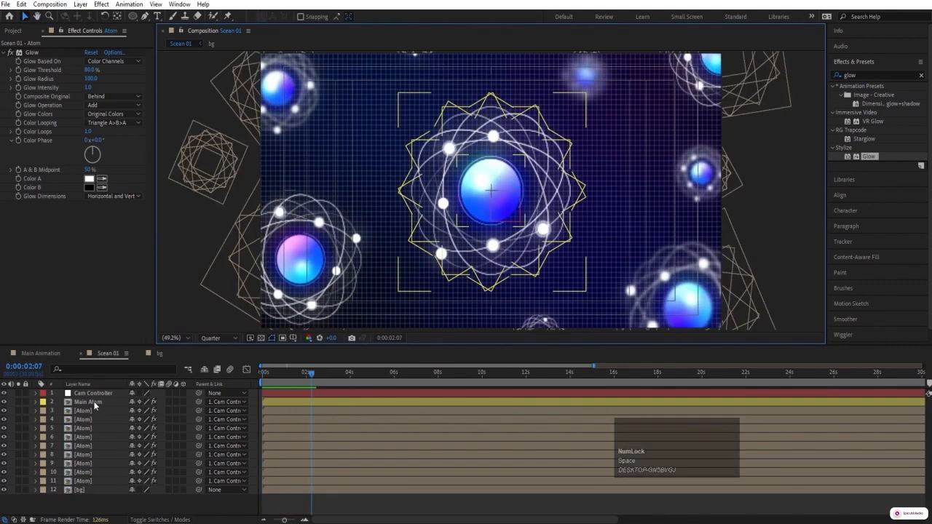
{"action": "left_click", "coordinate": [83, 481], "text": "shift"}
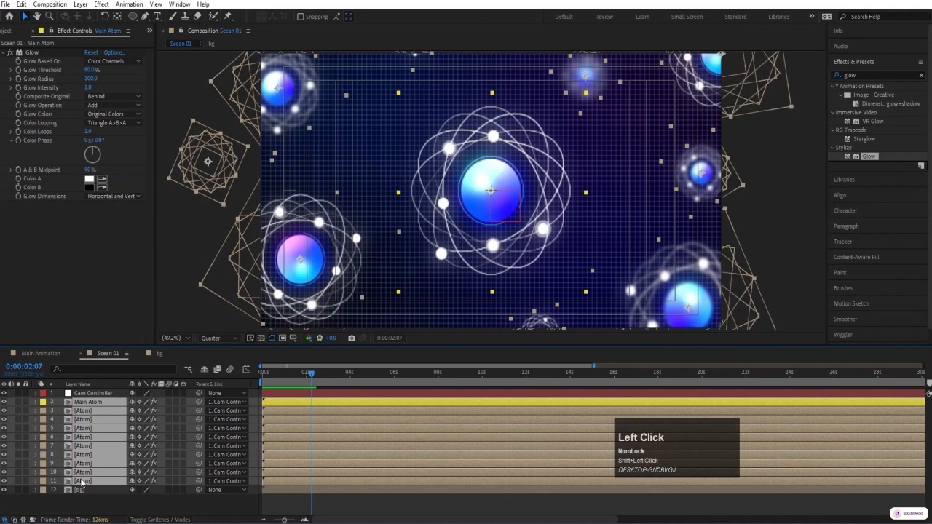
{"action": "key", "text": "ctrl+a"}
{"action": "type", "text": "wig"}
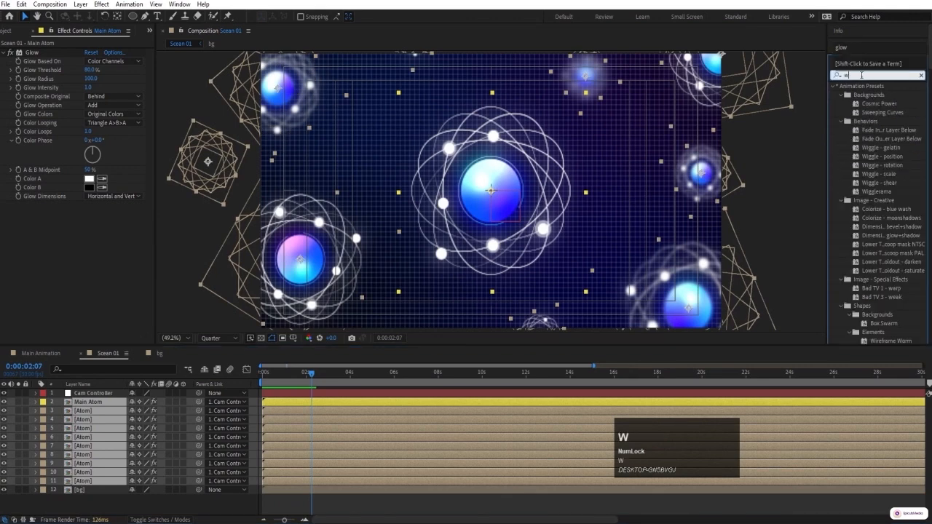
{"action": "double_click", "coordinate": [887, 113]}
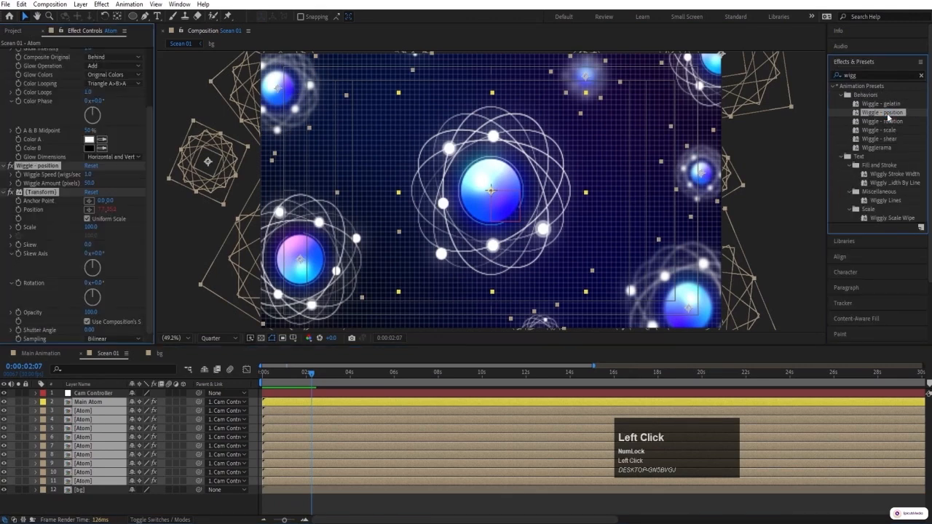
Play Scean 01 from the beginning to examine the wiggle motion of the atoms
{"action": "left_click_drag", "start_coordinate": [286, 375], "coordinate": [247, 376]}
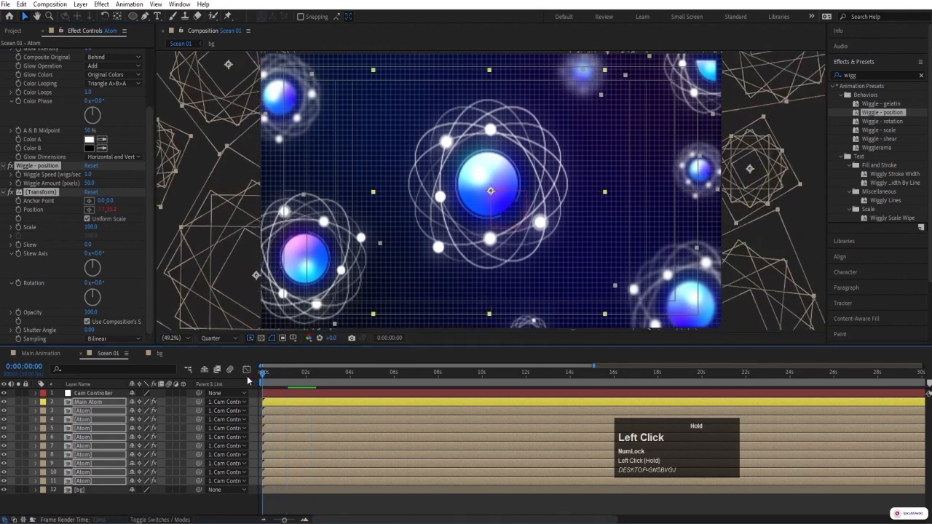
{"action": "key", "text": "space"}
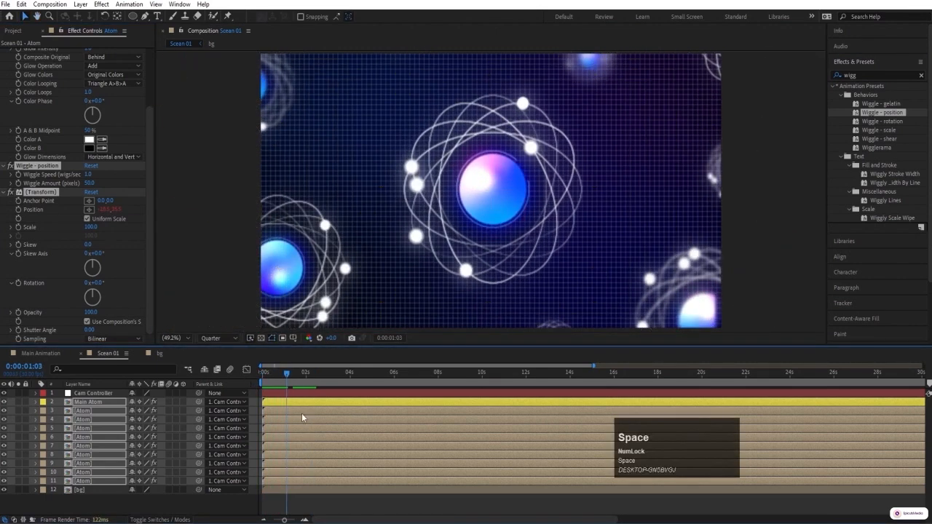
{"action": "key", "text": "space"}
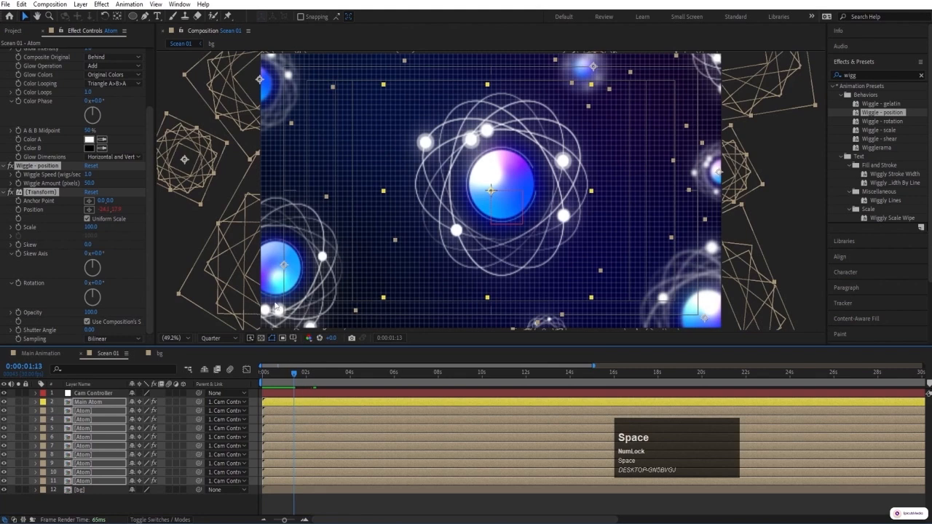
{"action": "left_click_drag", "start_coordinate": [293, 373], "coordinate": [220, 370]}
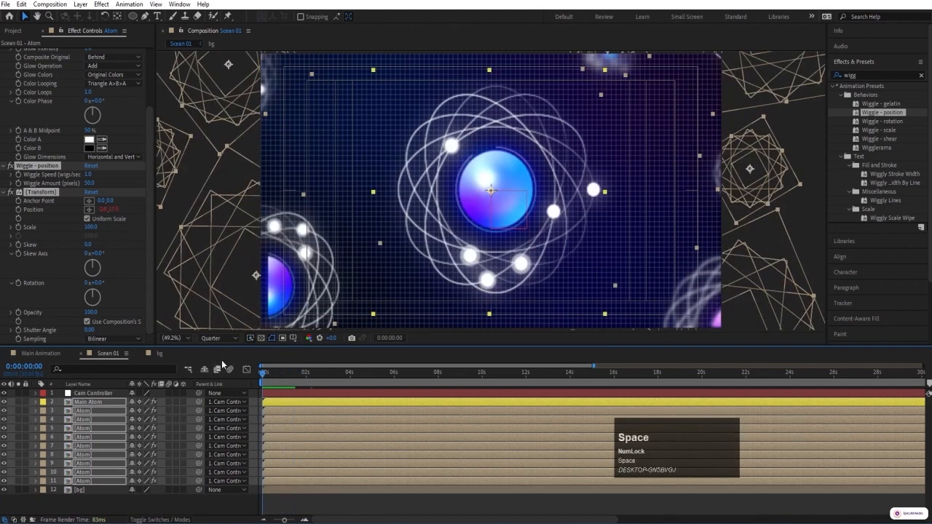
{"action": "key", "text": "space"}
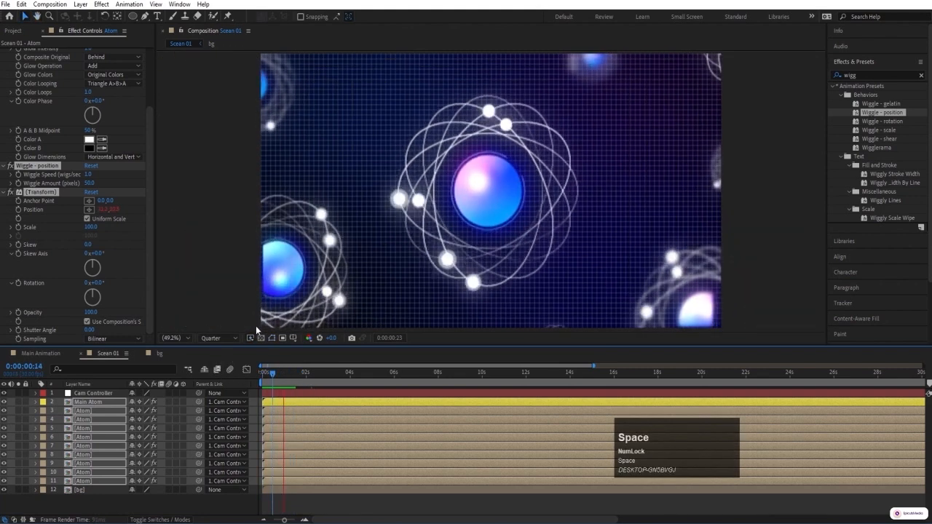
Set the preview resolution to Full and briefly play Scean 01 from the first frame
{"action": "left_click", "coordinate": [212, 338]}
{"action": "left_click", "coordinate": [217, 361]}
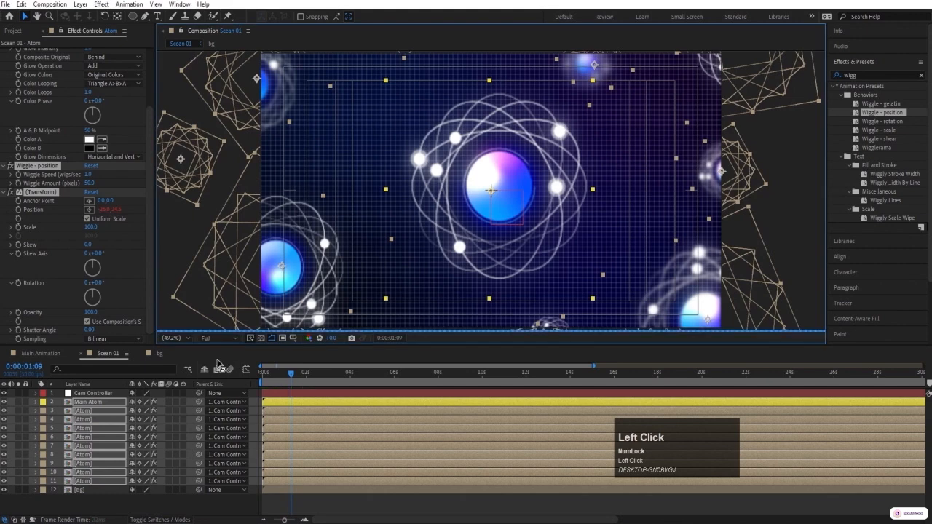
{"action": "key", "text": "space"}
{"action": "left_click", "coordinate": [211, 381]}
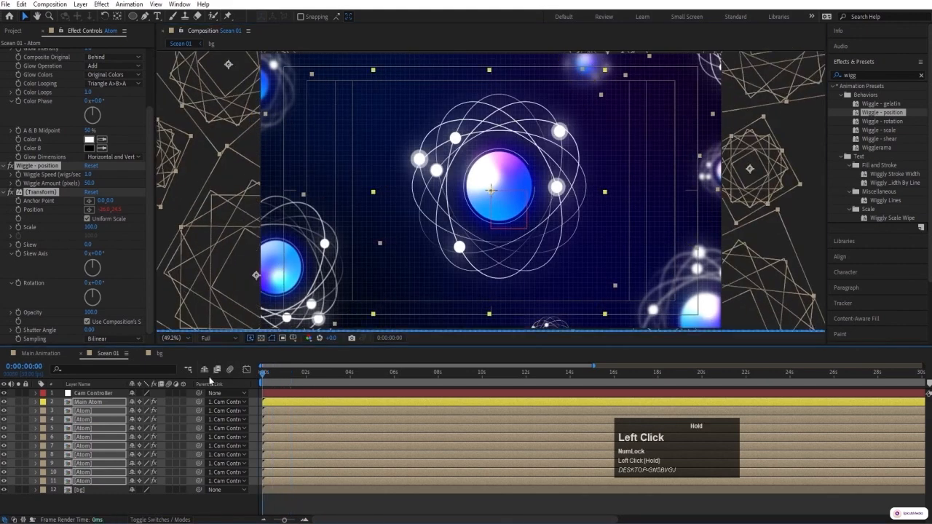
{"action": "key", "text": "space"}
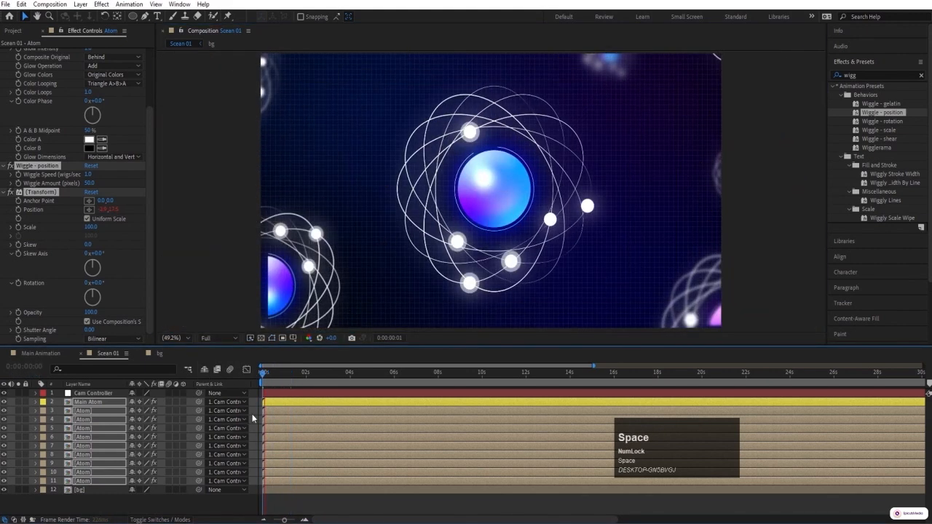
{"action": "key", "text": "space"}
Move Wiggle - position and its Transform effect above Gaussian Blur and Glow on Atom layer 11
{"action": "scroll", "coordinate": [51, 164], "scroll_direction": "up", "scroll_amount": 3}
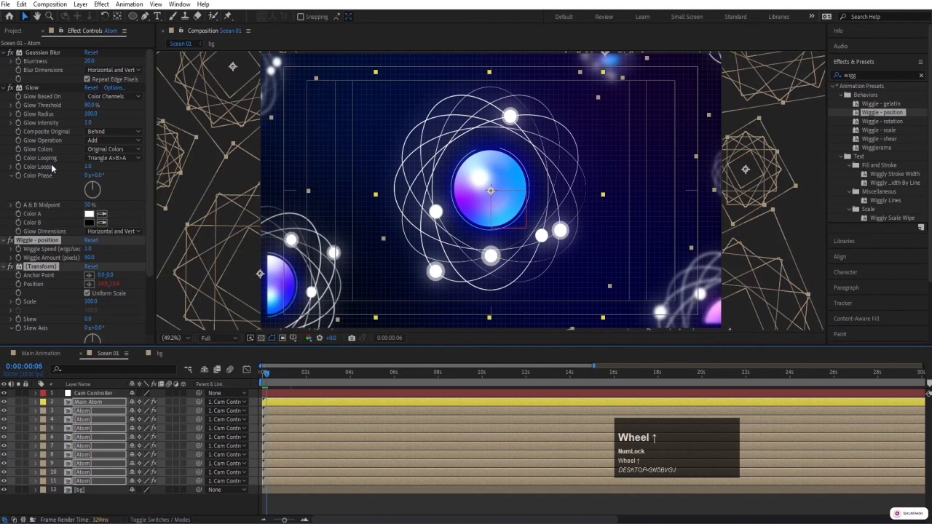
{"action": "left_click", "coordinate": [42, 141]}
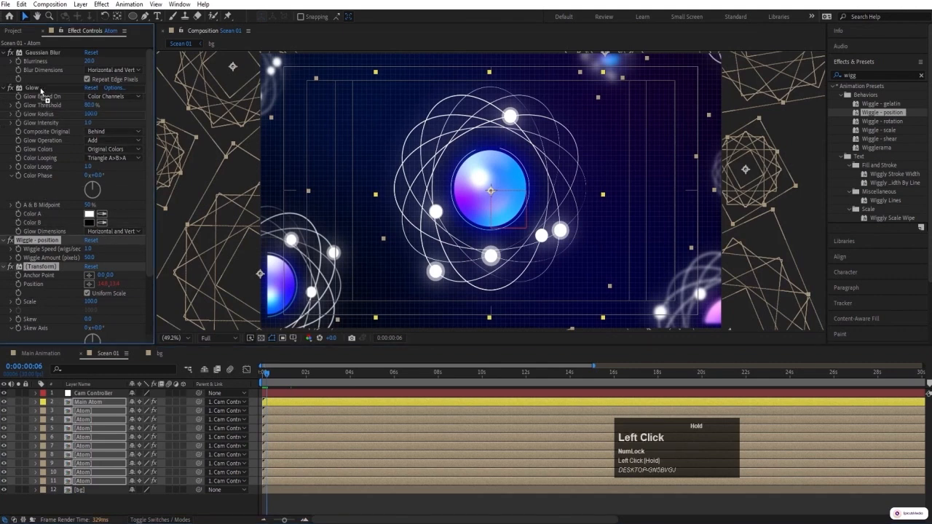
{"action": "left_click_drag", "start_coordinate": [42, 91], "coordinate": [39, 53]}
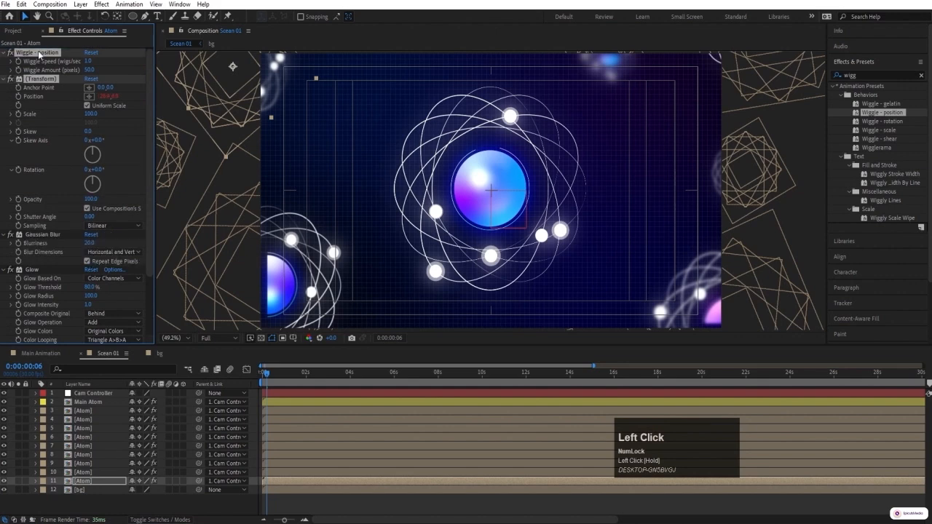
Check the Scean 01 frames up to 0:00:03:23 with the reordered effects on Atom layer 11
{"action": "left_click", "coordinate": [294, 372]}
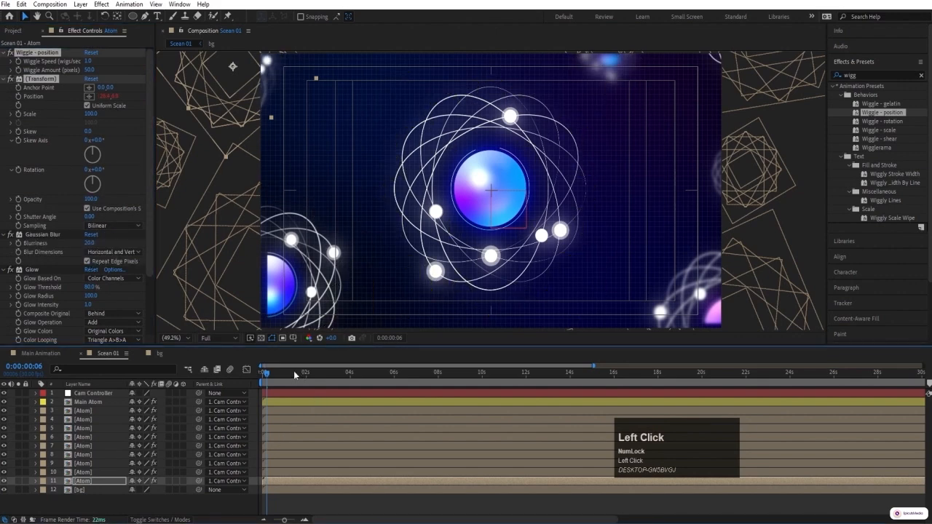
{"action": "key", "text": "space"}
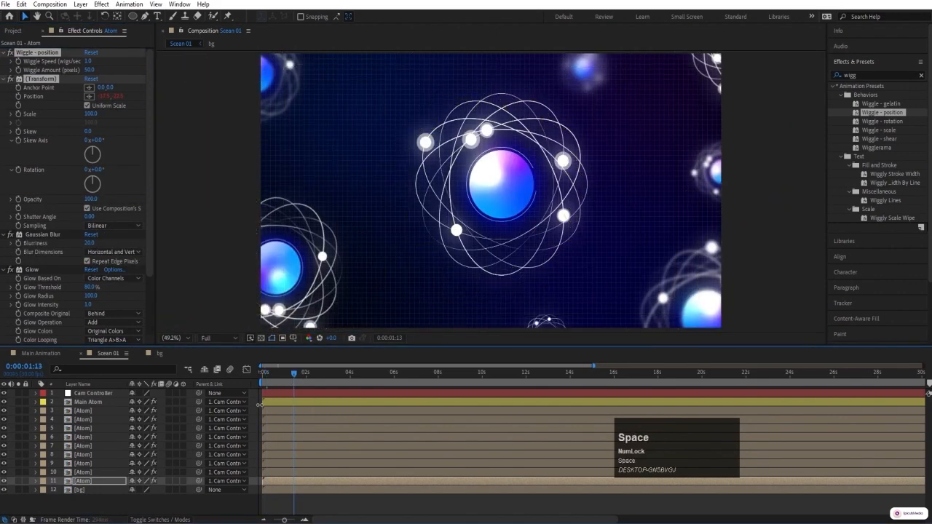
{"action": "left_click", "coordinate": [330, 372]}
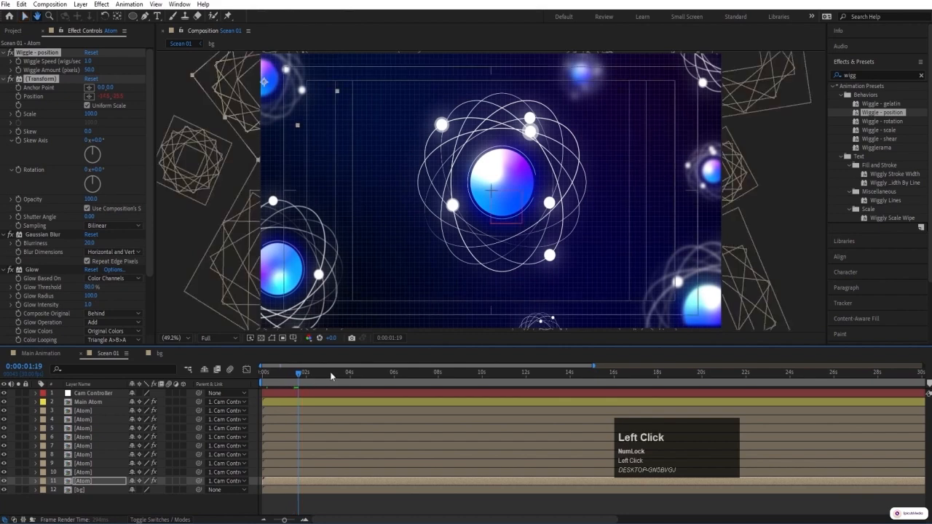
{"action": "left_click", "coordinate": [346, 373]}
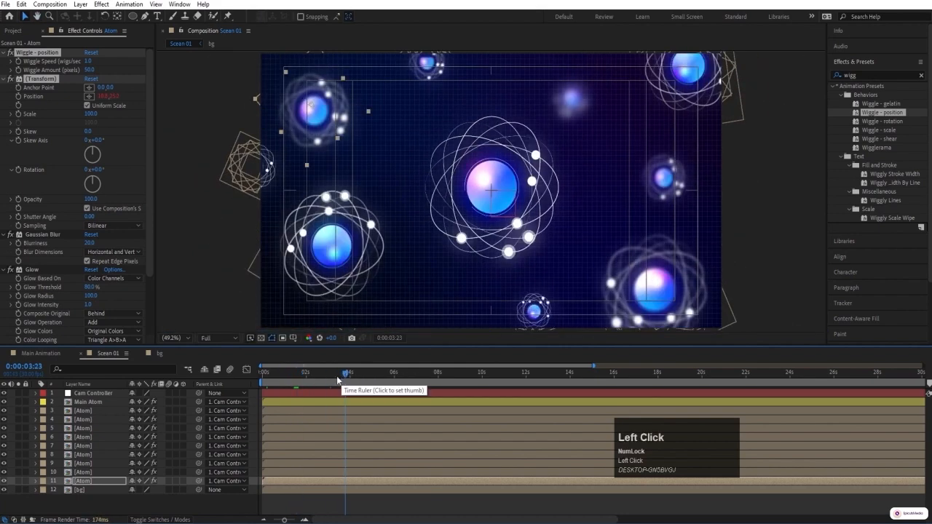
Turn off Repeat Edge Pixels in the Gaussian Blur effect of Atom layer 4
{"action": "left_click", "coordinate": [78, 505]}
{"action": "left_click", "coordinate": [84, 491]}
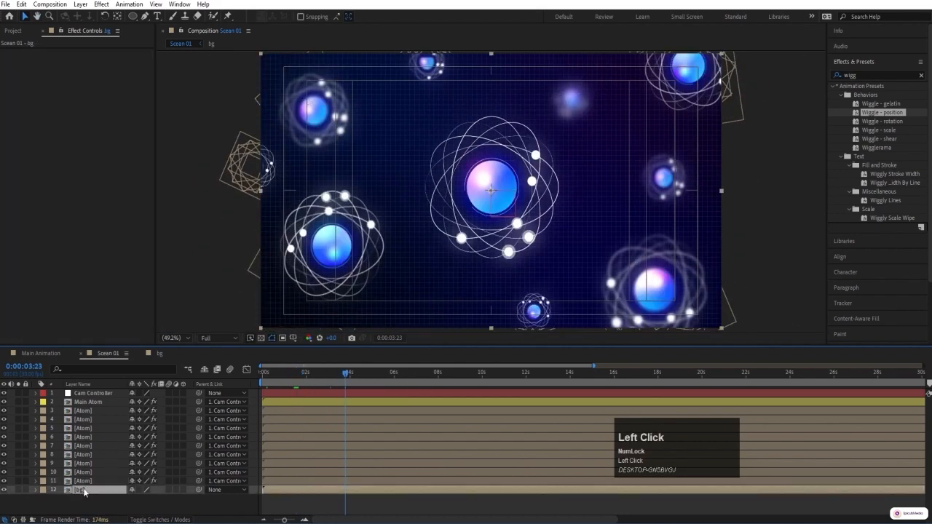
{"action": "left_click", "coordinate": [85, 483]}
{"action": "left_click", "coordinate": [250, 163]}
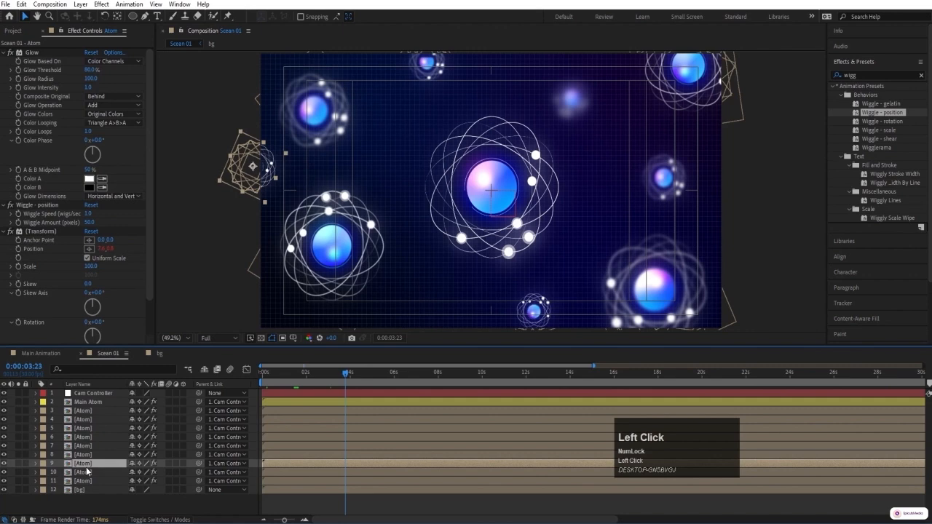
{"action": "left_click", "coordinate": [338, 219]}
{"action": "scroll", "coordinate": [5, 246], "scroll_direction": "up", "scroll_amount": 1}
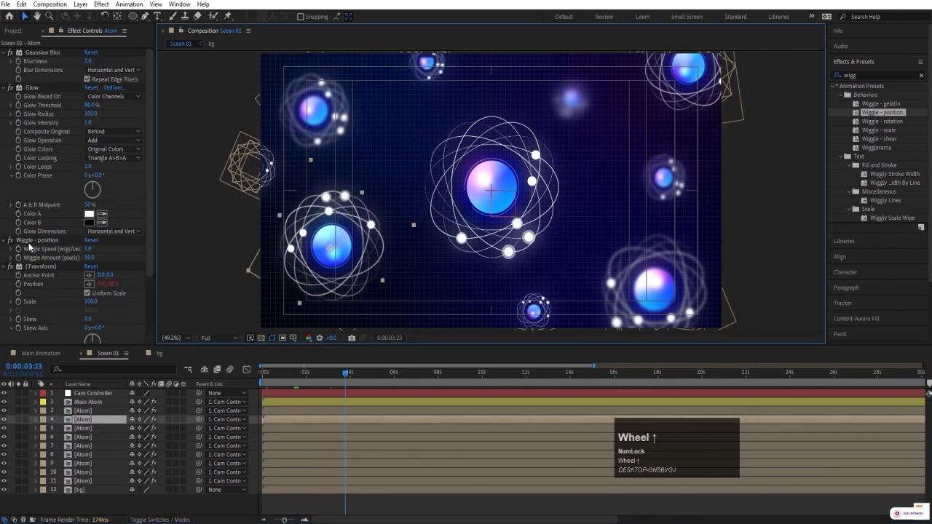
{"action": "left_click", "coordinate": [87, 78]}
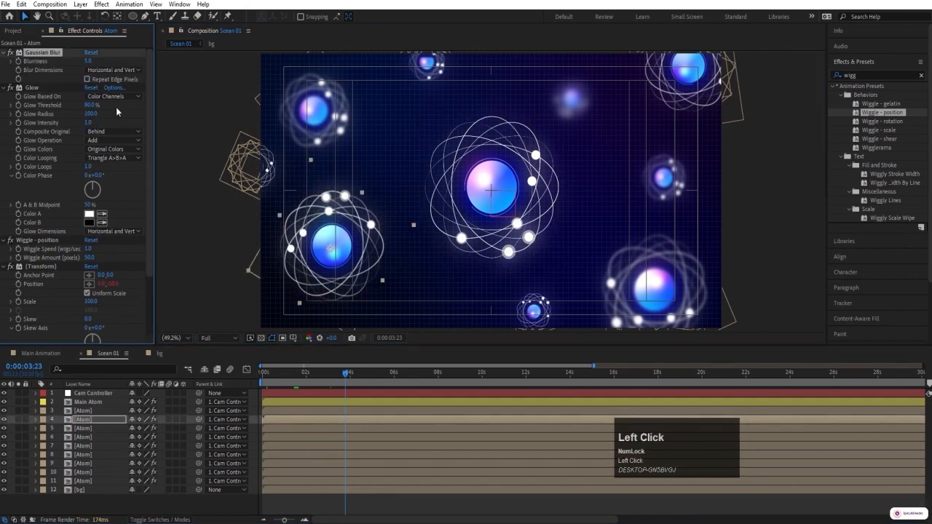
Replay Scean 01 from the first frame and examine the edges of Atom layer 4 around 0:00:01:21
{"action": "left_click_drag", "start_coordinate": [289, 378], "coordinate": [43, 336]}
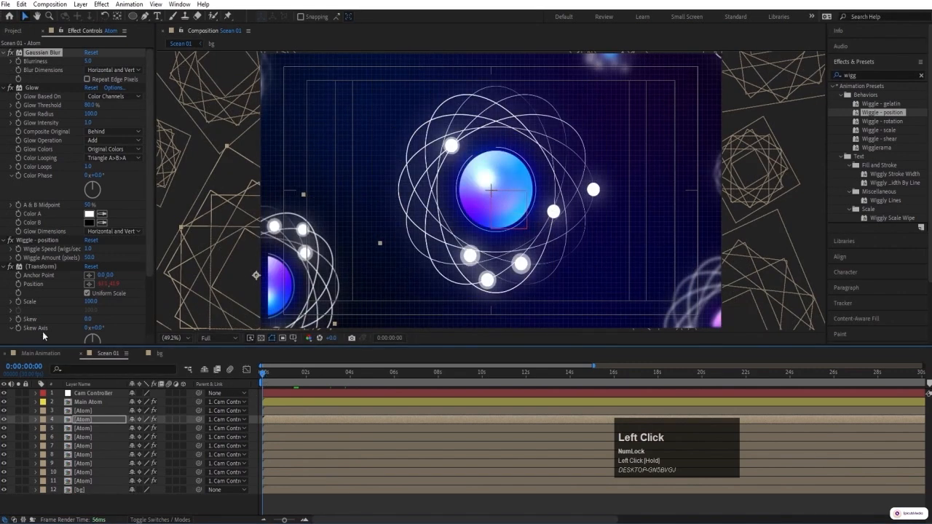
{"action": "left_click", "coordinate": [139, 421]}
{"action": "key", "text": "space"}
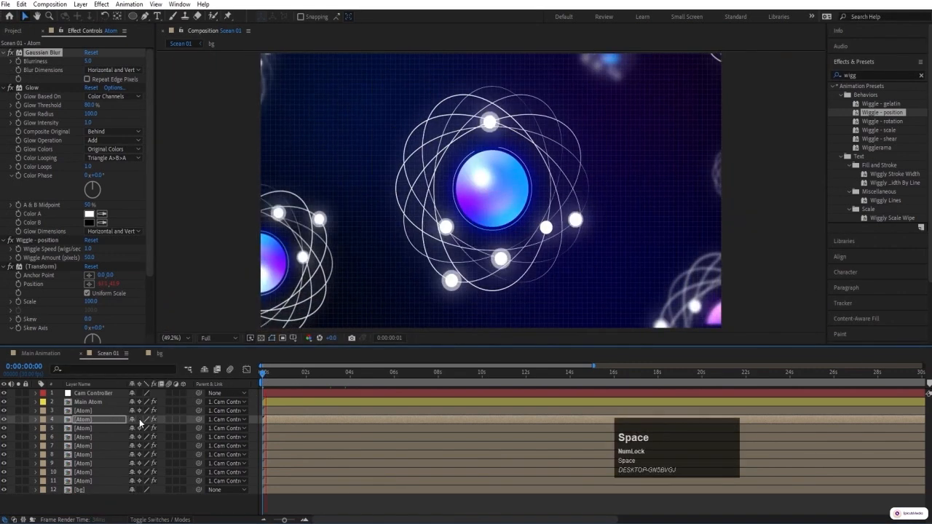
{"action": "key", "text": "space"}
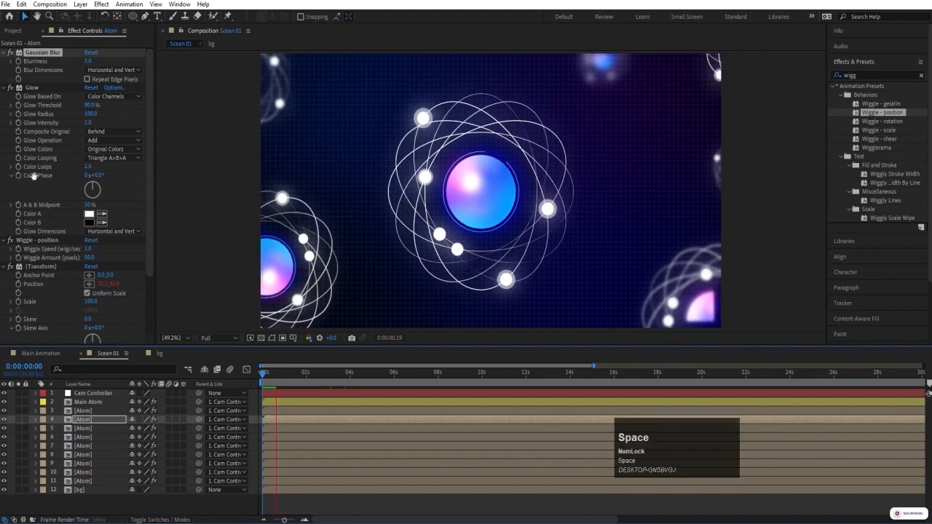
{"action": "left_click", "coordinate": [301, 373]}
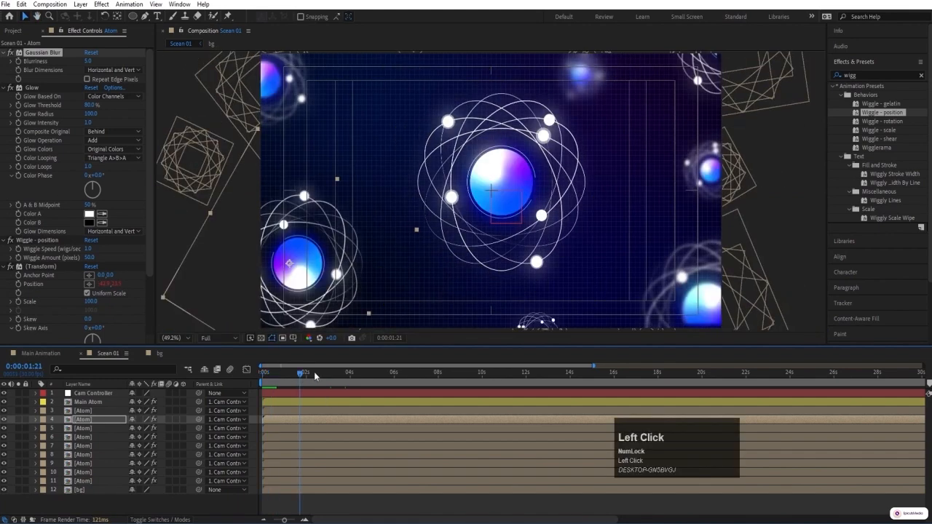
Turn off Collapse Transformations for Main Atom and all Atom layers in Scean 01, checking at 0:00:03:02
{"action": "left_click_drag", "start_coordinate": [315, 376], "coordinate": [330, 377]}
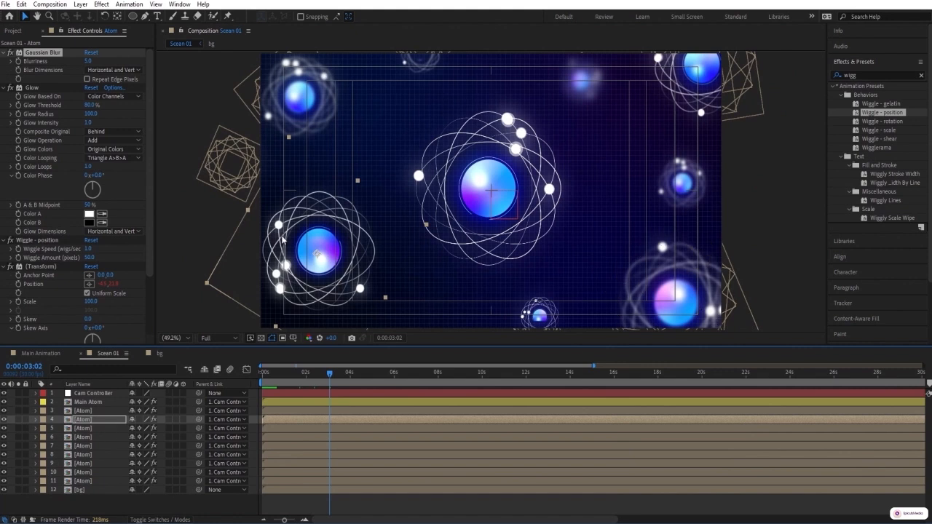
{"action": "left_click_drag", "start_coordinate": [138, 412], "coordinate": [143, 473]}
{"action": "left_click", "coordinate": [139, 402]}
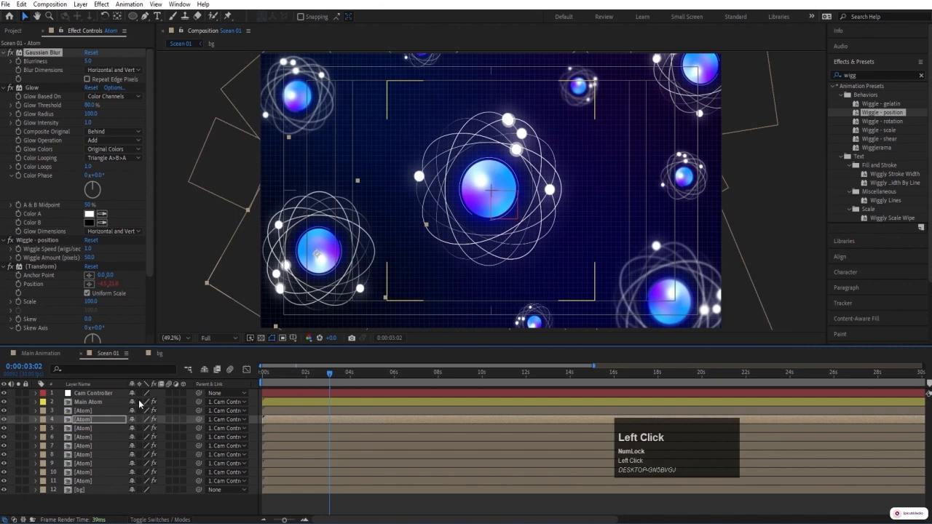
{"action": "left_click", "coordinate": [139, 402]}
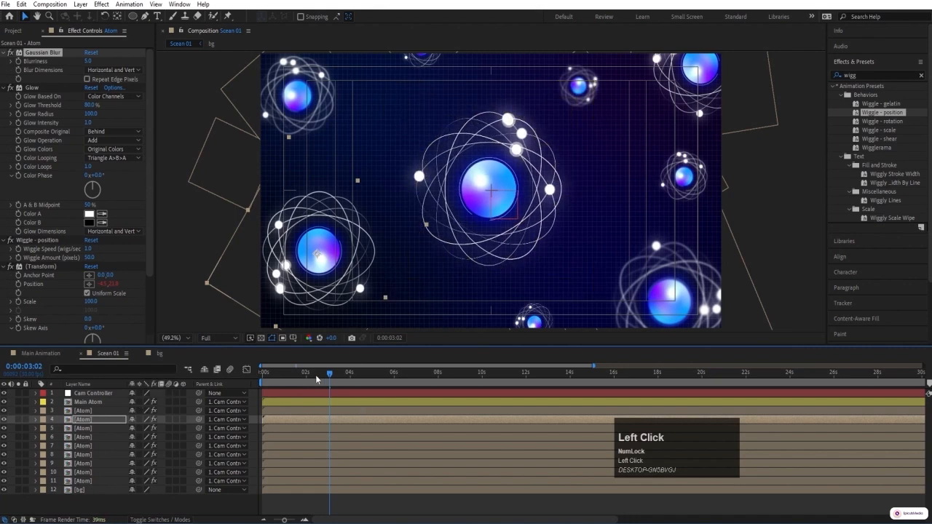
Lower the preview resolution to Quarter and play Scean 01 from the first frame to check the atom edges
{"action": "key", "text": "space"}
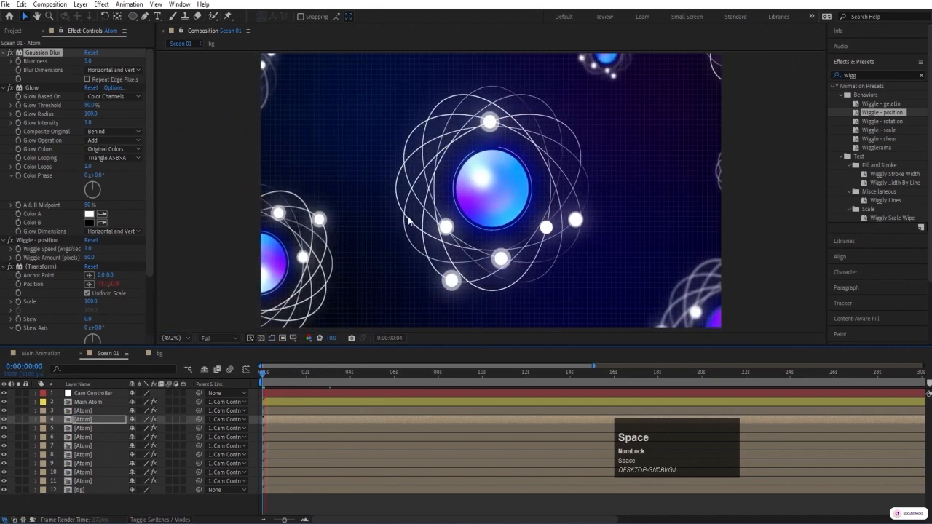
{"action": "key", "text": "grave"}
{"action": "key", "text": "grave"}
{"action": "key", "text": "space"}
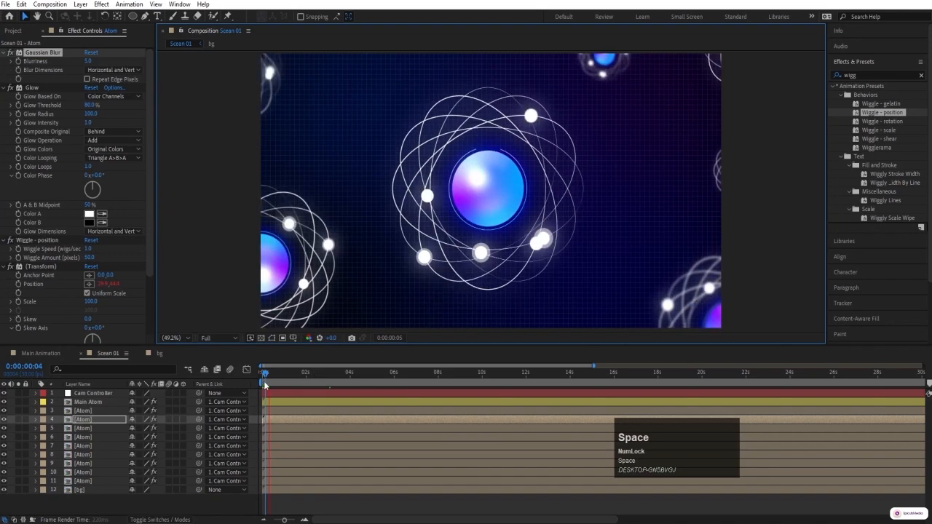
{"action": "left_click", "coordinate": [218, 359]}
{"action": "left_click", "coordinate": [212, 336]}
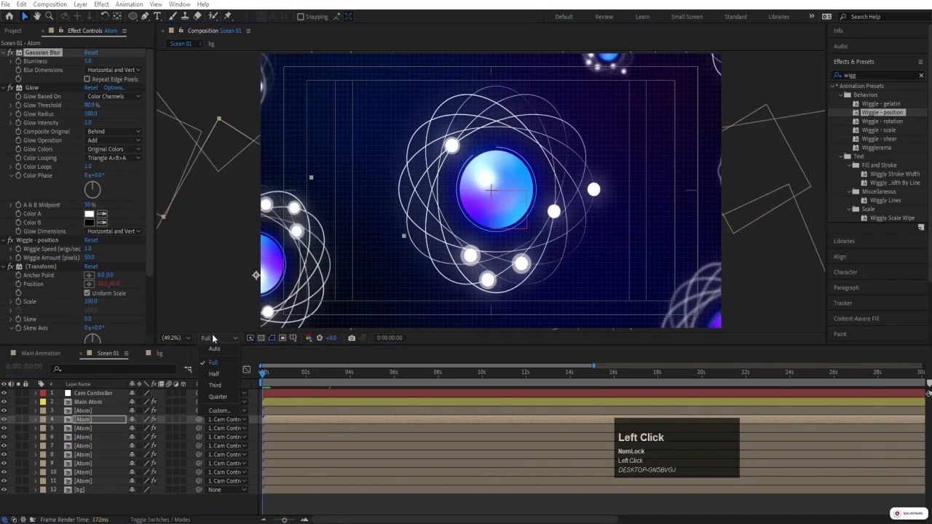
{"action": "left_click", "coordinate": [215, 398]}
{"action": "key", "text": "space"}
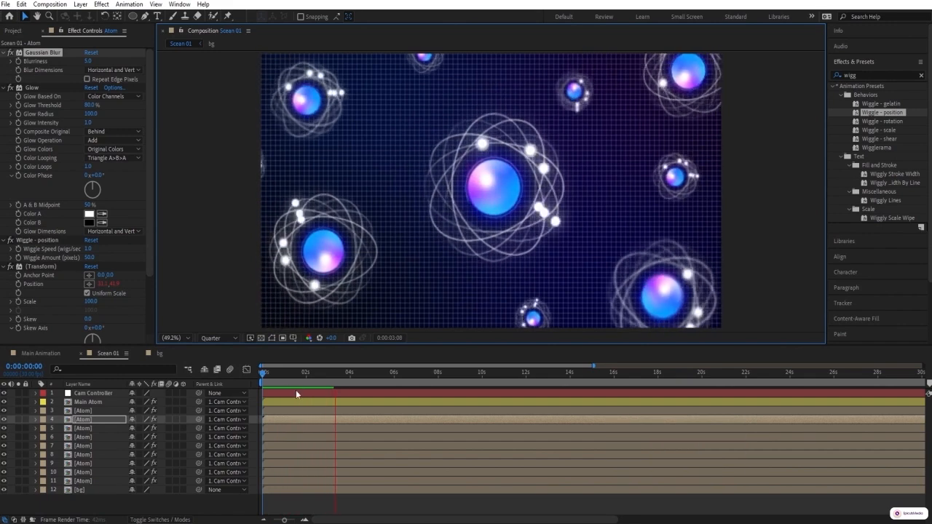
{"action": "left_click_drag", "start_coordinate": [282, 373], "coordinate": [187, 391]}
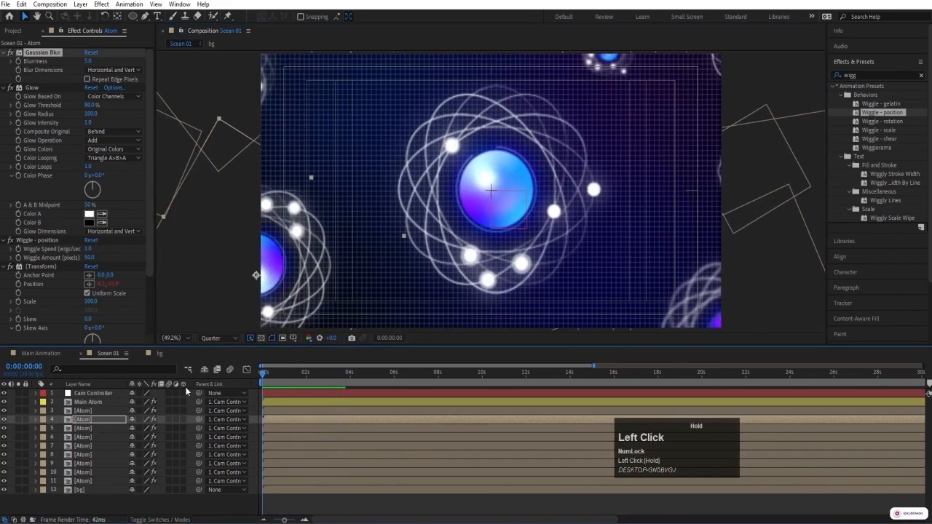
Open the Atom composition from the Main Atom layer and add a null object to it
{"action": "left_click", "coordinate": [86, 402]}
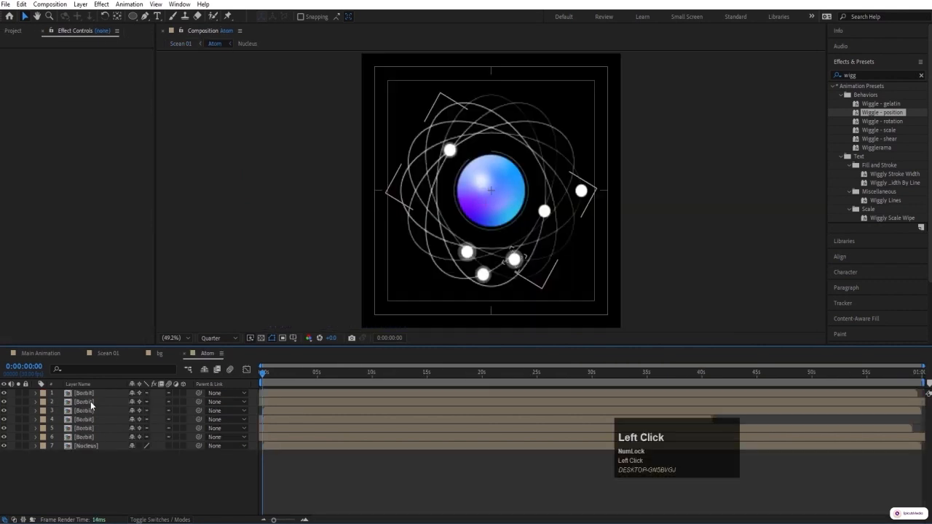
{"action": "double_click", "coordinate": [90, 401]}
{"action": "right_click", "coordinate": [120, 473]}
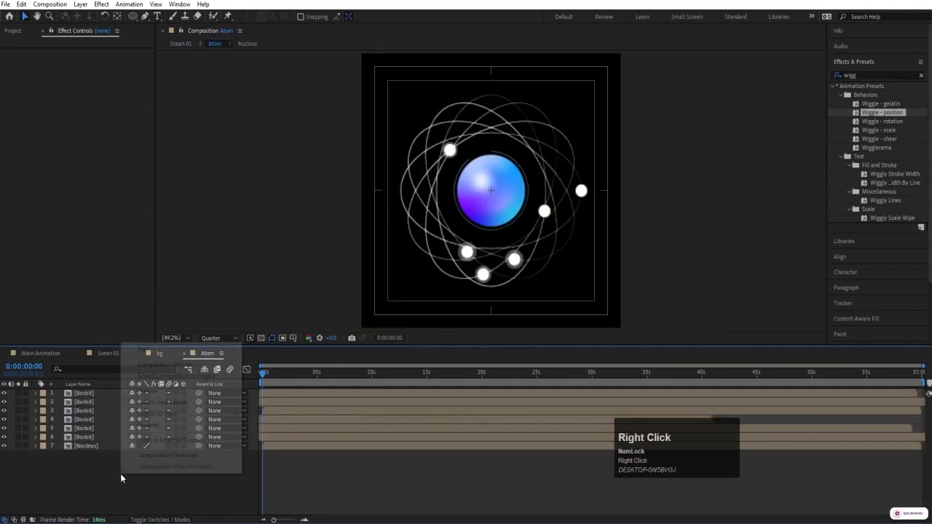
{"action": "left_click", "coordinate": [146, 349]}
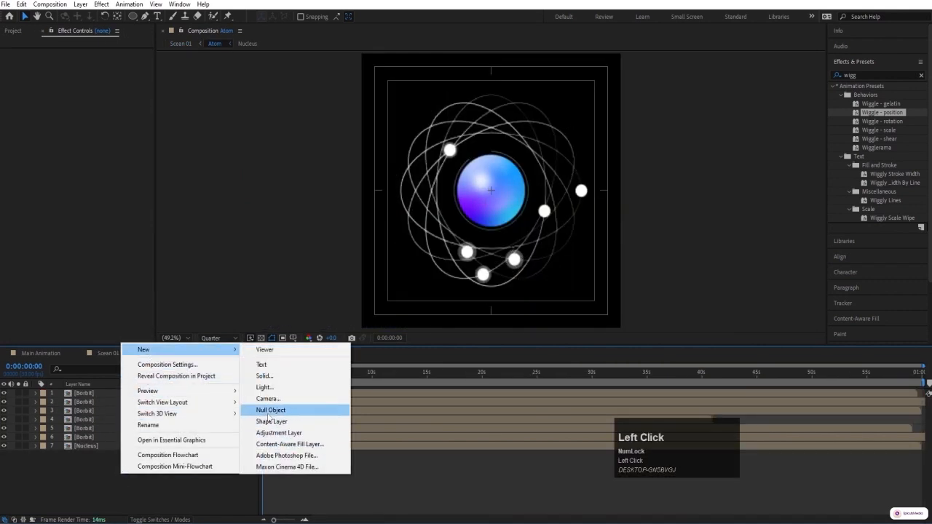
{"action": "left_click", "coordinate": [268, 410]}
Parent all six Borbit layers to the new null in the Atom composition
{"action": "left_click", "coordinate": [92, 445]}
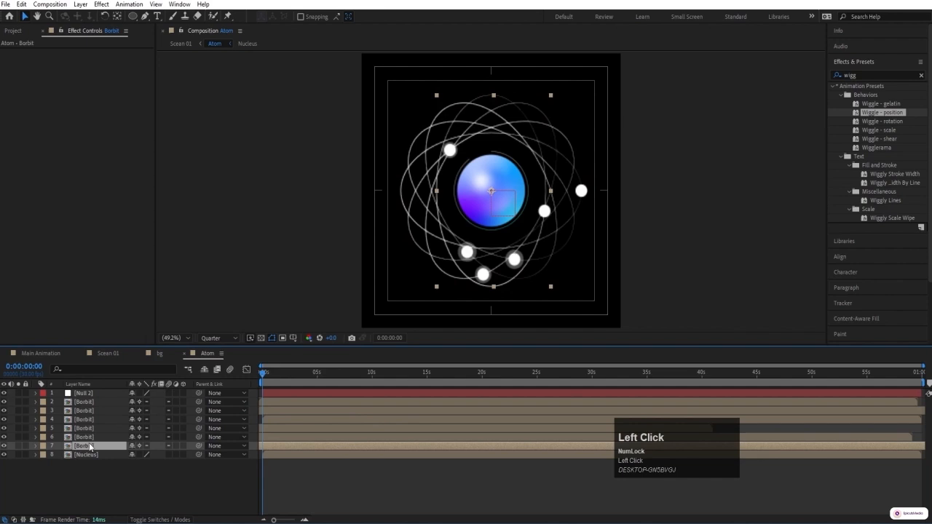
{"action": "left_click", "coordinate": [90, 402], "text": "shift"}
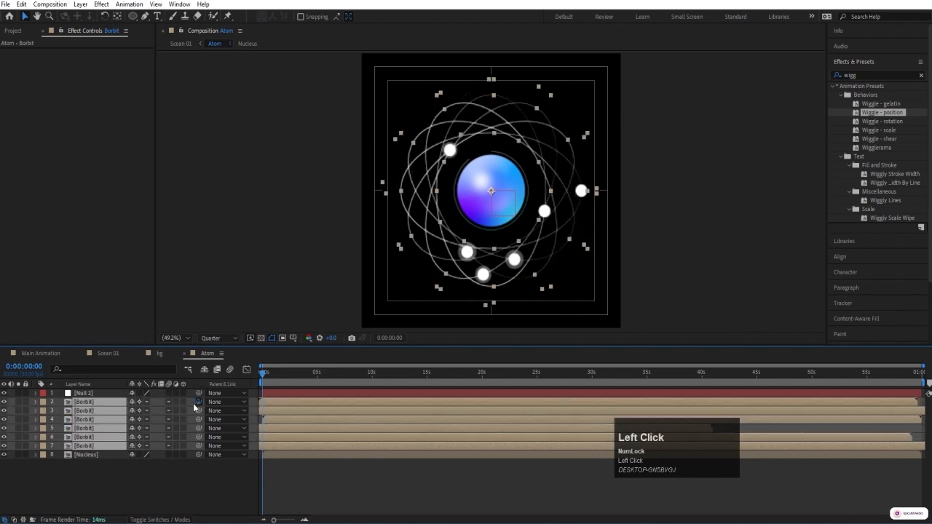
{"action": "left_click_drag", "start_coordinate": [197, 407], "coordinate": [101, 393]}
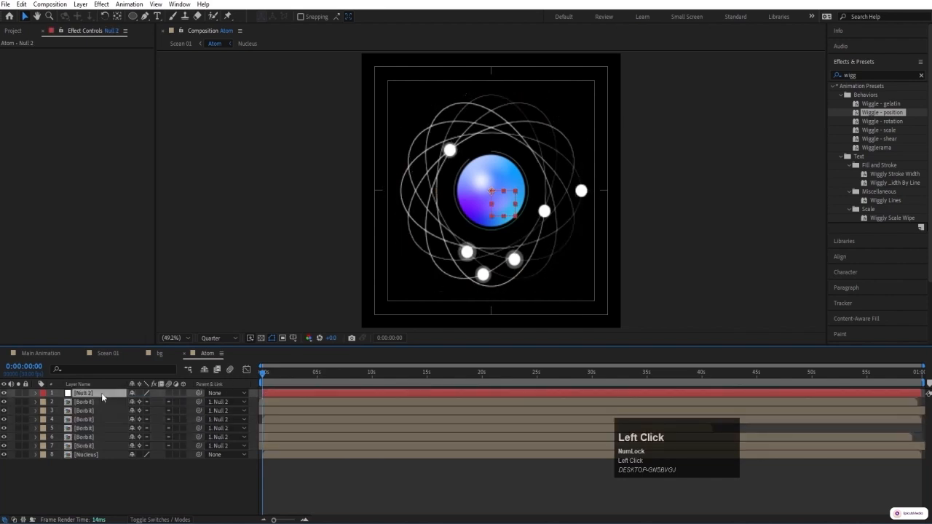
Add the expression time*80 to the null's Rotation and preview the spinning orbits
{"action": "key", "text": "r"}
{"action": "left_click", "coordinate": [60, 403], "text": "alt"}
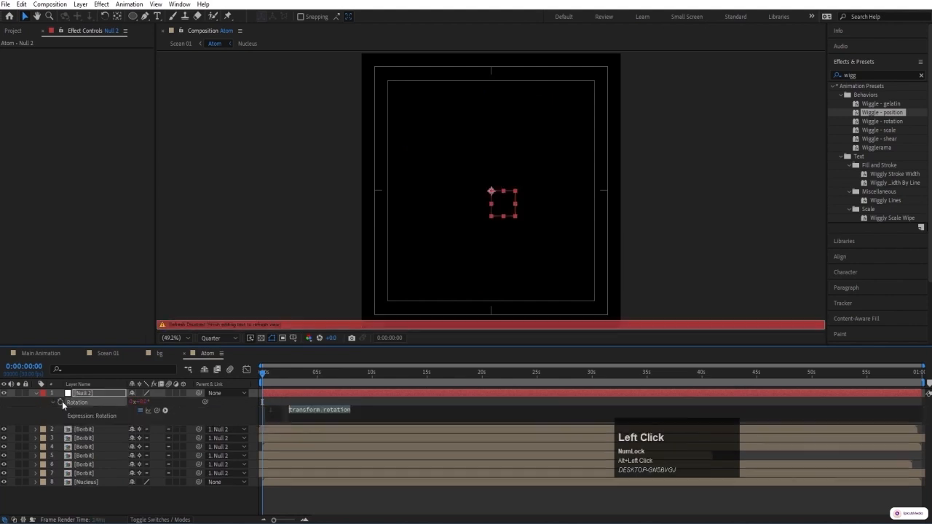
{"action": "type", "text": "time"}
{"action": "key", "text": "Return"}
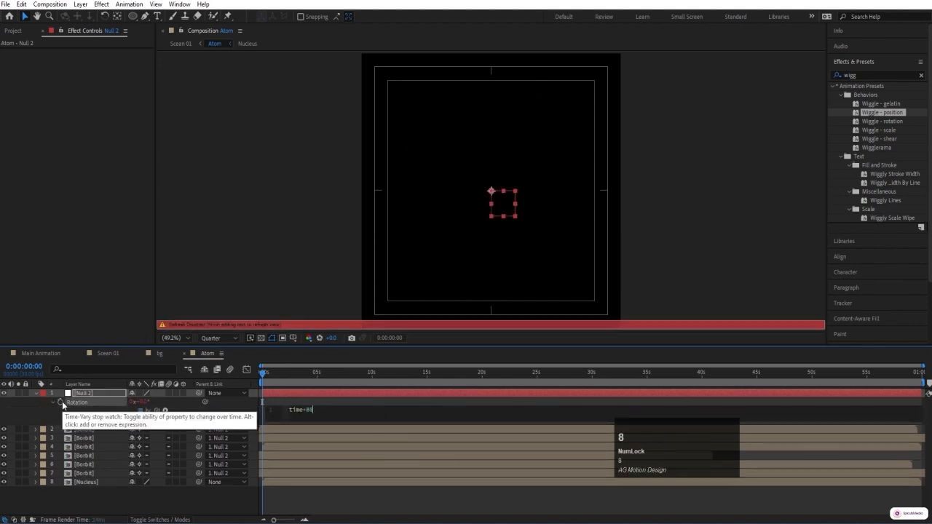
{"action": "left_click", "coordinate": [182, 400]}
{"action": "key", "text": "space"}
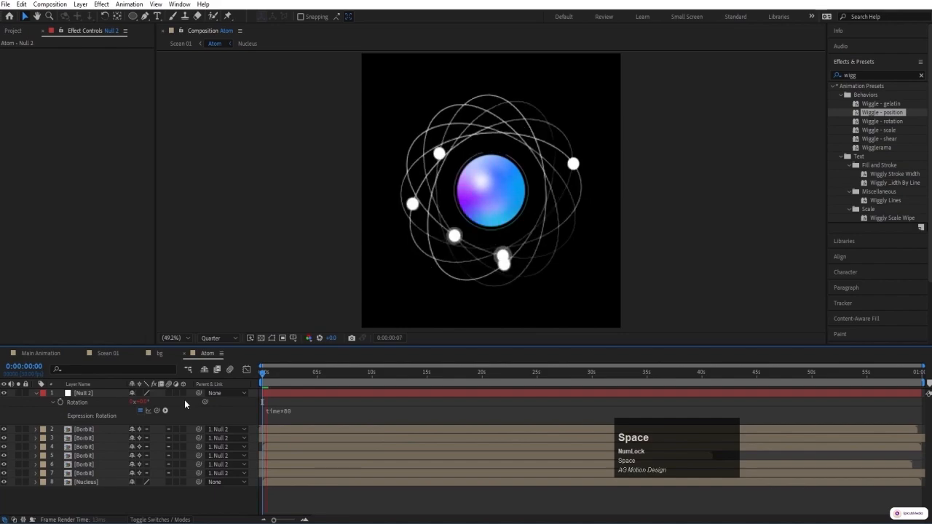
Return to Scean 01 and play it from the first frame to examine the orbit rotation on all atoms
{"action": "left_click", "coordinate": [108, 353]}
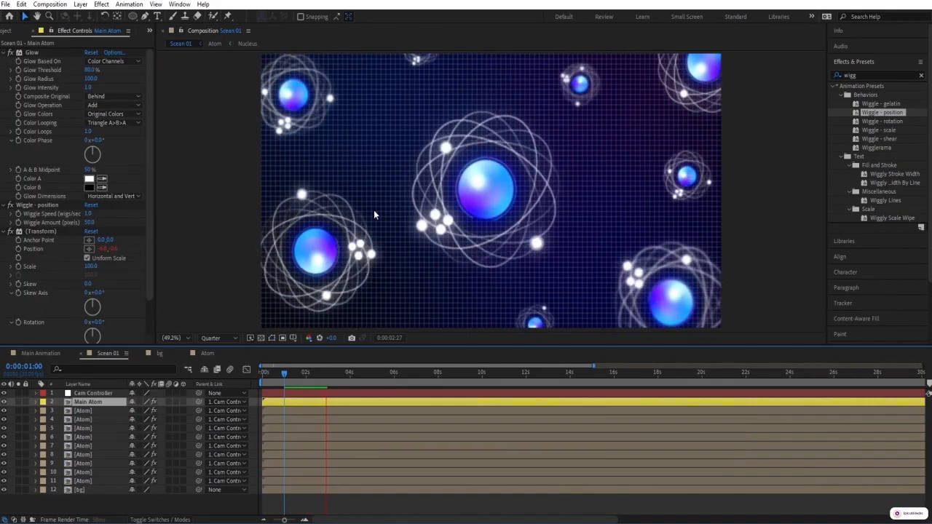
{"action": "key", "text": "space"}
{"action": "left_click", "coordinate": [199, 390]}
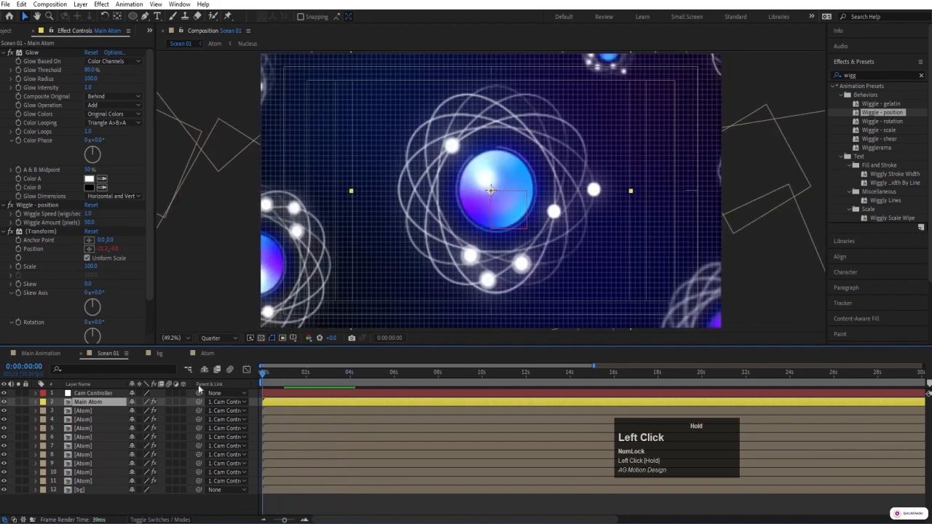
{"action": "key", "text": "space"}
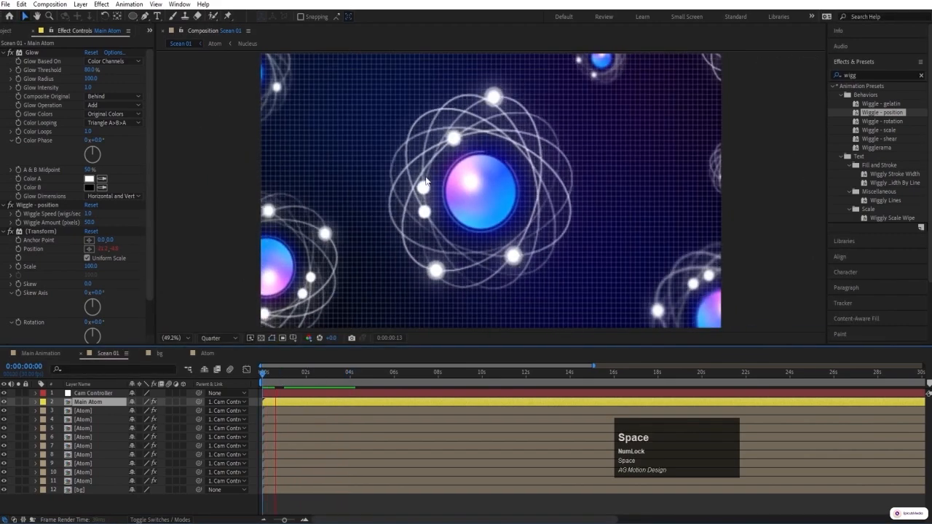
{"action": "key", "text": "space"}
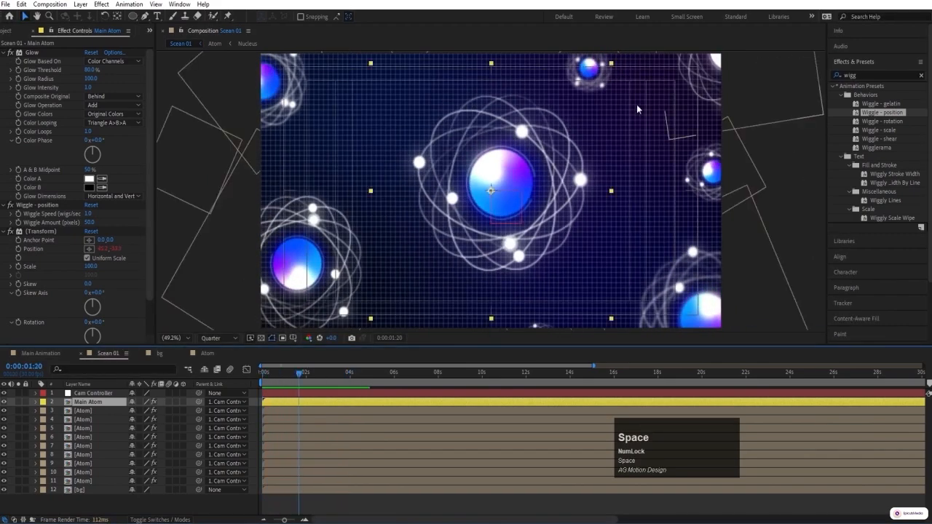
{"action": "key", "text": "space"}
{"action": "key", "text": "space"}
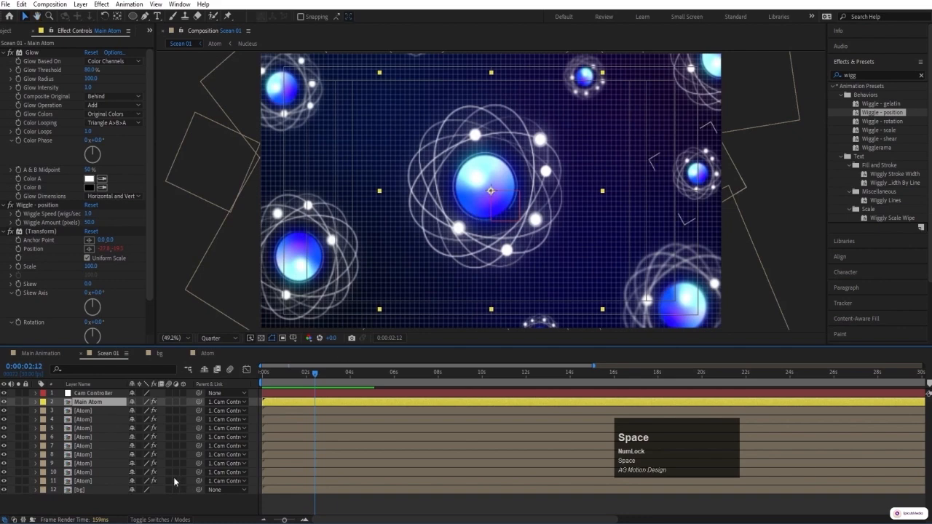
Go back to the first frame, set the preview resolution to Full and save the project
{"action": "left_click", "coordinate": [264, 373]}
{"action": "left_click", "coordinate": [226, 339]}
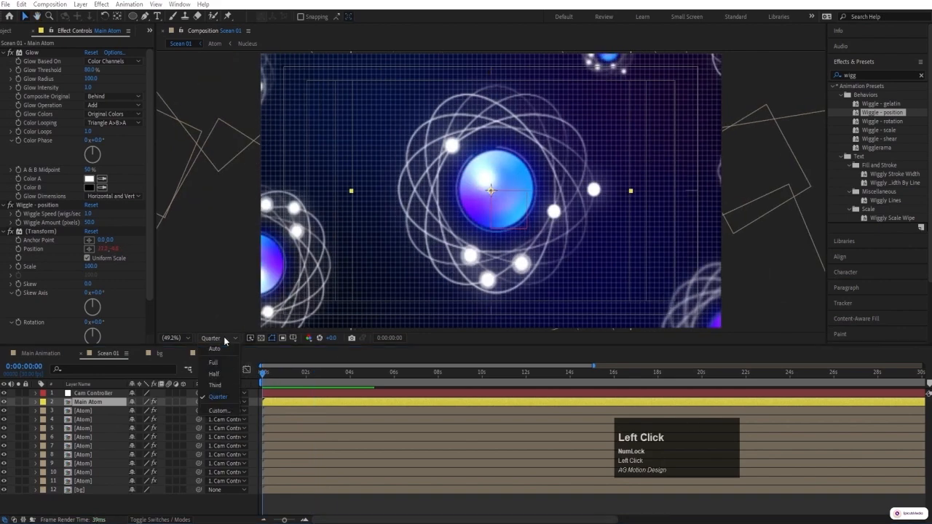
{"action": "left_click", "coordinate": [214, 362]}
{"action": "left_click", "coordinate": [251, 399]}
{"action": "key", "text": "ctrl+s"}
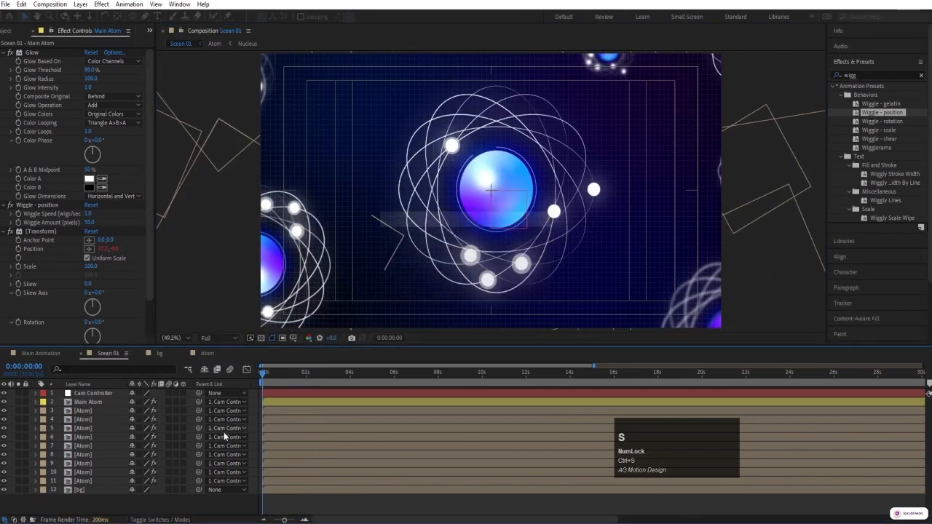
Add an adjustment layer to Scean 01 and name it Energy
{"action": "right_click", "coordinate": [92, 506]}
{"action": "left_click", "coordinate": [120, 381]}
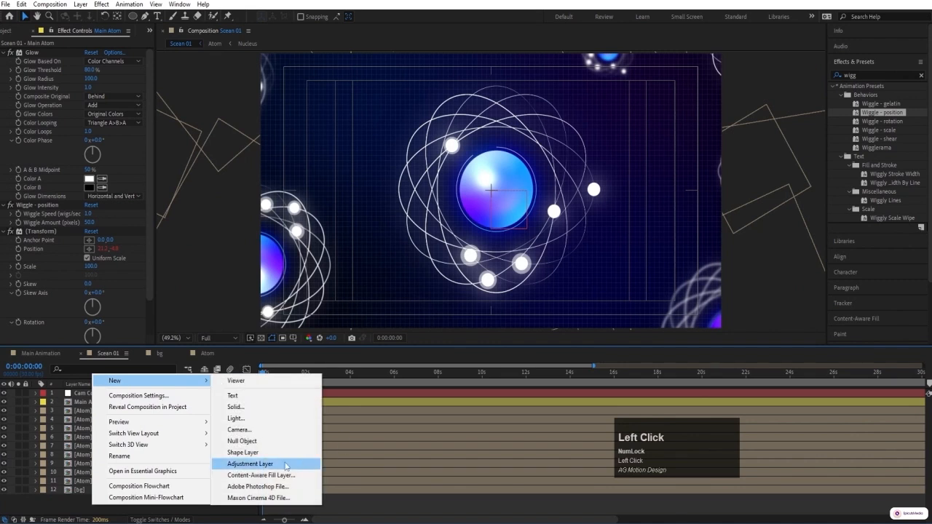
{"action": "left_click", "coordinate": [248, 464]}
{"action": "key", "text": "Return"}
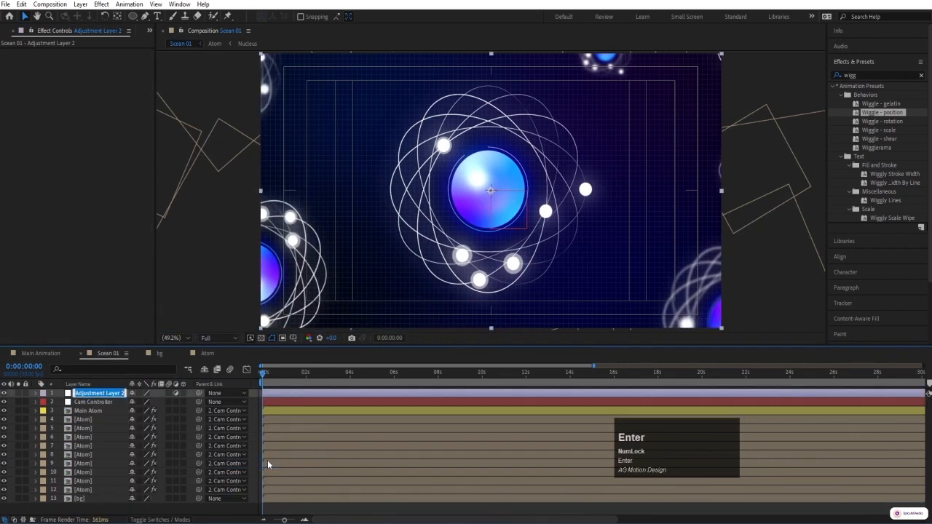
{"action": "type", "text": "Energy"}
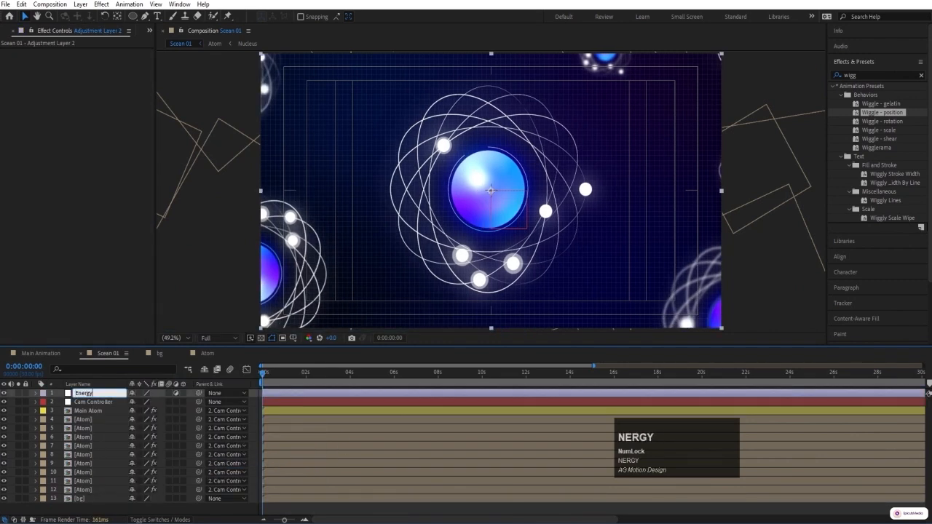
{"action": "key", "text": "Return"}
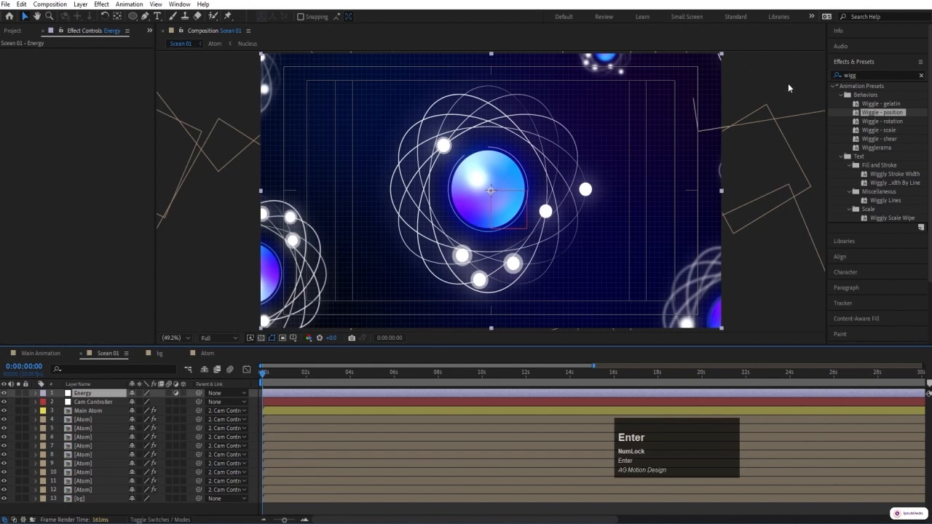
Apply the Glow effect to the Energy layer with Glow Intensity 2 and Glow Radius 50
{"action": "left_click", "coordinate": [866, 73]}
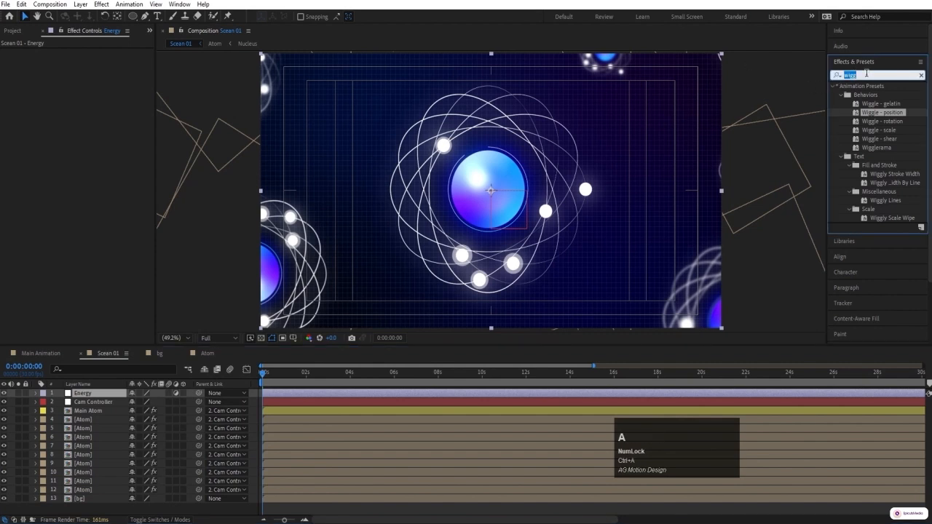
{"action": "type", "text": "glo"}
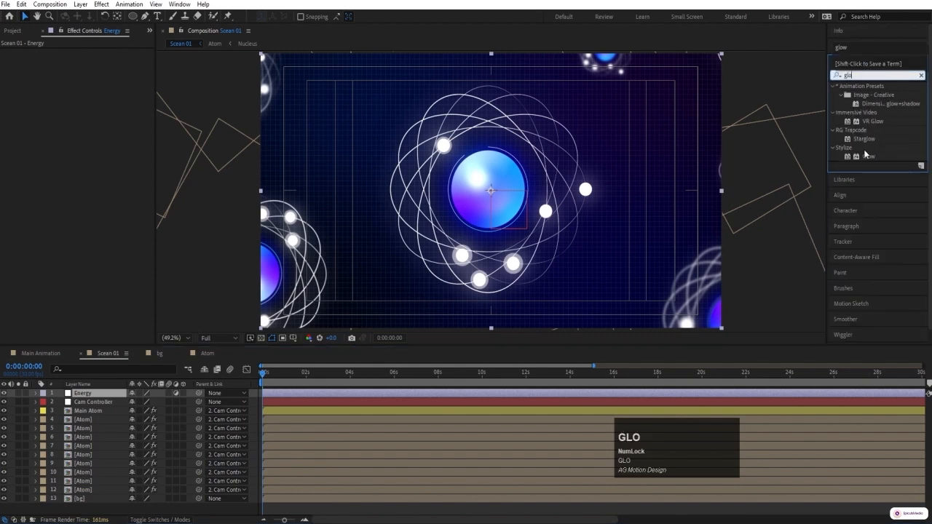
{"action": "double_click", "coordinate": [866, 155]}
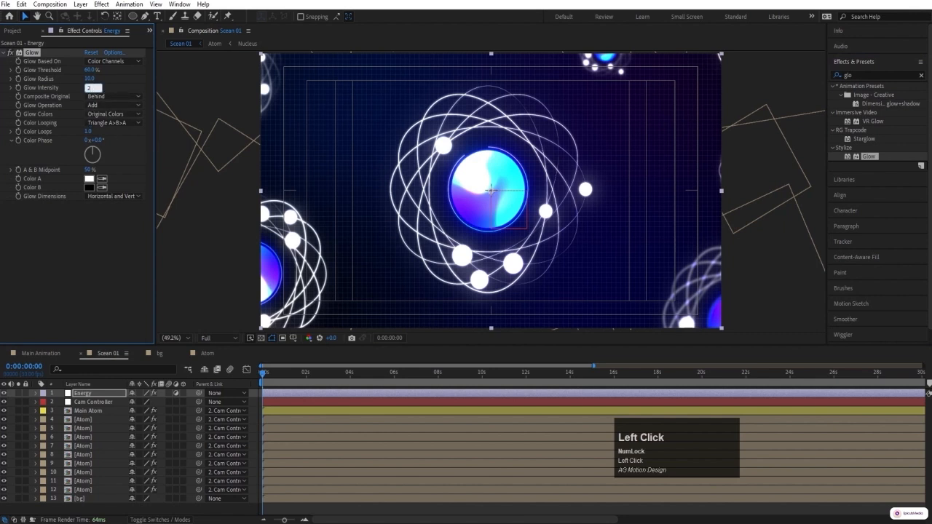
{"action": "key", "text": "Return"}
{"action": "left_click", "coordinate": [90, 79]}
{"action": "type", "text": "50"}
{"action": "key", "text": "Return"}
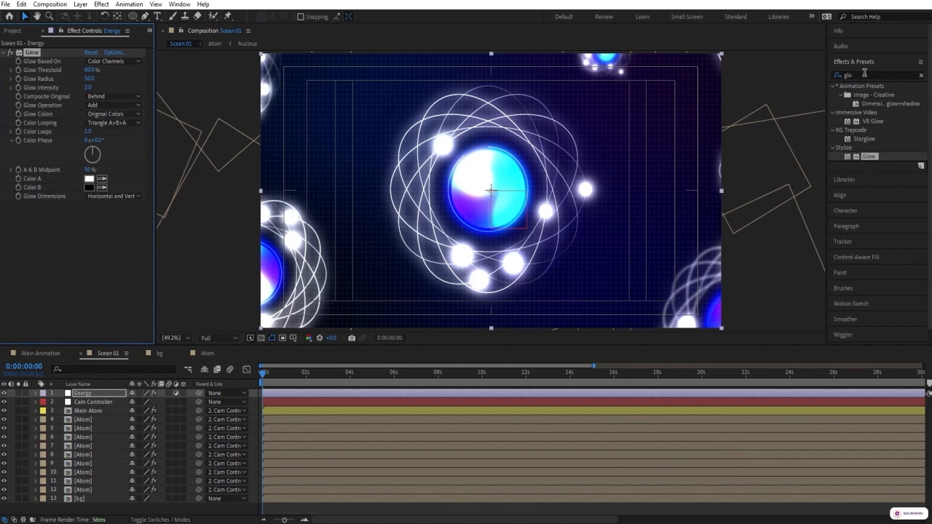
Find the Brightness & Contrast effect and apply it to the Energy layer
{"action": "left_click", "coordinate": [864, 74]}
{"action": "key", "text": "ctrl+a"}
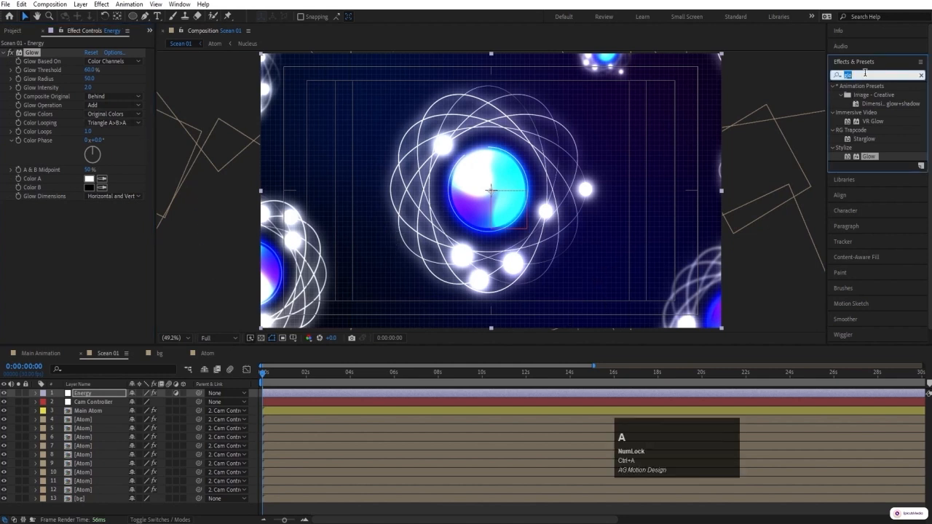
{"action": "type", "text": "brig"}
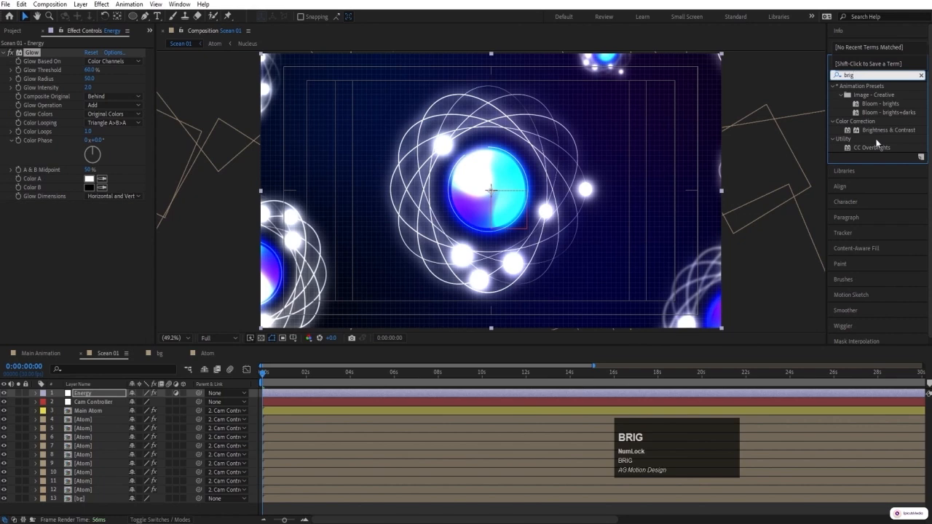
{"action": "double_click", "coordinate": [880, 130]}
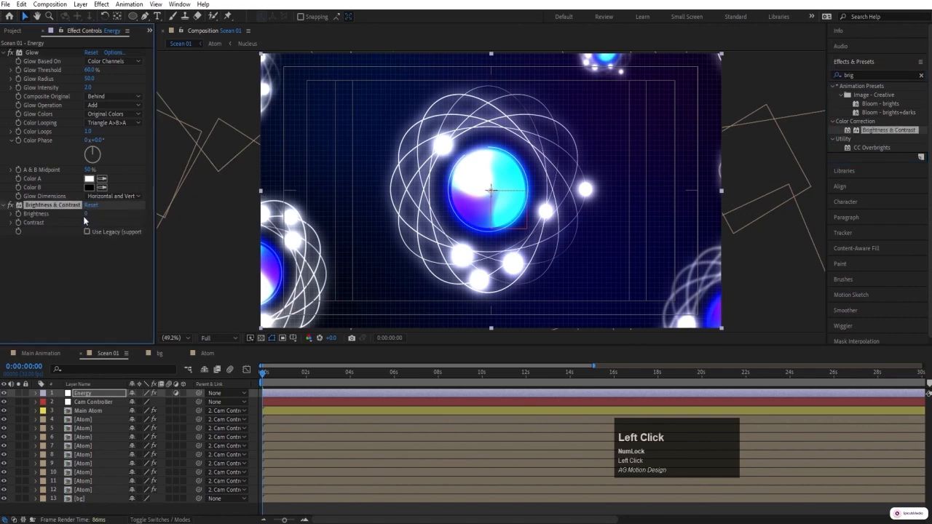
Set the Energy layer's Brightness to 100 and Contrast to 50, and move the layer directly below Main Atom
{"action": "key", "text": "Return"}
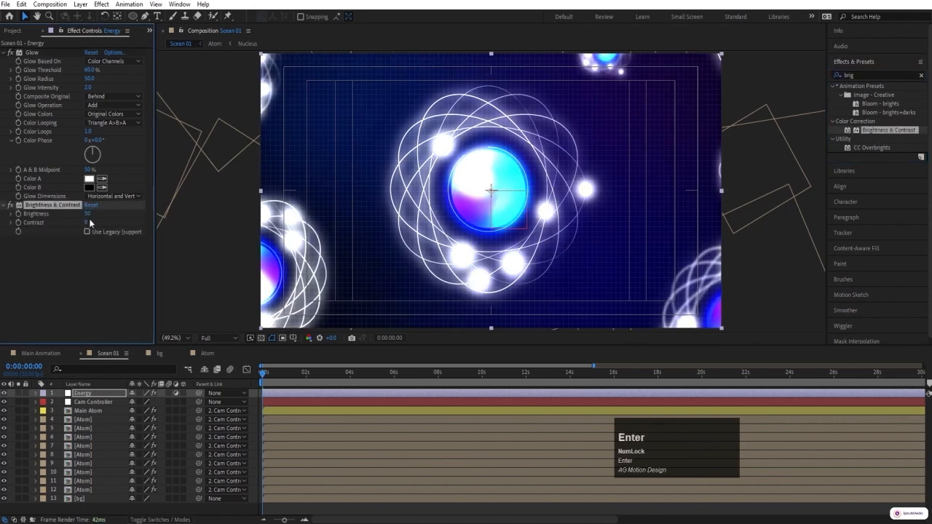
{"action": "left_click_drag", "start_coordinate": [86, 223], "coordinate": [51, 234]}
{"action": "mouse_move", "coordinate": [104, 222]}
{"action": "left_mouse_down"}
{"action": "mouse_move", "coordinate": [115, 225]}
{"action": "mouse_move", "coordinate": [88, 222]}
{"action": "left_mouse_up"}
{"action": "left_click", "coordinate": [89, 213]}
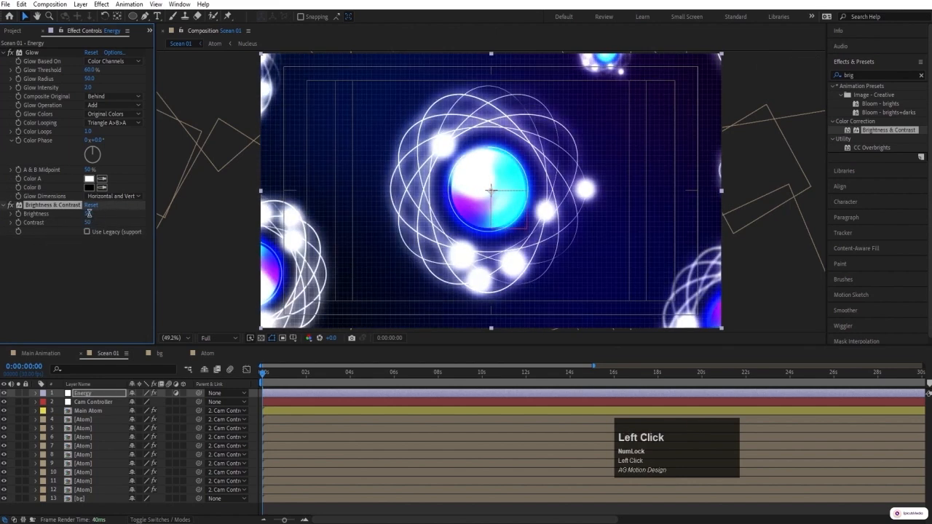
{"action": "key", "text": "Return"}
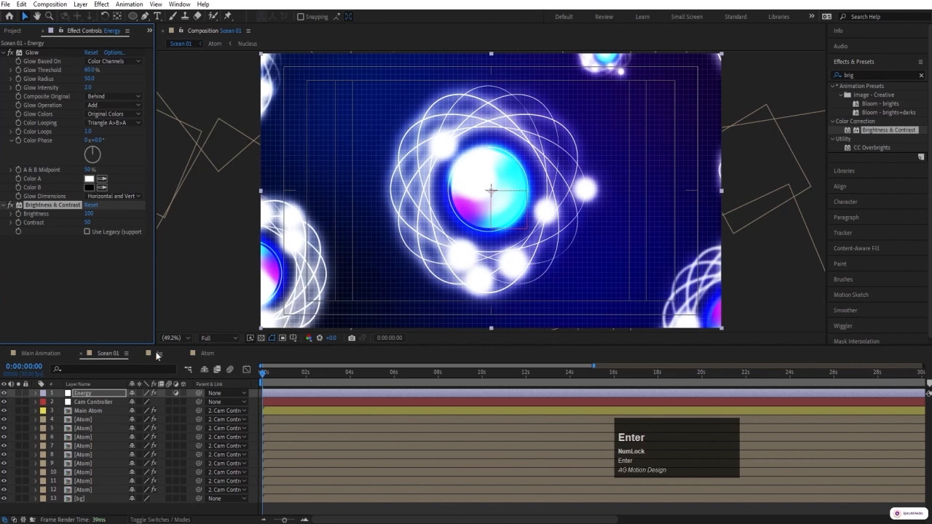
{"action": "left_click", "coordinate": [247, 393]}
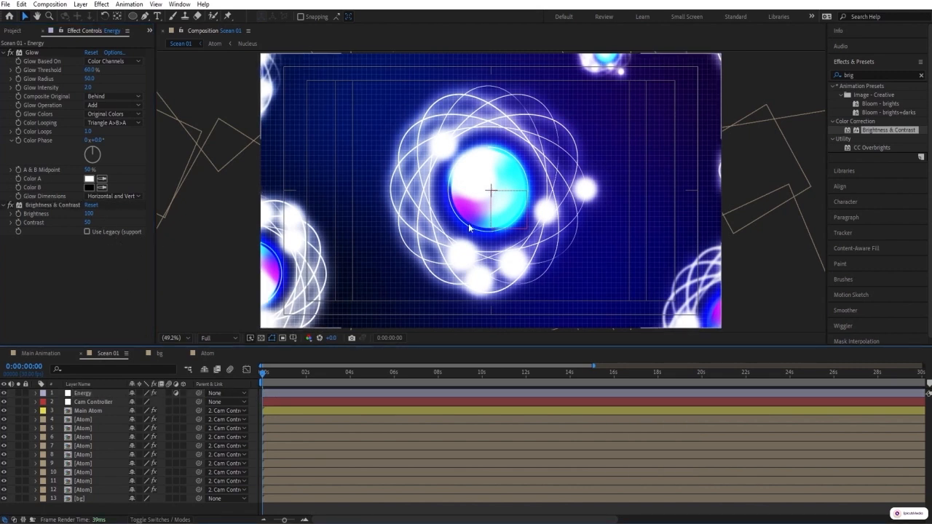
{"action": "left_click_drag", "start_coordinate": [84, 393], "coordinate": [95, 416]}
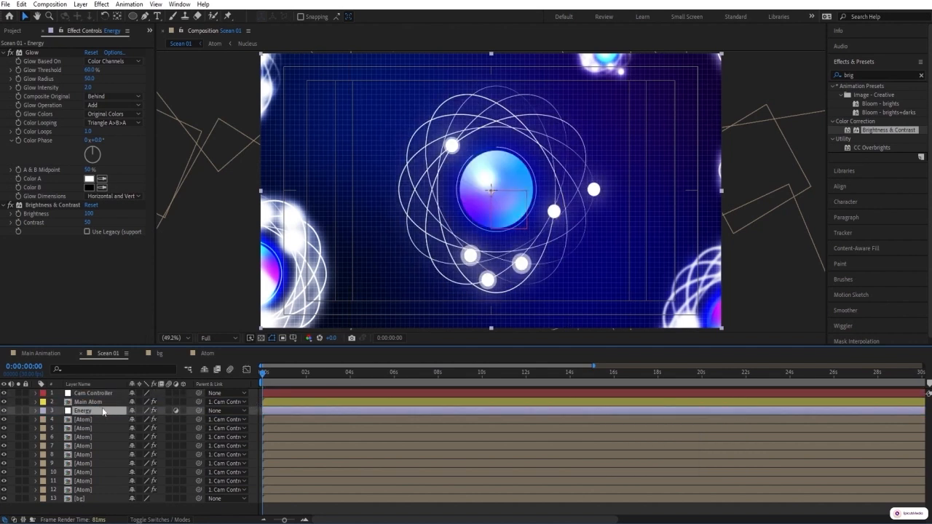
Draw an unfilled circle shape about 506 px wide with a white 50 px stroke around the central atom
{"action": "left_click", "coordinate": [255, 397]}
{"action": "right_click", "coordinate": [255, 397]}
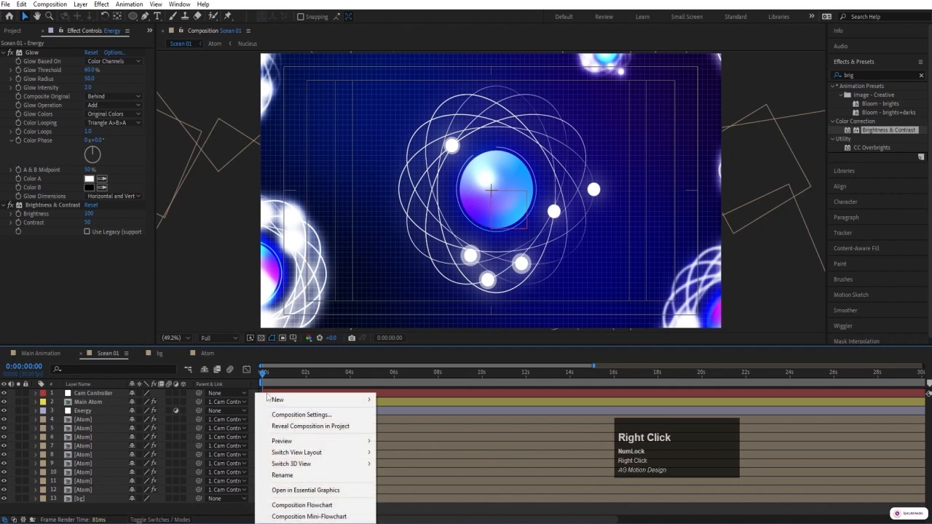
{"action": "left_click", "coordinate": [276, 400]}
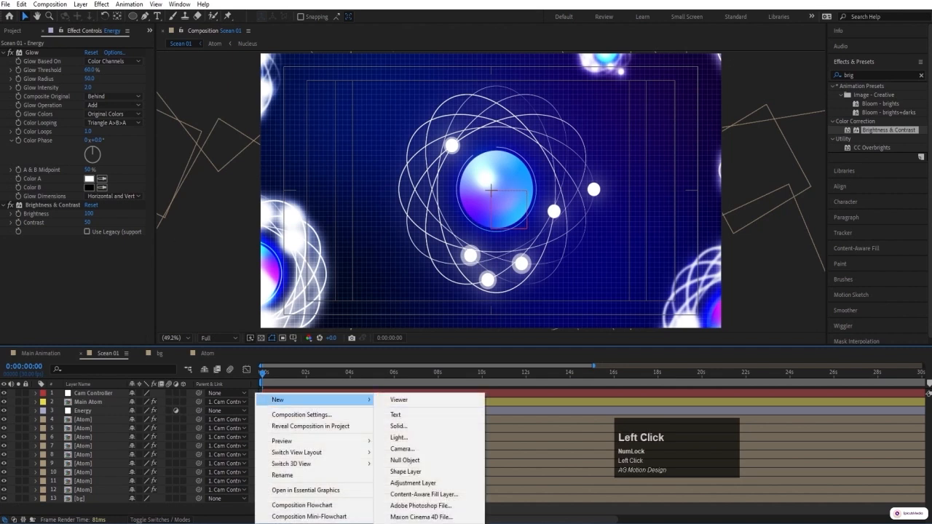
{"action": "left_click", "coordinate": [135, 16]}
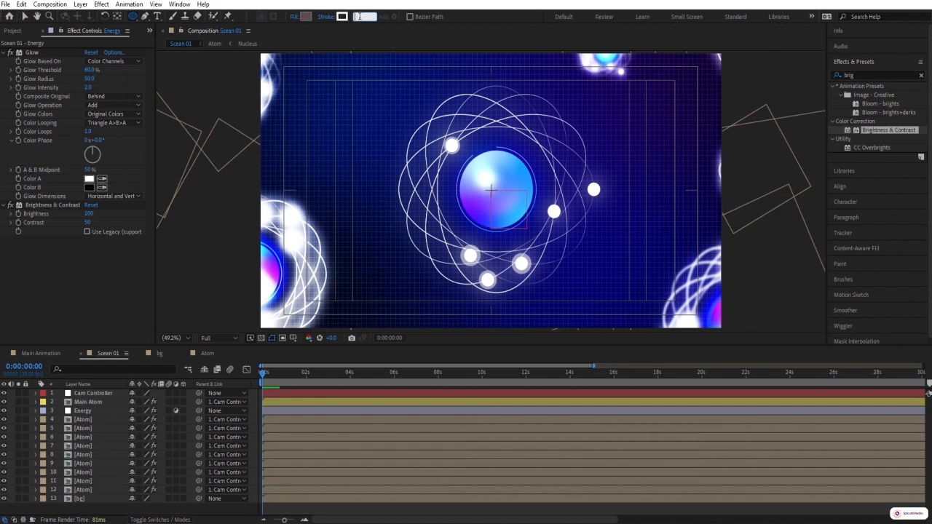
{"action": "key", "text": "Return"}
{"action": "left_click_drag", "start_coordinate": [438, 136], "coordinate": [561, 266]}
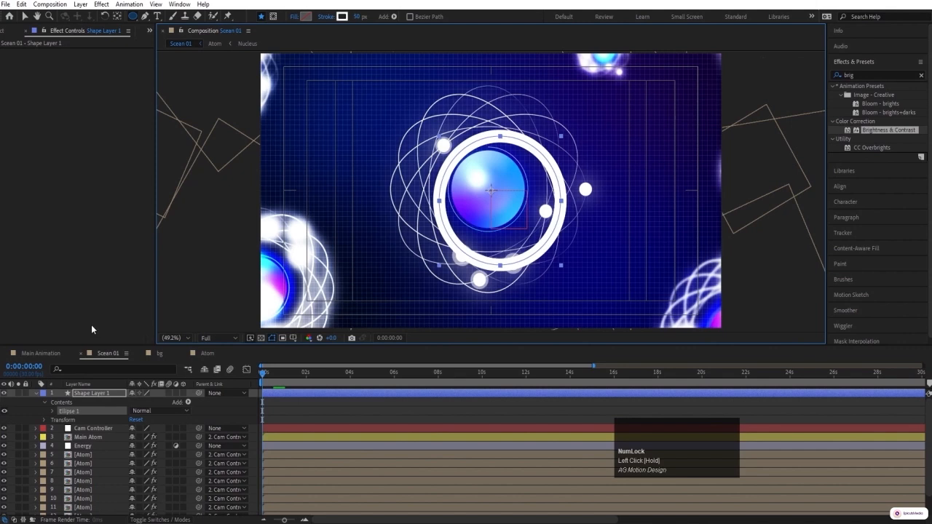
Center the circle layer's anchor point and align the layer to the horizontal and vertical center of the composition
{"action": "left_click", "coordinate": [90, 395]}
{"action": "key", "text": "ctrl+alt+Home"}
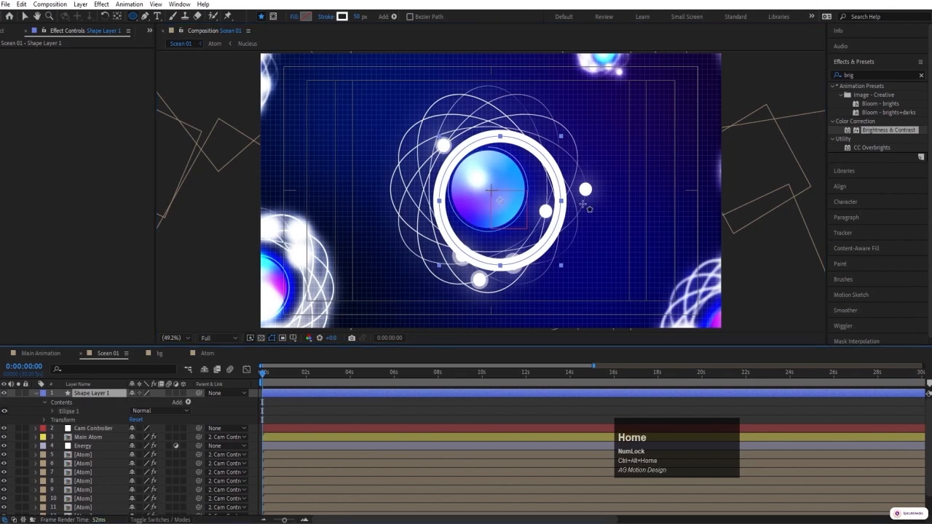
{"action": "left_click", "coordinate": [847, 185]}
{"action": "left_click", "coordinate": [856, 119]}
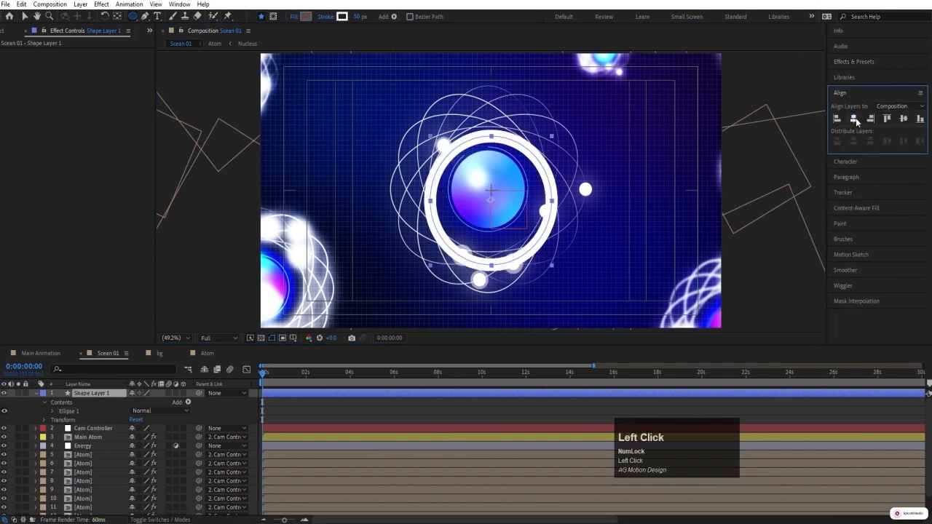
{"action": "left_click", "coordinate": [904, 118]}
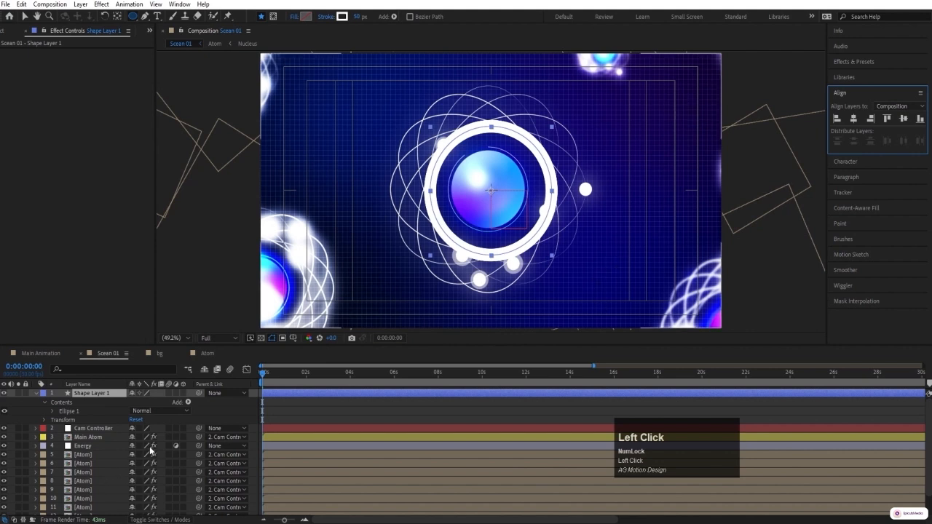
Find the circle's ellipse Size property and keyframe it at 0 on the first frame
{"action": "key", "text": "s"}
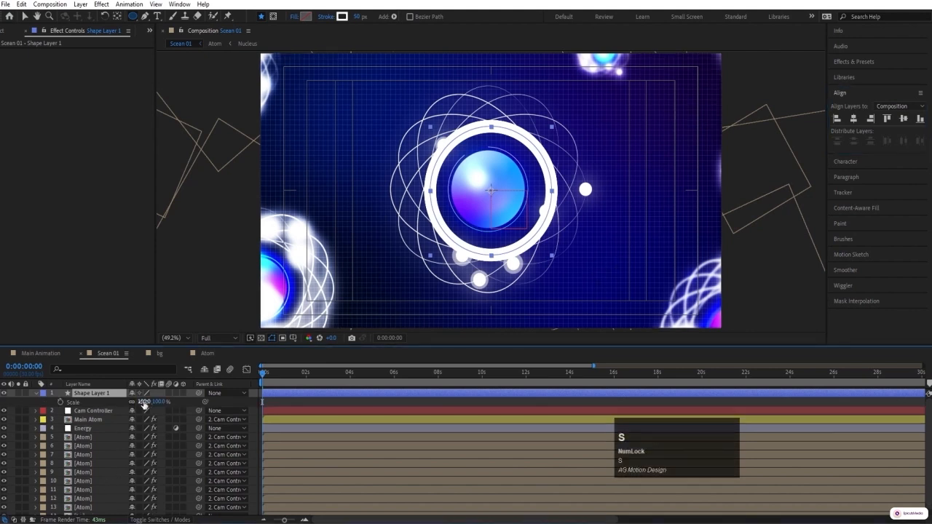
{"action": "left_click", "coordinate": [37, 394]}
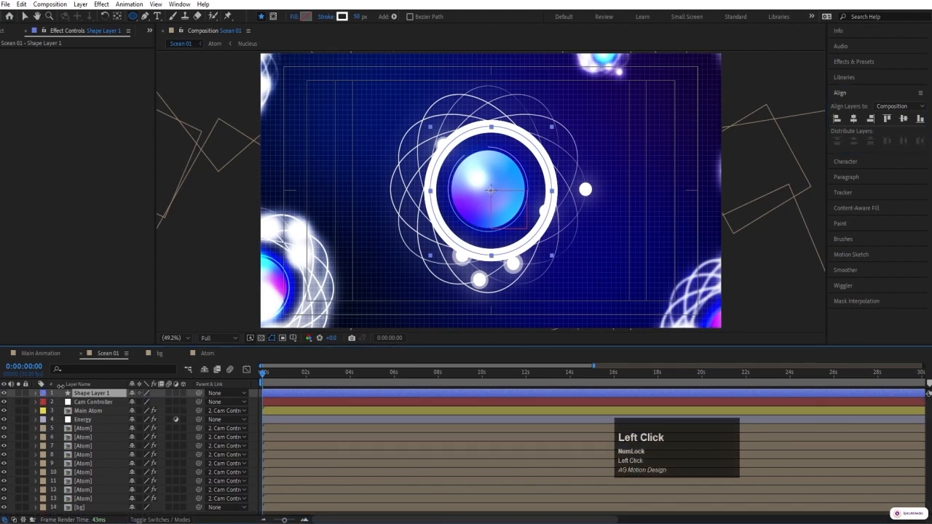
{"action": "left_click", "coordinate": [72, 370]}
{"action": "type", "text": "siz"}
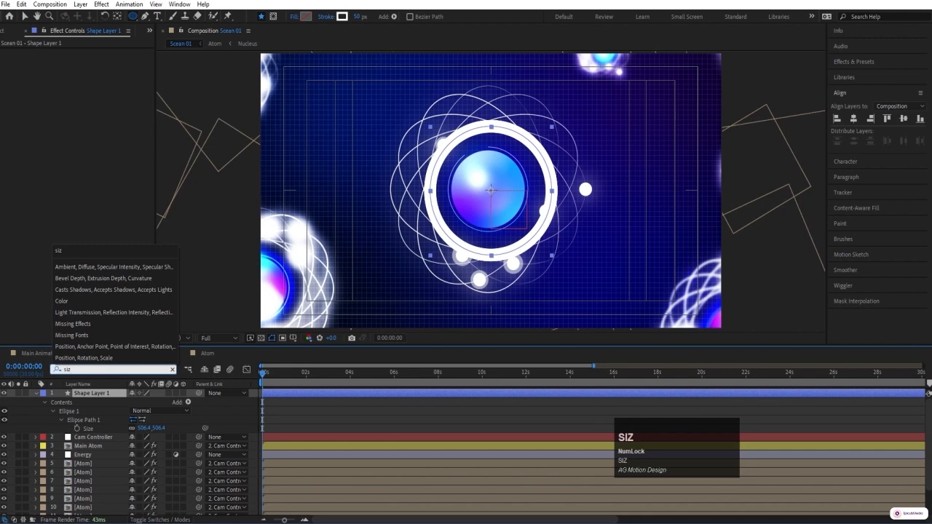
{"action": "left_click", "coordinate": [78, 428]}
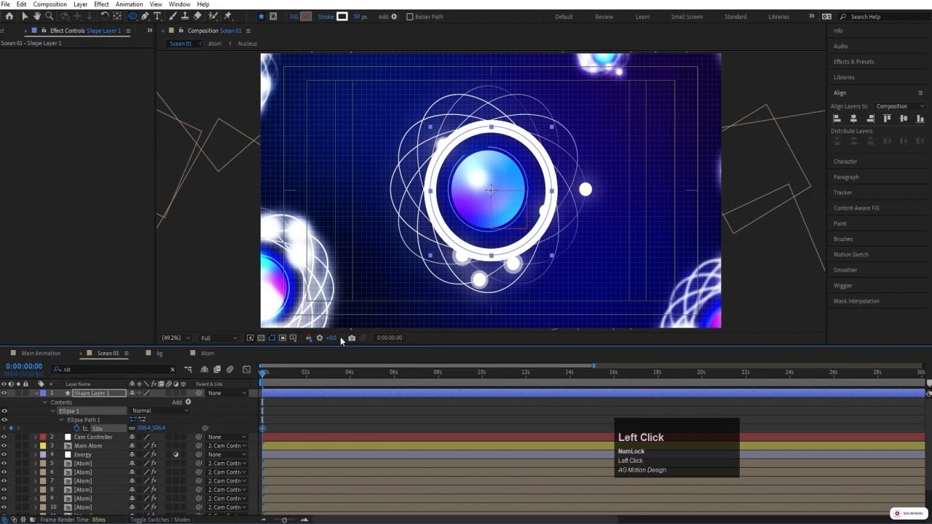
{"action": "key", "text": "u"}
{"action": "left_click", "coordinate": [144, 403]}
{"action": "type", "text": "0"}
{"action": "key", "text": "Return"}
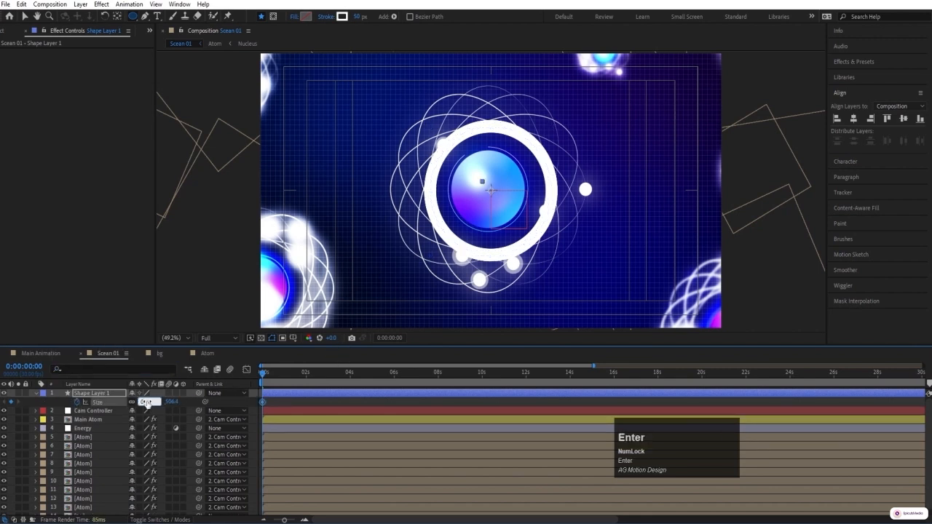
Keyframe the circle's Size at about 2351 at the 2-second mark and apply Easy Ease to the Size keyframes
{"action": "key", "text": "equal"}
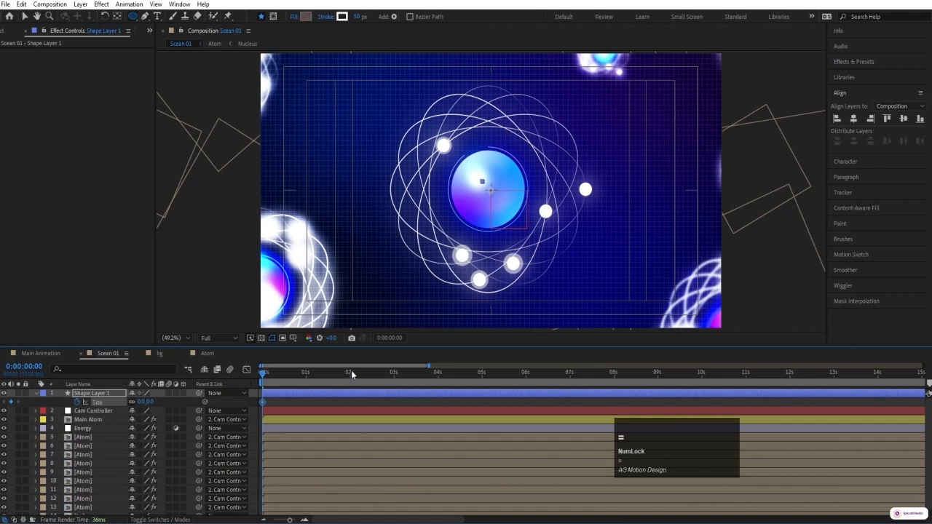
{"action": "left_click", "coordinate": [351, 373]}
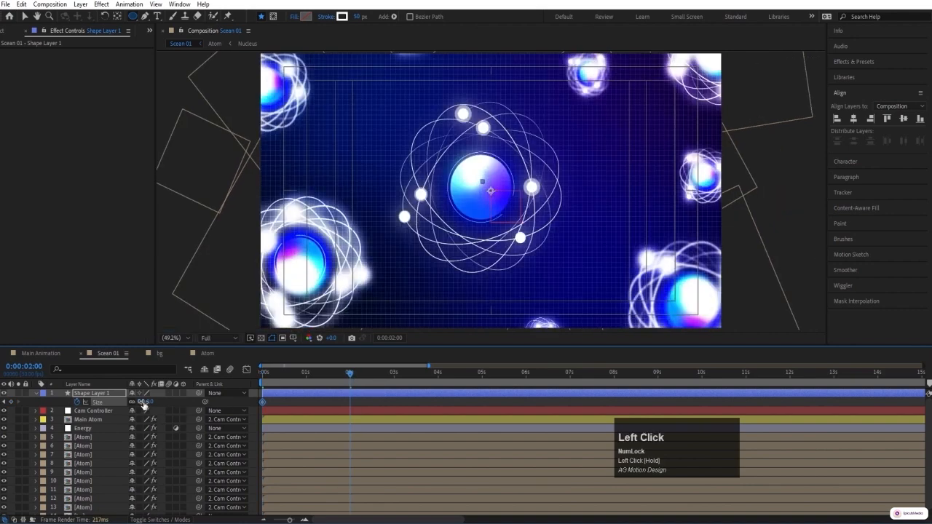
{"action": "left_click_drag", "start_coordinate": [145, 405], "coordinate": [931, 191]}
{"action": "left_click_drag", "start_coordinate": [149, 405], "coordinate": [213, 384]}
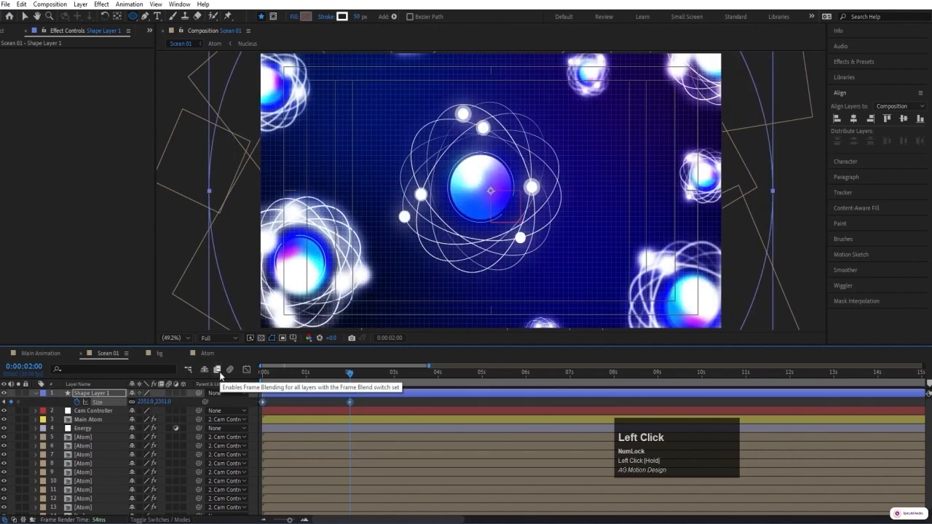
{"action": "key", "text": "F9"}
Preview the soloed circle's growth and shorten it by moving the last Size keyframe to 1 second
{"action": "key", "text": "j"}
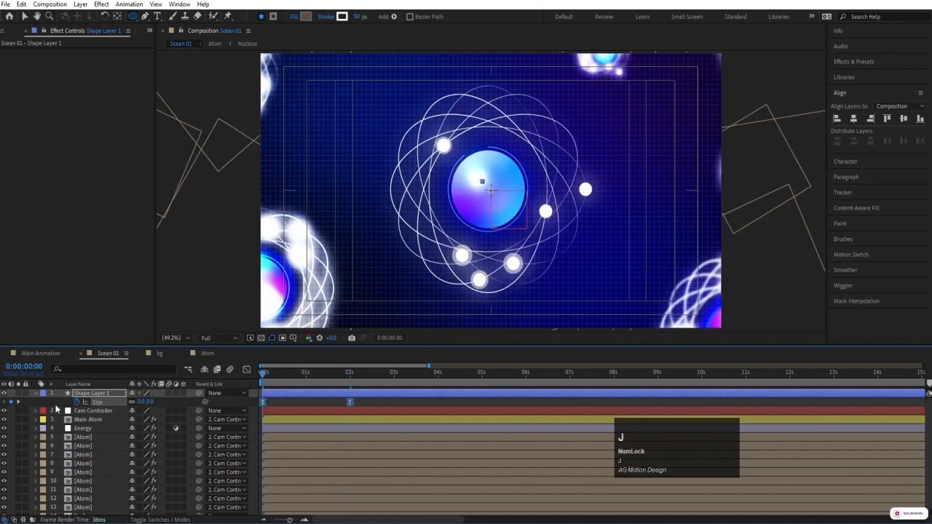
{"action": "key", "text": "space"}
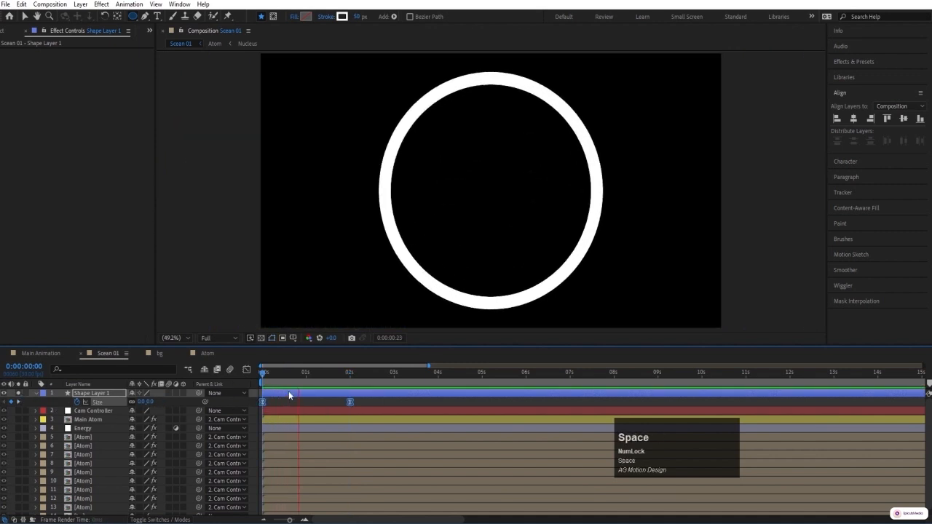
{"action": "key", "text": "space"}
{"action": "left_click_drag", "start_coordinate": [333, 372], "coordinate": [222, 398]}
{"action": "key", "text": "equal"}
{"action": "left_click_drag", "start_coordinate": [439, 401], "coordinate": [349, 420]}
{"action": "key", "text": "space"}
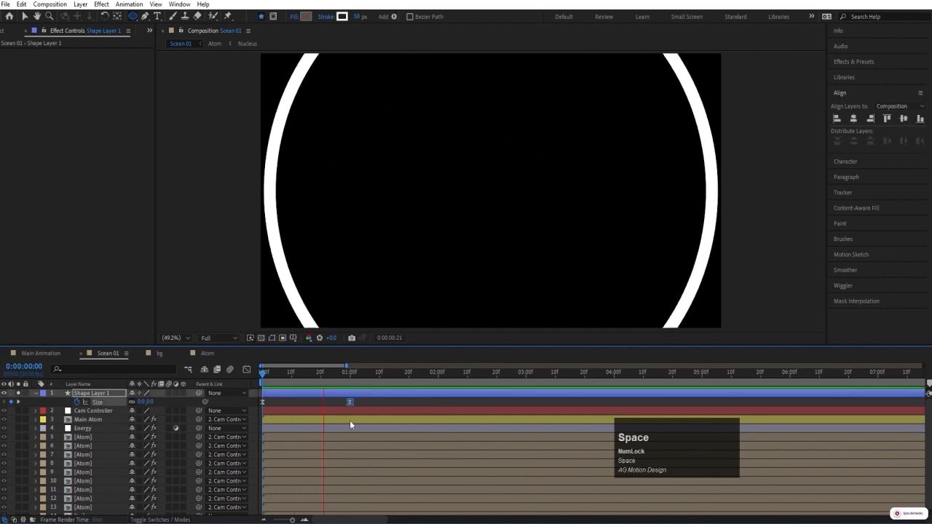
{"action": "left_click", "coordinate": [177, 388]}
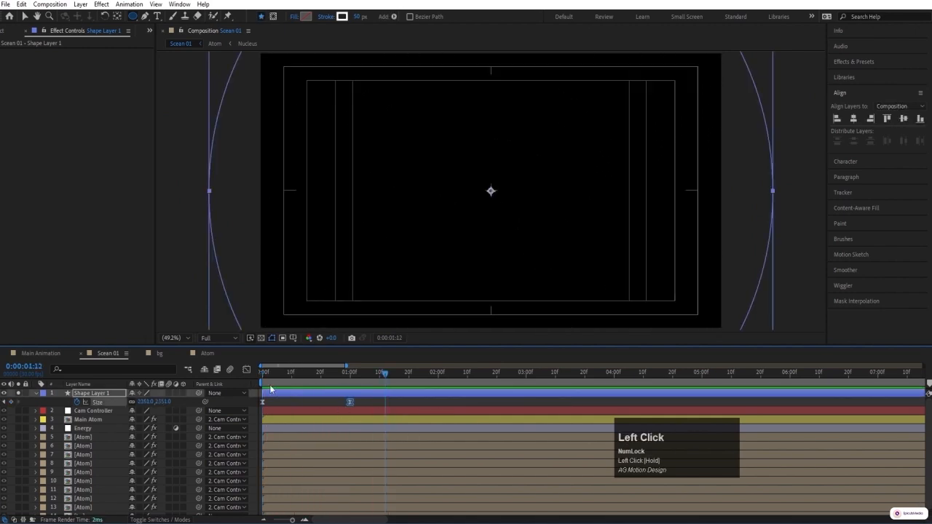
Add a loopOut() expression to the circle's Size property and preview the repeating animation from the first frame
{"action": "left_click_drag", "start_coordinate": [270, 390], "coordinate": [179, 388]}
{"action": "left_click", "coordinate": [75, 402], "text": "alt"}
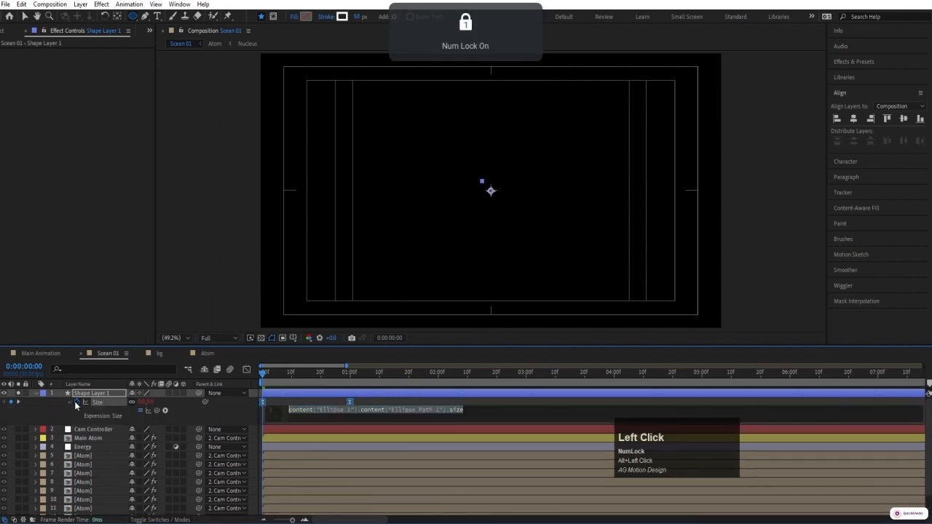
{"action": "type", "text": "loo"}
{"action": "key", "text": "Down"}
{"action": "key", "text": "Down"}
{"action": "key", "text": "Down"}
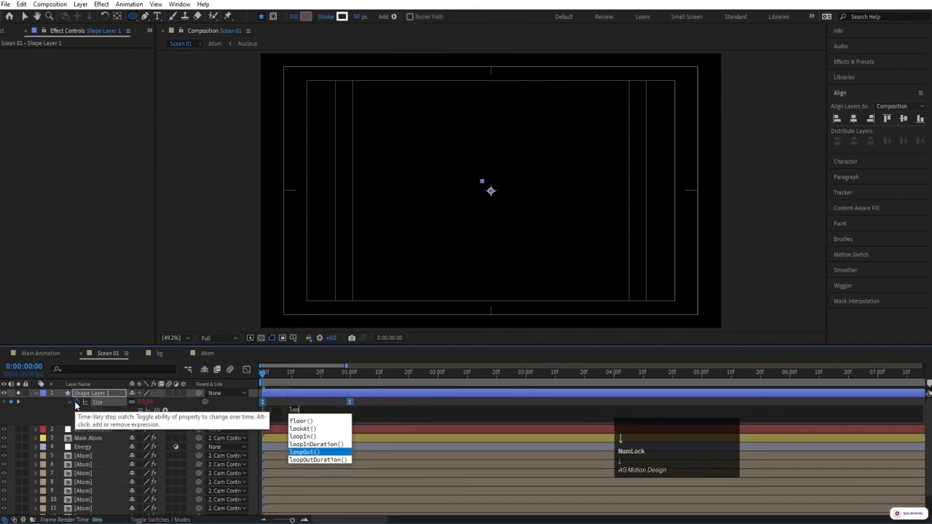
{"action": "key", "text": "Return"}
{"action": "key", "text": "space"}
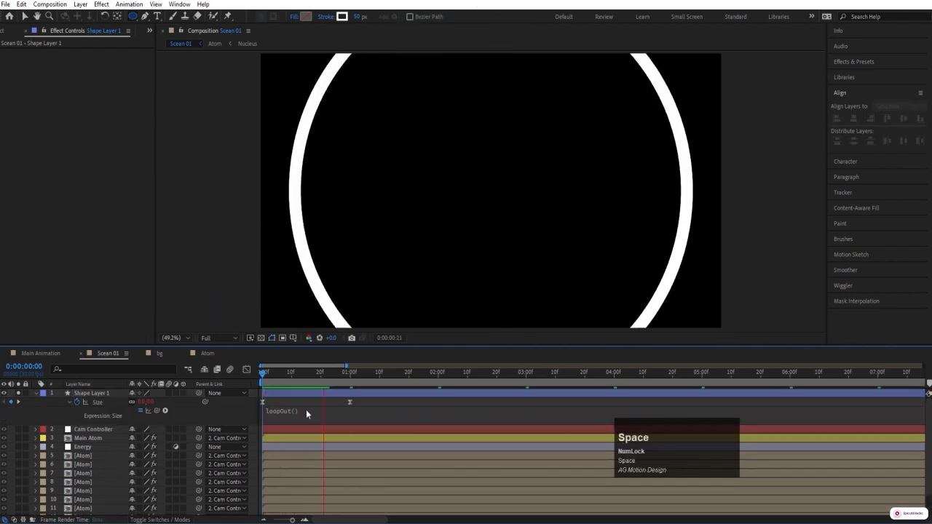
{"action": "key", "text": "space"}
{"action": "left_click_drag", "start_coordinate": [312, 373], "coordinate": [204, 380]}
Set the circle's stroke width to 100 px, preview the loop and turn off the layer's solo
{"action": "left_click", "coordinate": [270, 394]}
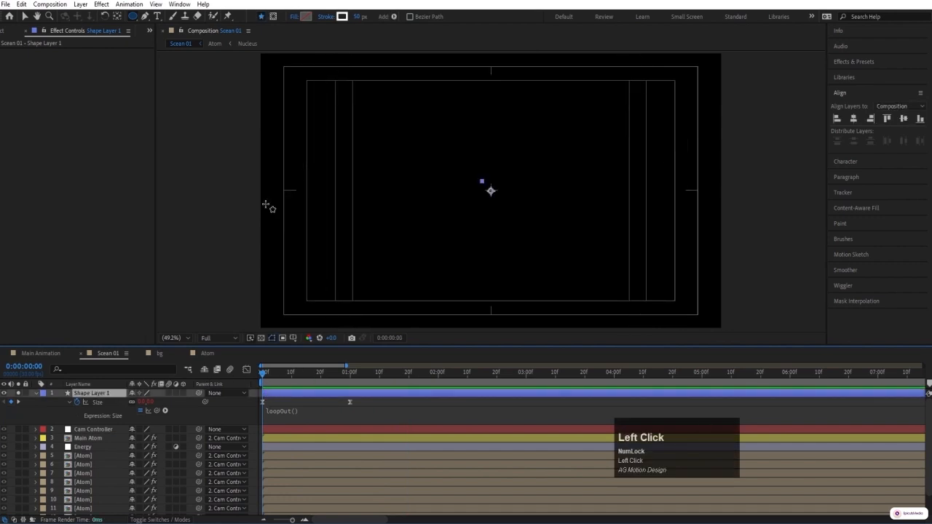
{"action": "left_click_drag", "start_coordinate": [315, 376], "coordinate": [175, 382]}
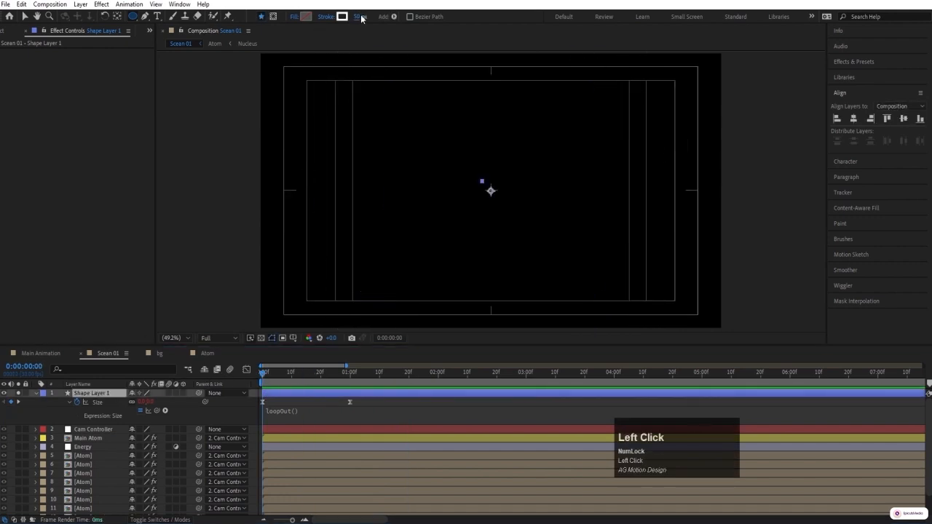
{"action": "left_click", "coordinate": [359, 16]}
{"action": "type", "text": "100"}
{"action": "key", "text": "Return"}
{"action": "key", "text": "space"}
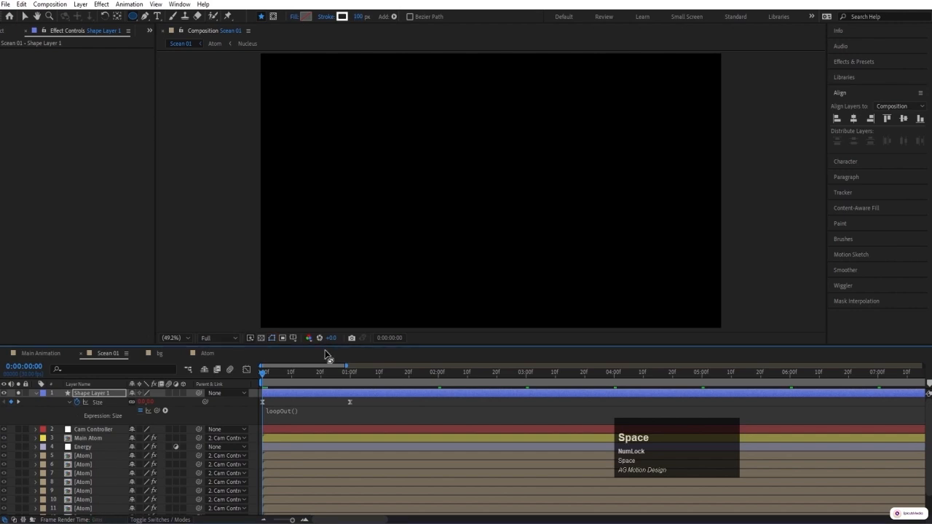
{"action": "key", "text": "space"}
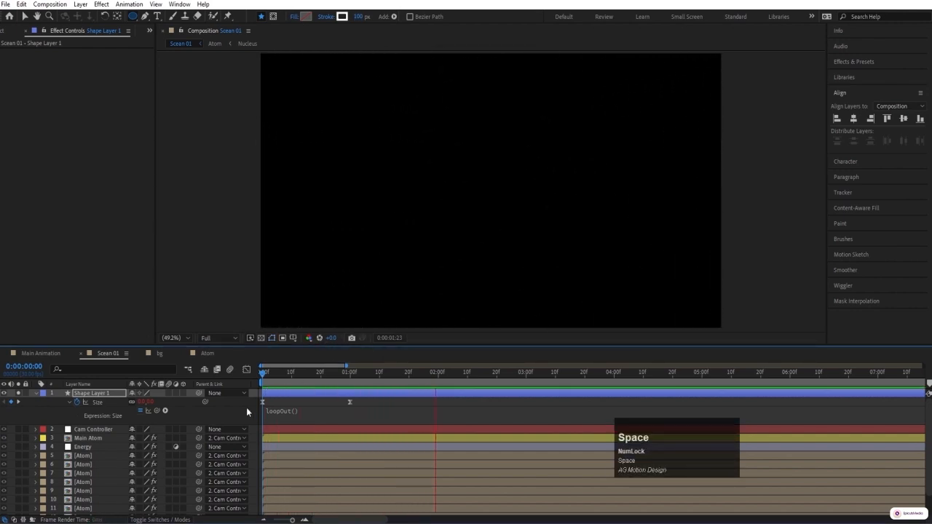
{"action": "left_click", "coordinate": [35, 393]}
{"action": "left_click", "coordinate": [18, 394]}
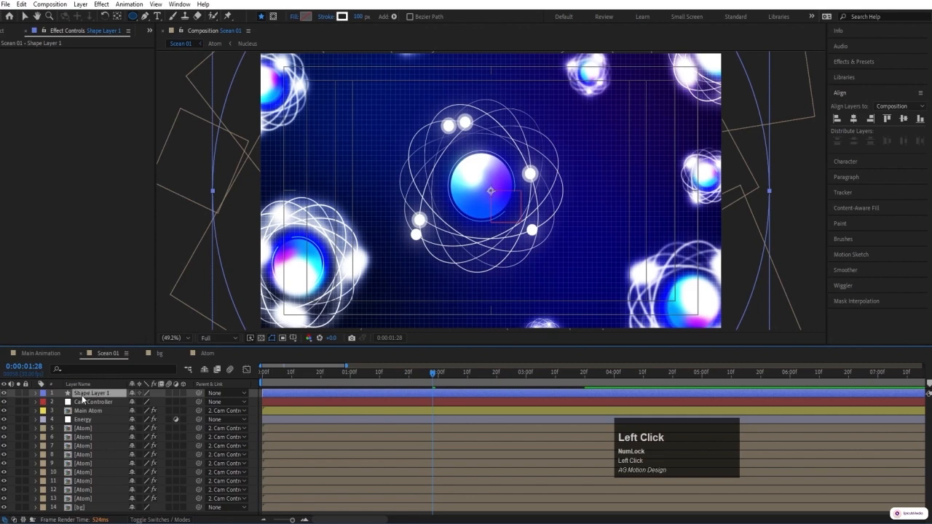
Rename the circle shape layer as Mask and place it between the Main Atom and Energy layers
{"action": "key", "text": "Return"}
{"action": "type", "text": "M"}
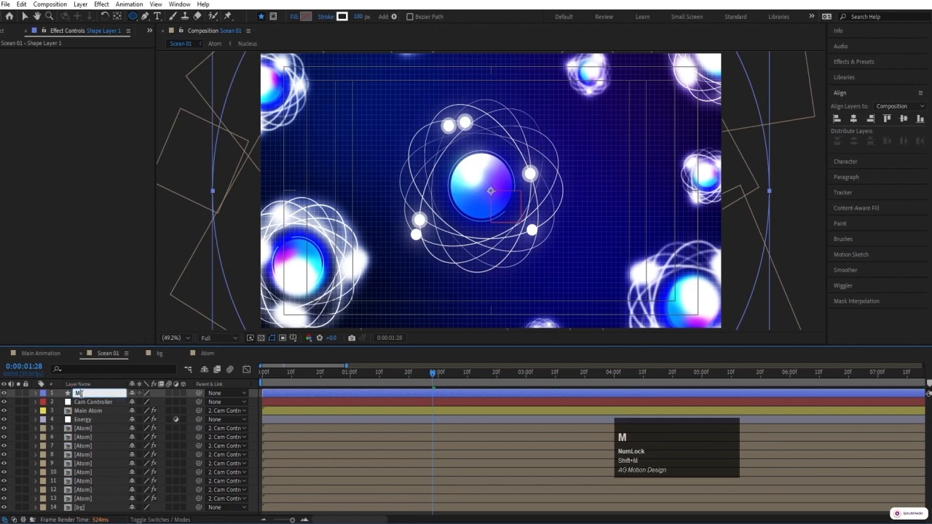
{"action": "type", "text": "ask"}
{"action": "key", "text": "Return"}
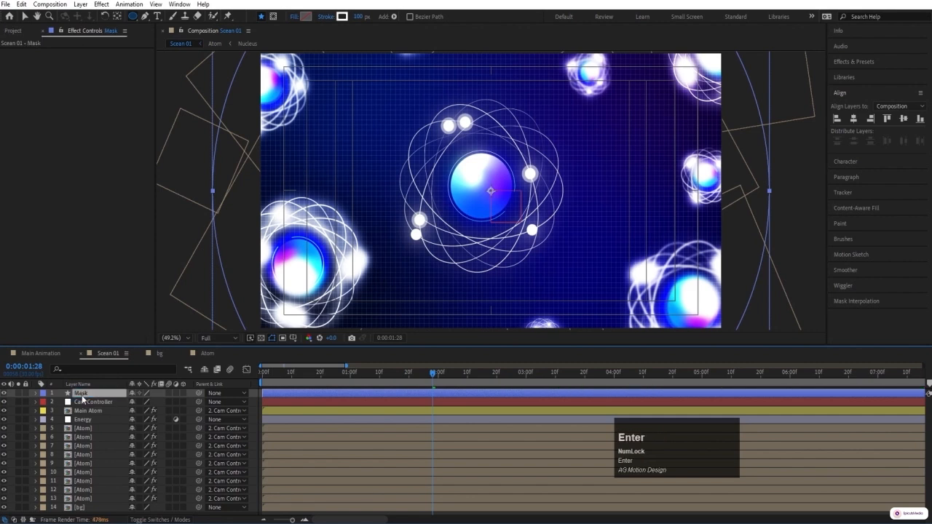
{"action": "left_click_drag", "start_coordinate": [82, 398], "coordinate": [93, 415]}
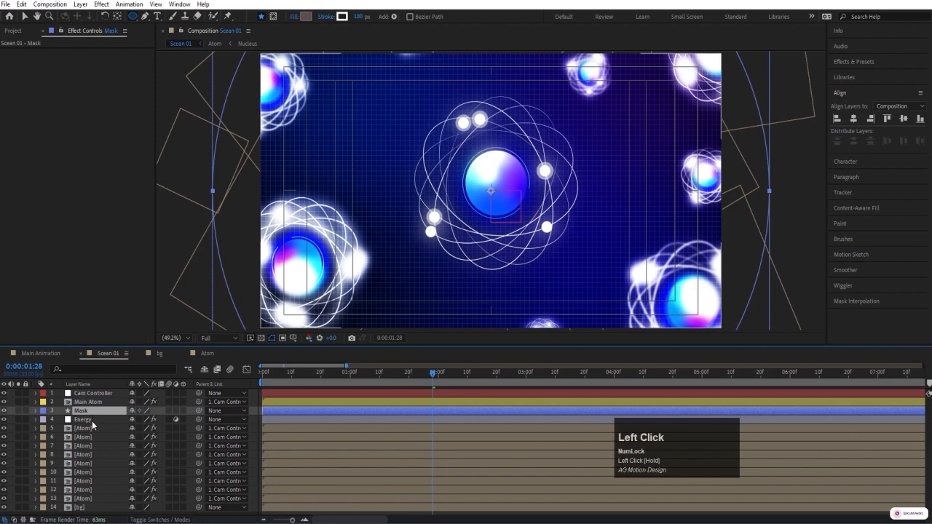
Set the Energy layer's track matte to the Mask layer's alpha and preview the animation from the first frame
{"action": "left_click", "coordinate": [91, 421]}
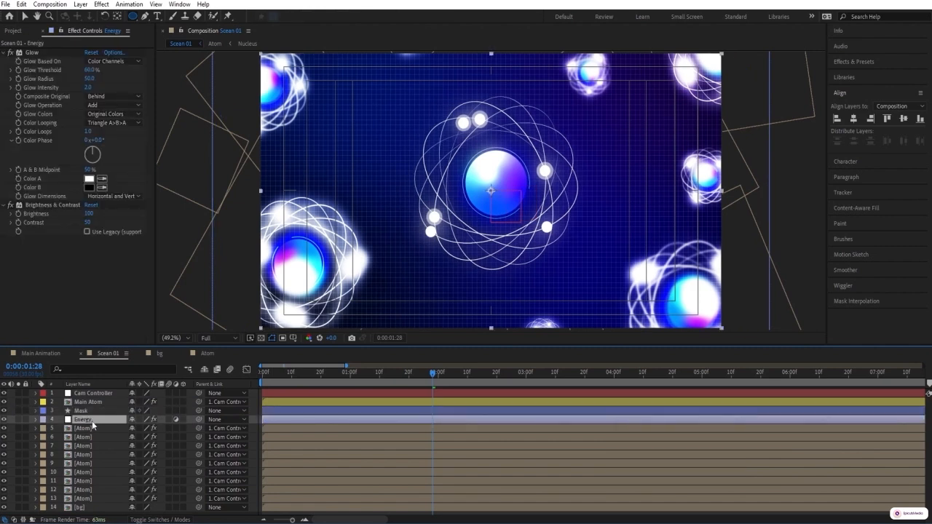
{"action": "key", "text": "F4"}
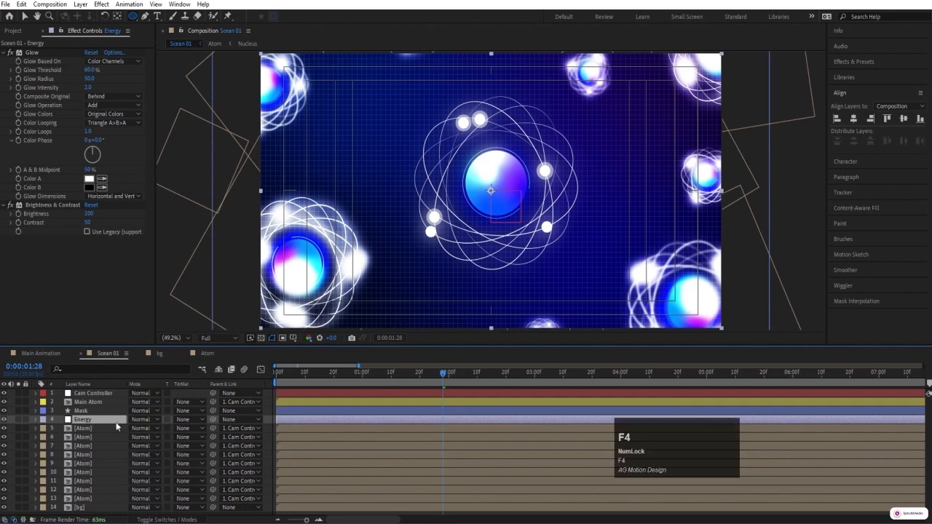
{"action": "left_click", "coordinate": [181, 420]}
{"action": "left_click", "coordinate": [203, 444]}
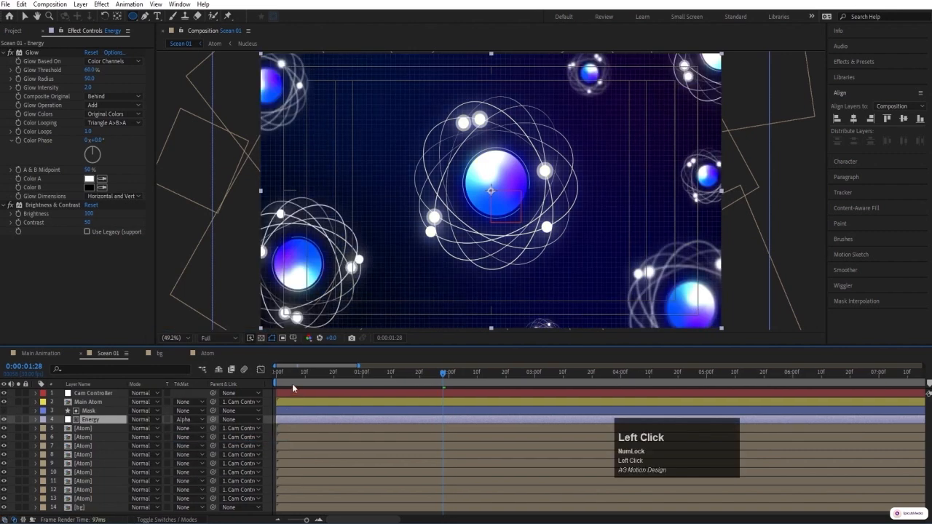
{"action": "left_click", "coordinate": [278, 373]}
{"action": "key", "text": "space"}
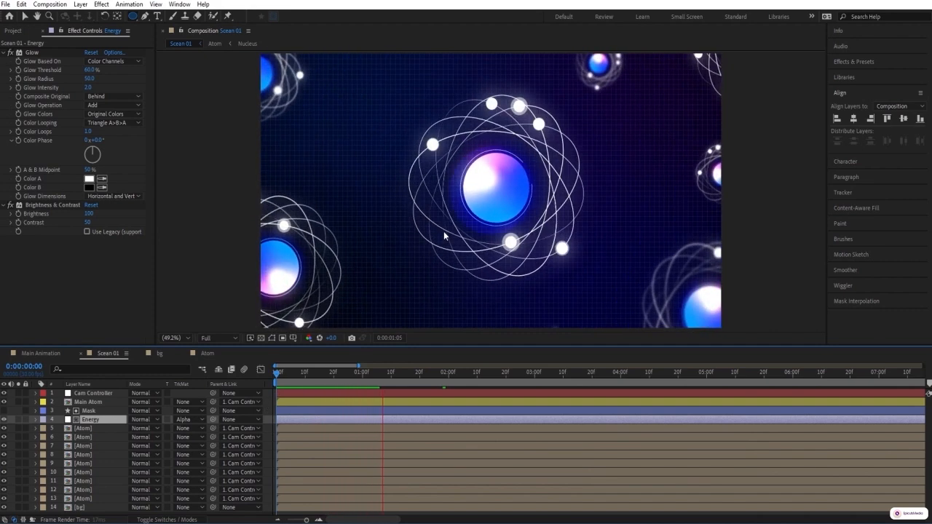
{"action": "key", "text": "space"}
Try placing the Mask and Energy layers above all other layers, preview the effect, and restore the layer order
{"action": "left_click", "coordinate": [98, 418], "text": "shift"}
{"action": "left_click", "coordinate": [98, 413], "text": "shift"}
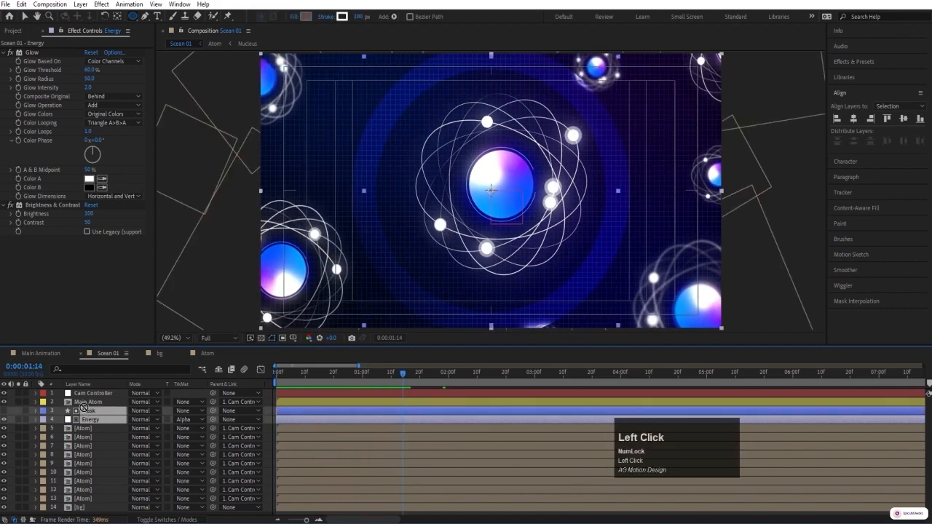
{"action": "left_click_drag", "start_coordinate": [83, 410], "coordinate": [80, 390]}
{"action": "left_click_drag", "start_coordinate": [315, 376], "coordinate": [289, 376]}
{"action": "key", "text": "space"}
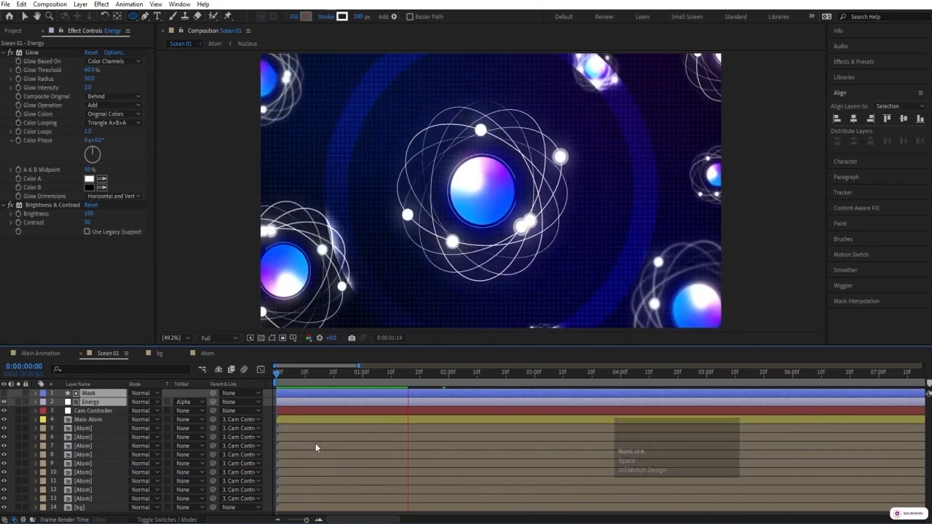
{"action": "key", "text": "space"}
{"action": "left_click_drag", "start_coordinate": [110, 403], "coordinate": [111, 424]}
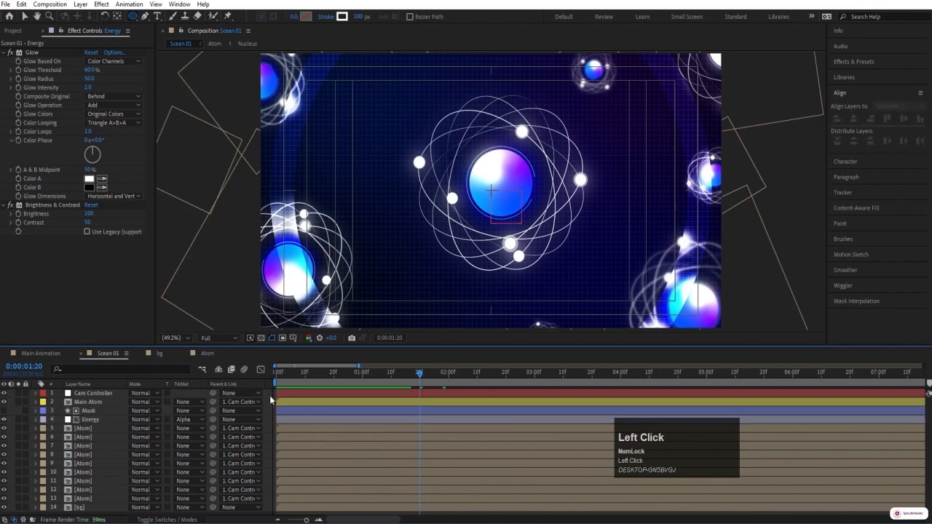
Set the Mask layer's stroke width to 200 px
{"action": "left_click", "coordinate": [96, 420]}
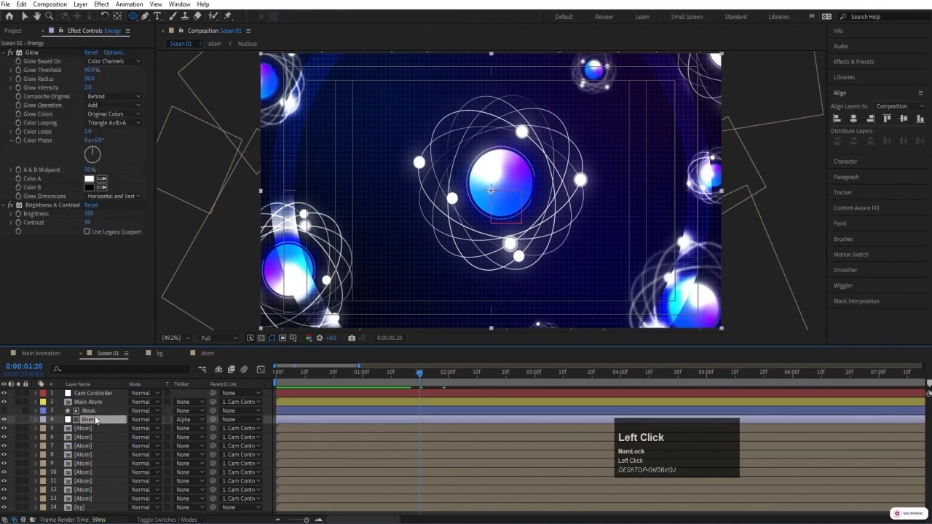
{"action": "left_click", "coordinate": [91, 412]}
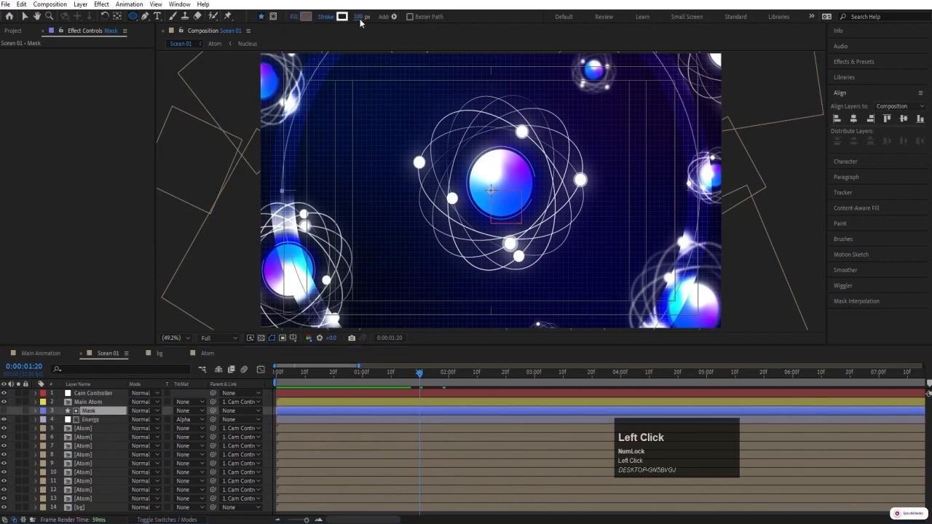
{"action": "type", "text": "200"}
{"action": "key", "text": "Return"}
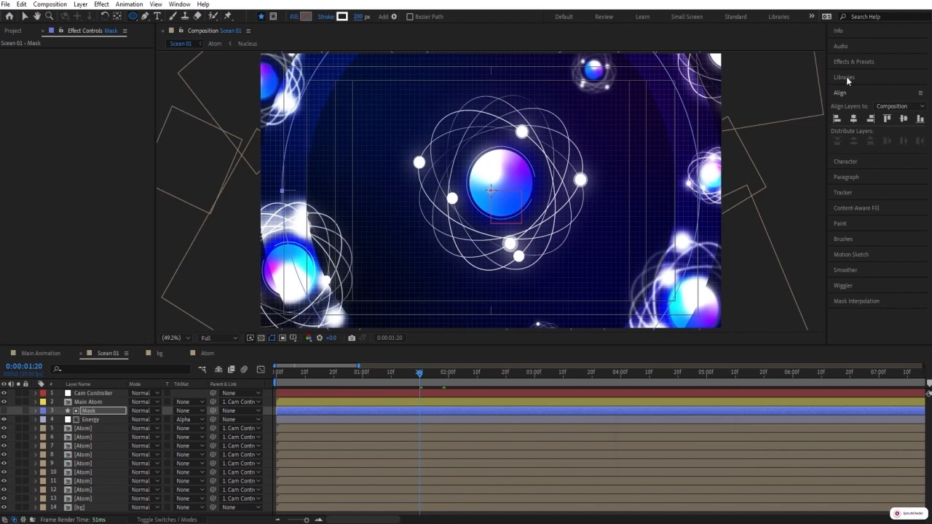
Find the Turbulent Displace effect and apply it to the Energy layer
{"action": "left_click", "coordinate": [856, 61]}
{"action": "left_click", "coordinate": [863, 76]}
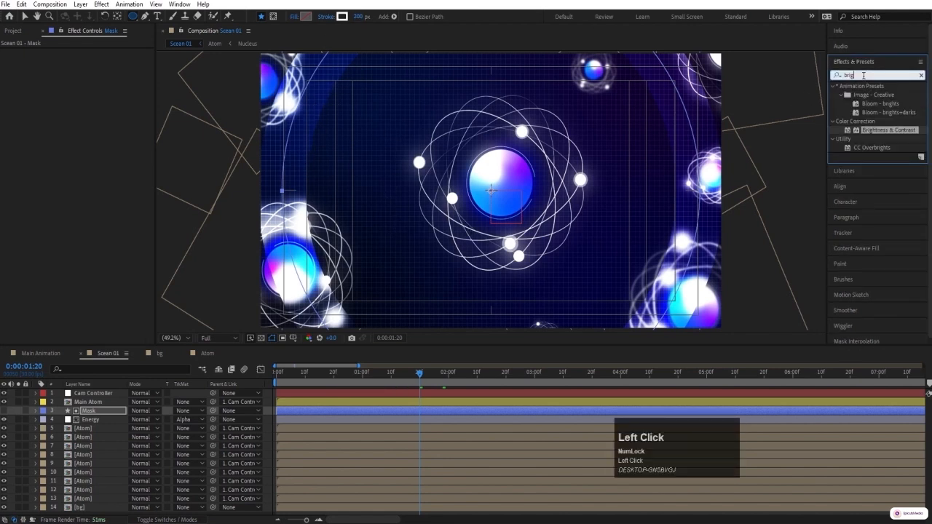
{"action": "key", "text": "ctrl+a"}
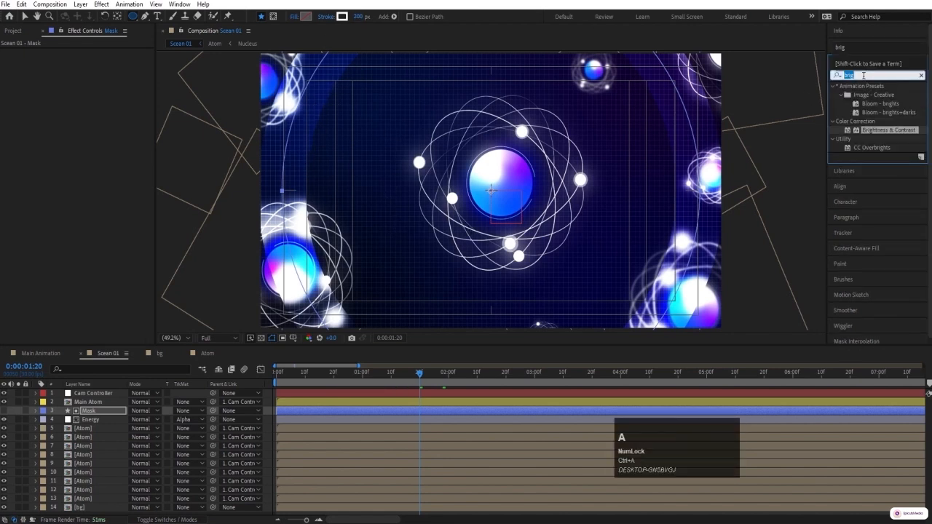
{"action": "left_click", "coordinate": [89, 420]}
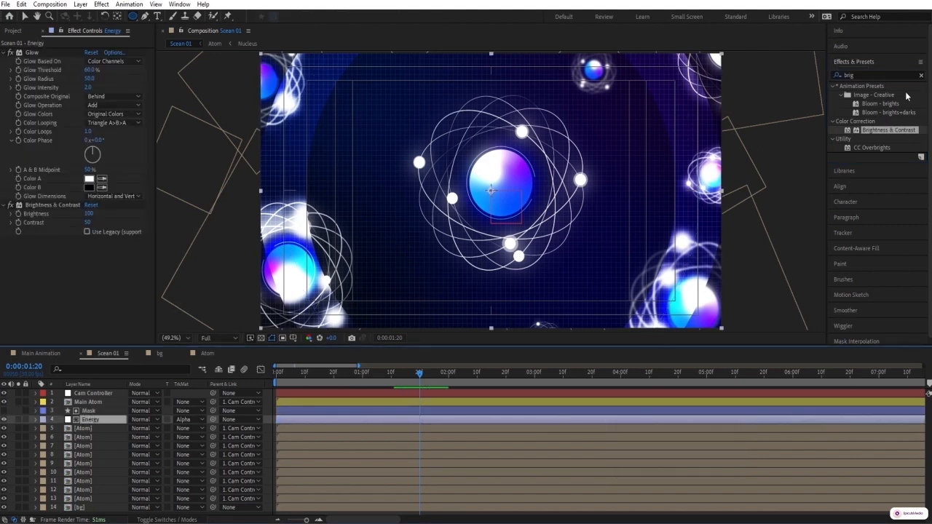
{"action": "left_click", "coordinate": [881, 74]}
{"action": "key", "text": "ctrl+a"}
{"action": "type", "text": "tur"}
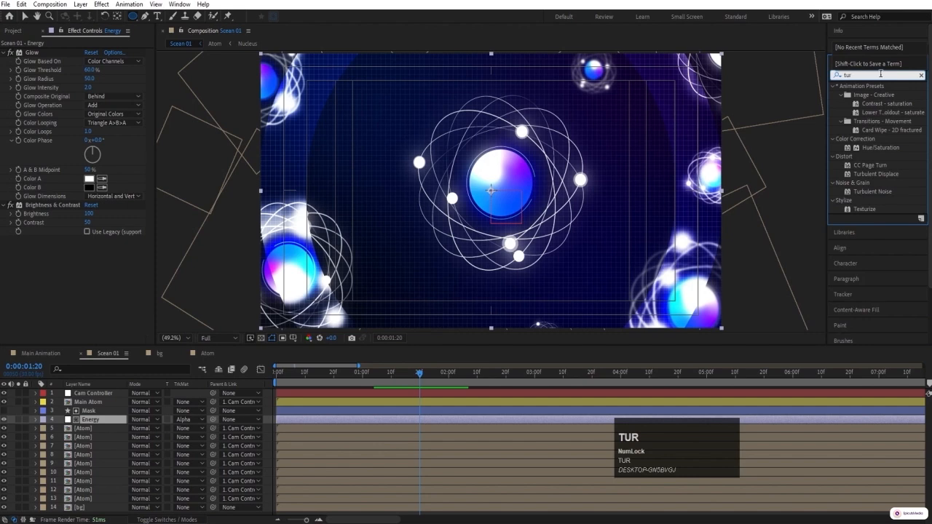
{"action": "double_click", "coordinate": [873, 174]}
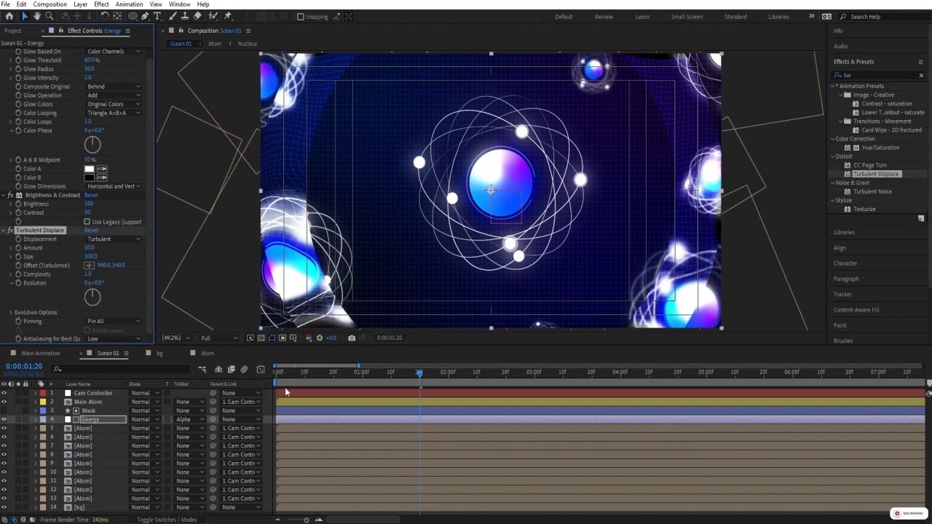
Preview the animation repeatedly from the first frame to examine the expanding ring's distortion over the atoms and grid
{"action": "left_click_drag", "start_coordinate": [288, 372], "coordinate": [215, 374]}
{"action": "key", "text": "space"}
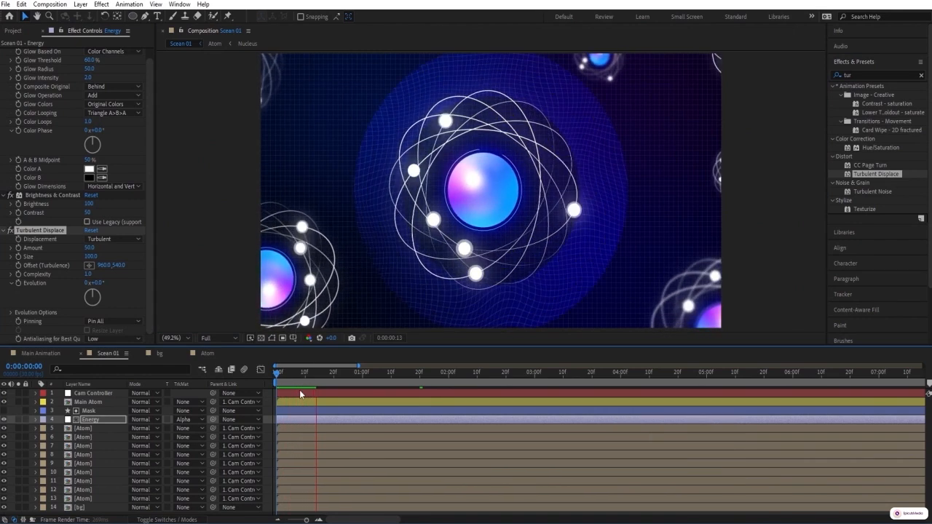
{"action": "key", "text": "space"}
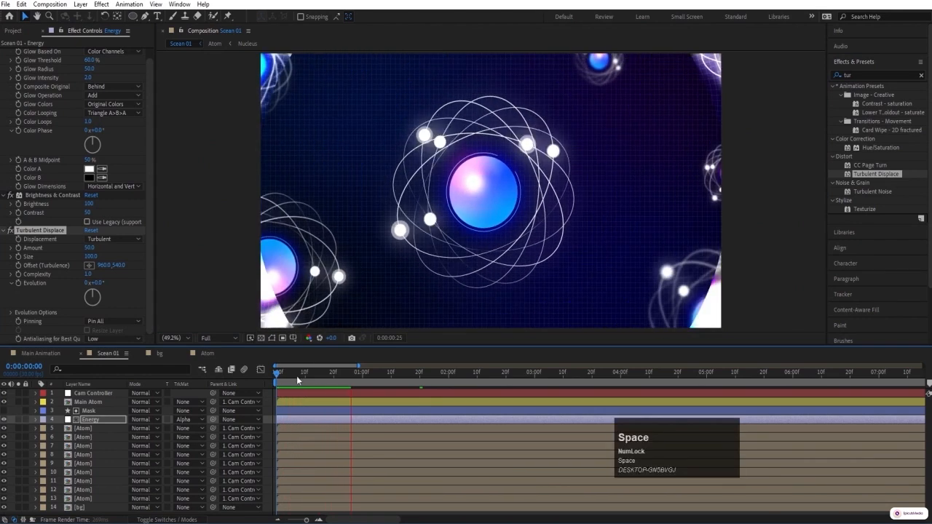
{"action": "left_click", "coordinate": [269, 389]}
{"action": "key", "text": "space"}
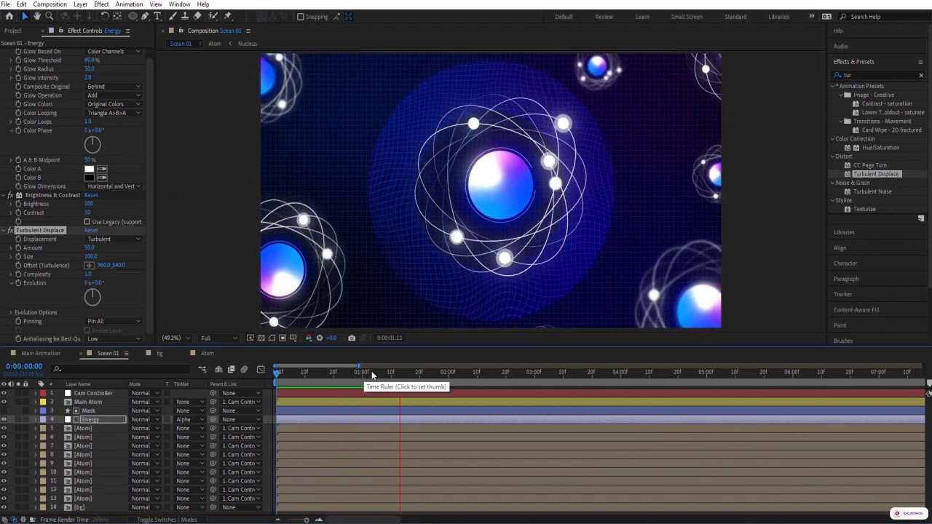
{"action": "key", "text": "space"}
{"action": "left_click_drag", "start_coordinate": [317, 372], "coordinate": [182, 391]}
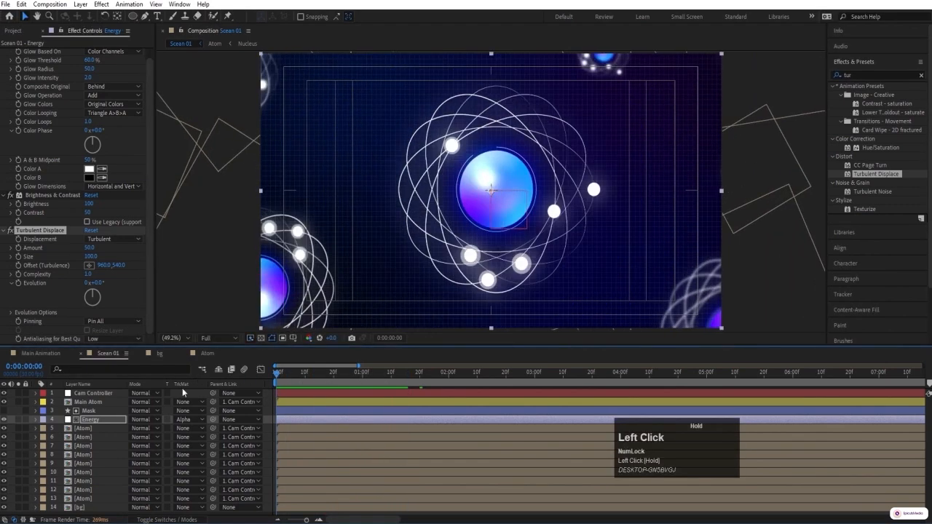
{"action": "left_click", "coordinate": [89, 410], "text": "shift"}
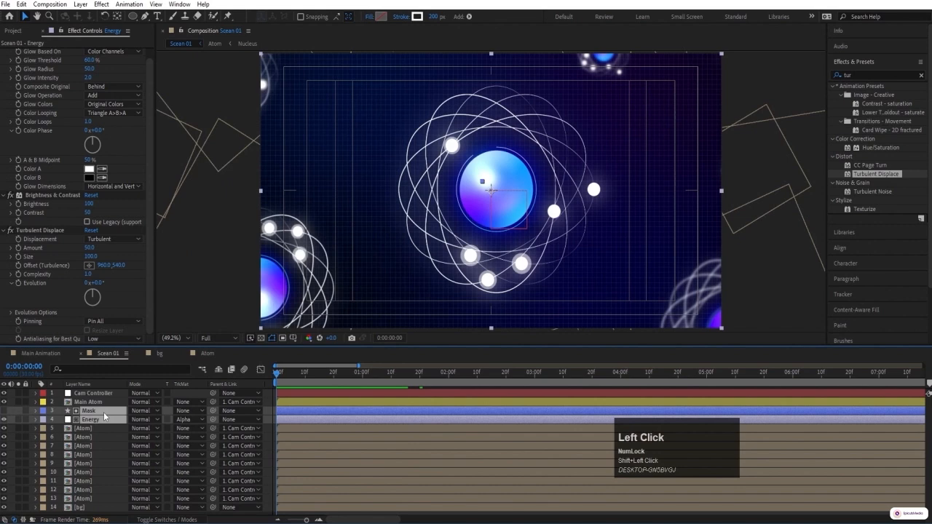
{"action": "key", "text": "space"}
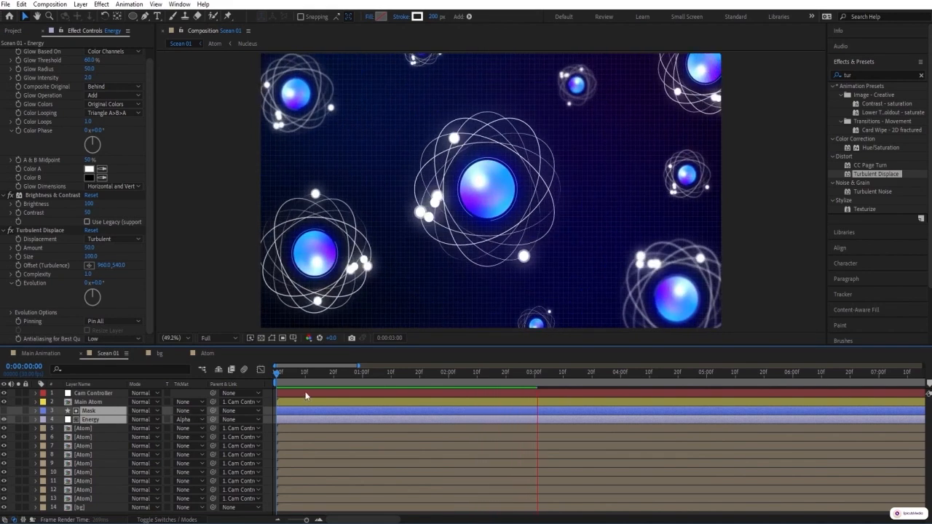
{"action": "key", "text": "space"}
{"action": "left_click_drag", "start_coordinate": [309, 376], "coordinate": [240, 380]}
{"action": "key", "text": "space"}
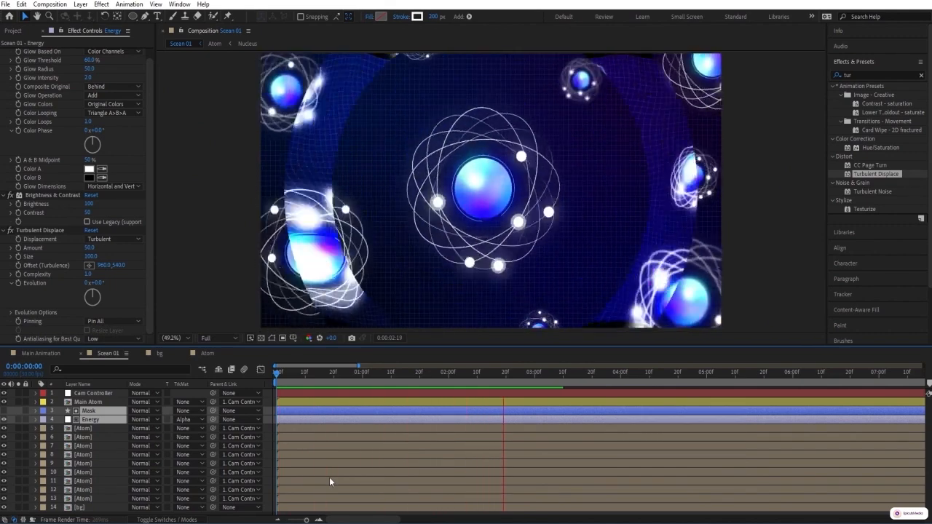
{"action": "key", "text": "space"}
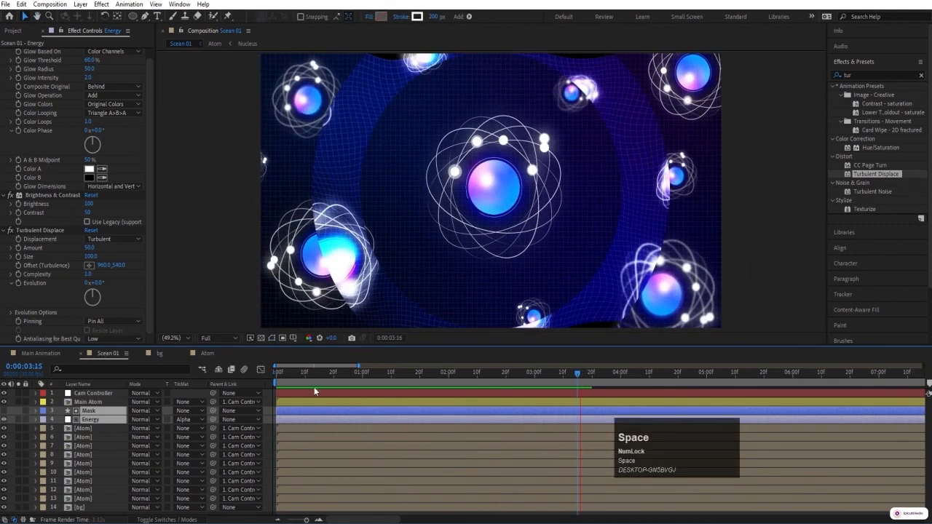
{"action": "left_click_drag", "start_coordinate": [299, 375], "coordinate": [248, 405]}
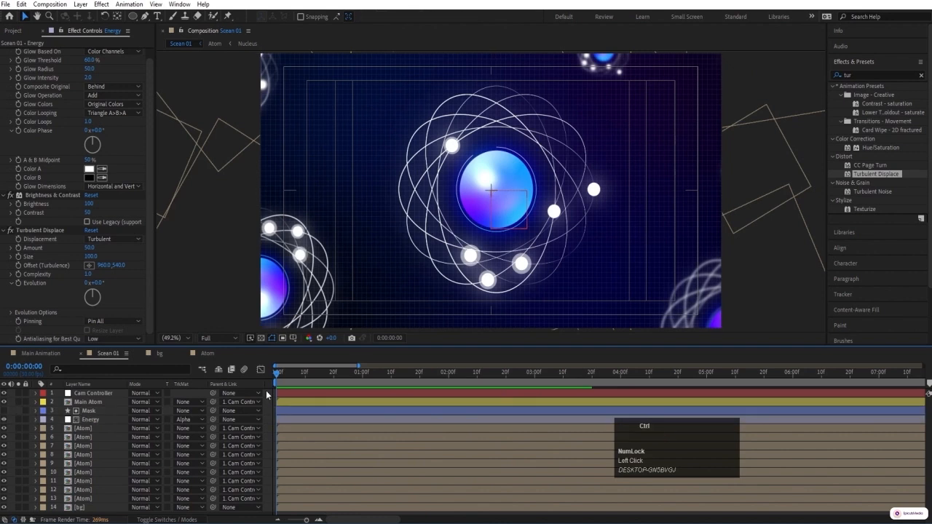
Create a new adjustment layer at the top of the Scean 01 layer stack and apply the CC Lens effect to it
{"action": "right_click", "coordinate": [267, 392]}
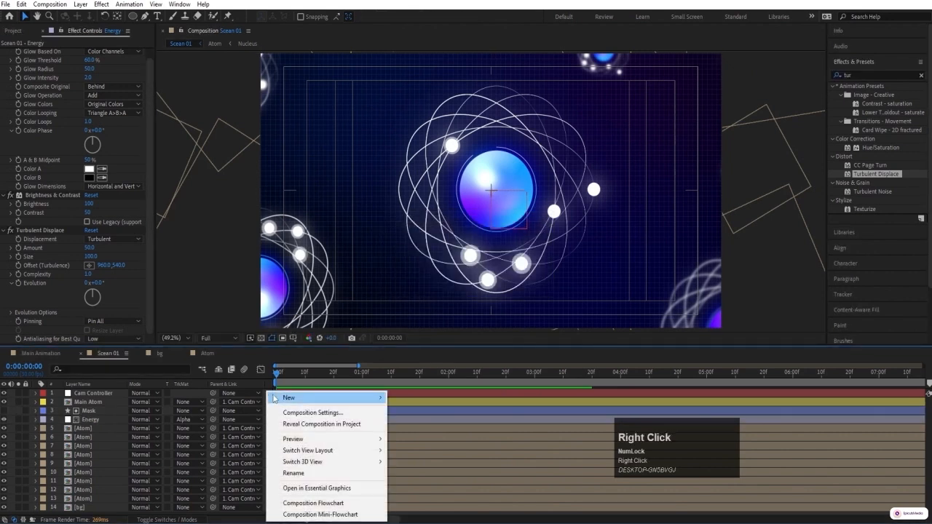
{"action": "left_click", "coordinate": [292, 398]}
{"action": "left_click", "coordinate": [452, 482]}
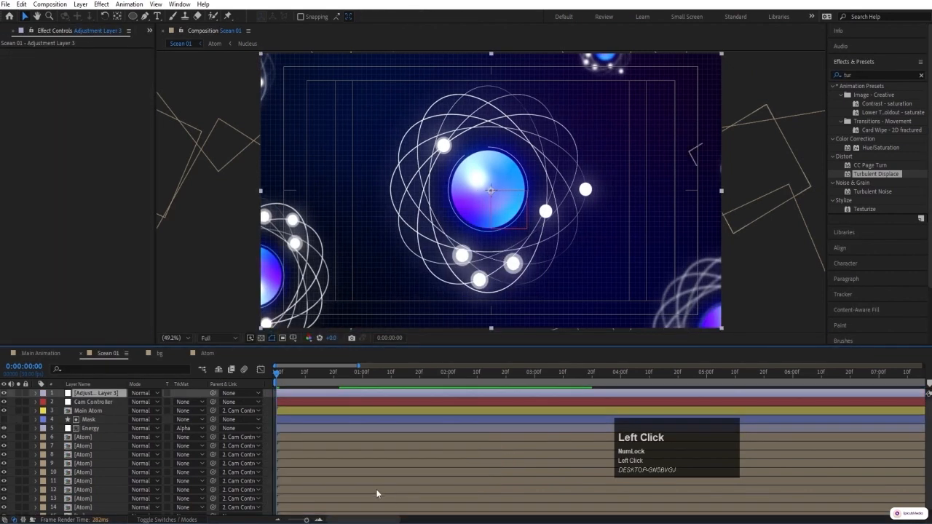
{"action": "left_click", "coordinate": [861, 76]}
{"action": "key", "text": "ctrl+a"}
{"action": "type", "text": "c"}
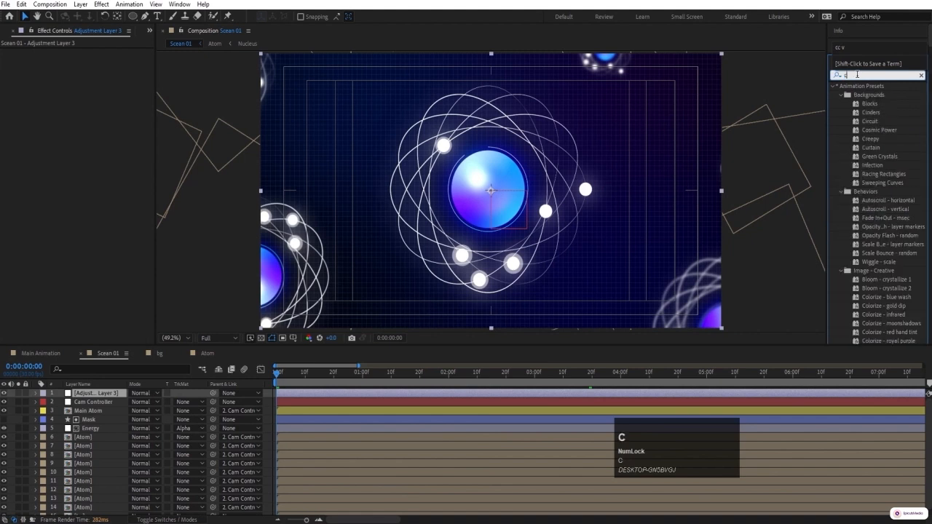
{"action": "type", "text": "c le"}
{"action": "double_click", "coordinate": [865, 98]}
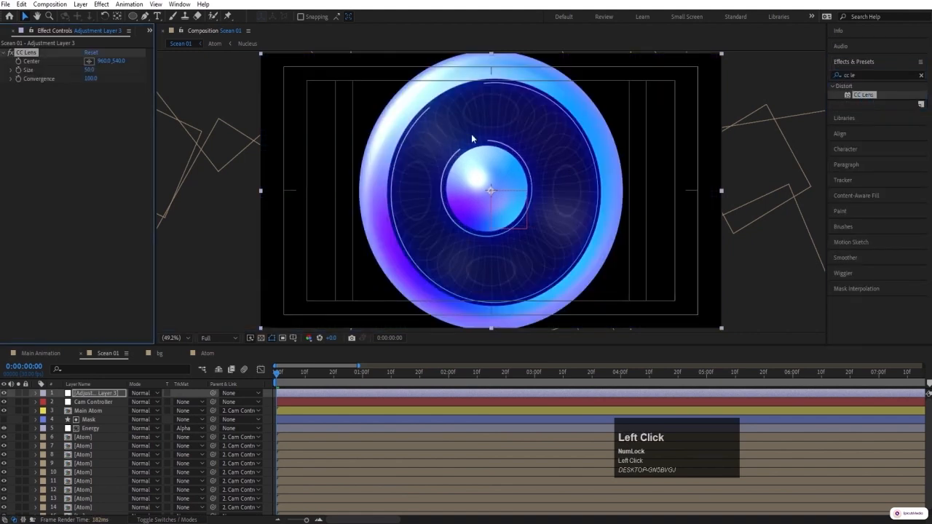
Set the CC Lens Size to 280, lower the preview resolution to Quarter and play the animation
{"action": "mouse_move", "coordinate": [87, 71]}
{"action": "left_mouse_down"}
{"action": "mouse_move", "coordinate": [173, 71]}
{"action": "mouse_move", "coordinate": [91, 71]}
{"action": "left_mouse_up"}
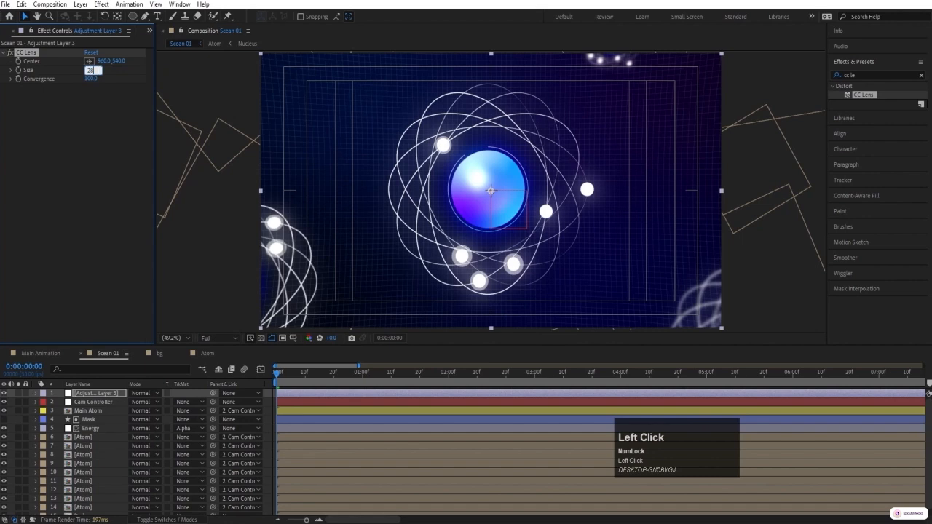
{"action": "left_click", "coordinate": [219, 338]}
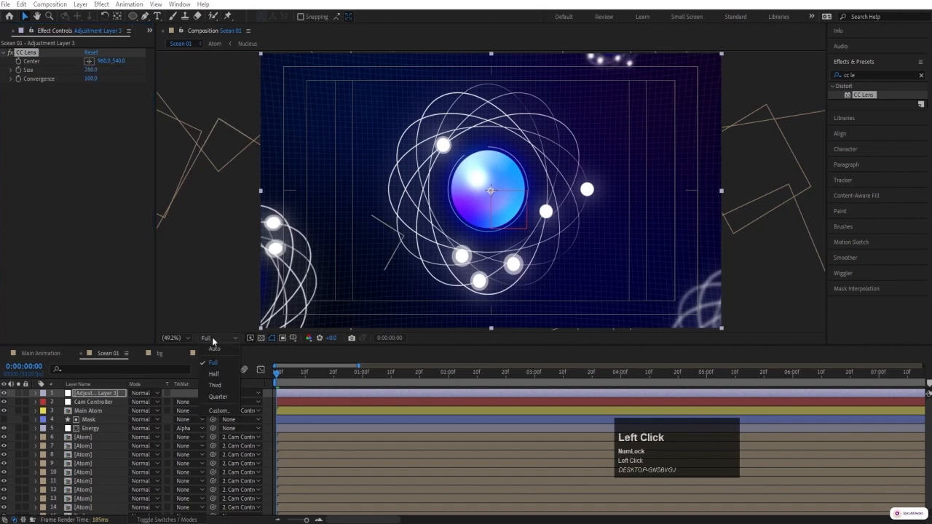
{"action": "left_click", "coordinate": [221, 384]}
{"action": "key", "text": "space"}
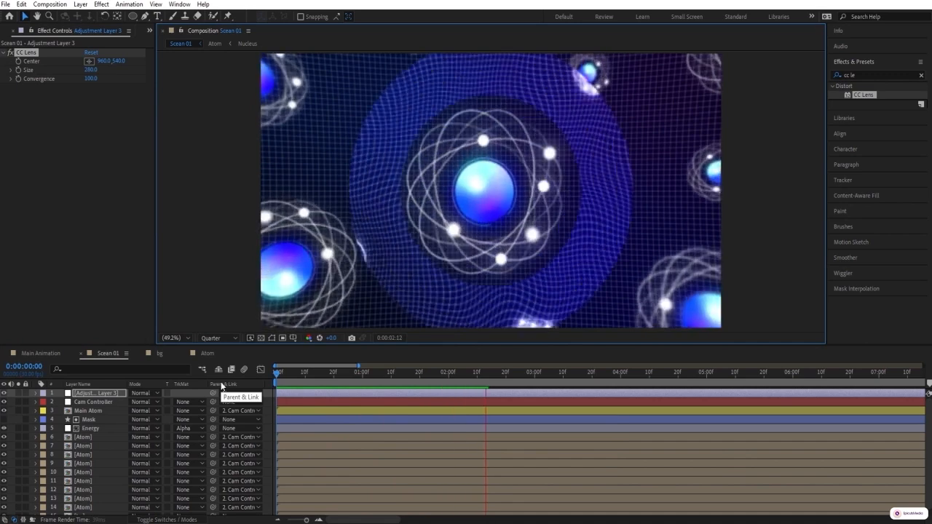
{"action": "key", "text": "space"}
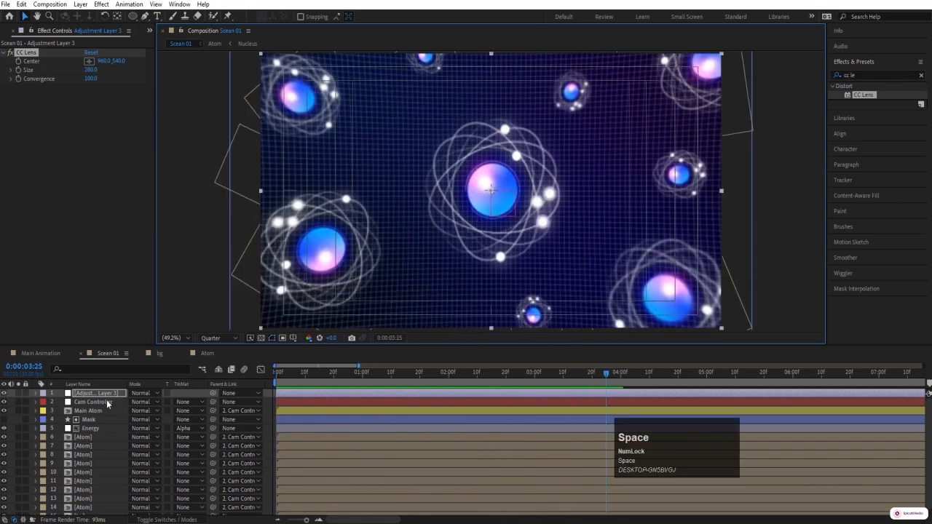
Set the Cam Controller layer's Scale to 90% at its last keyframe, 0:00:03:29
{"action": "left_click", "coordinate": [106, 402]}
{"action": "key", "text": "u"}
{"action": "key", "text": "k"}
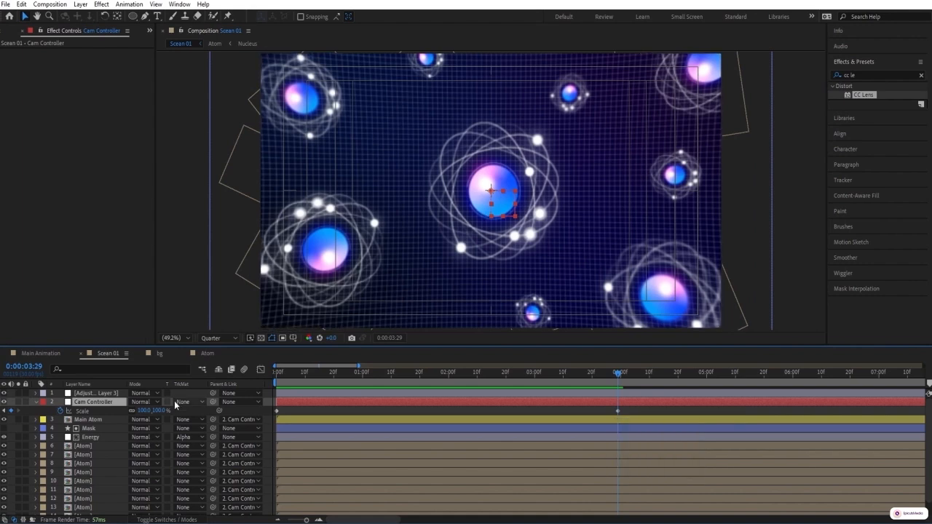
{"action": "left_click_drag", "start_coordinate": [145, 412], "coordinate": [146, 412]}
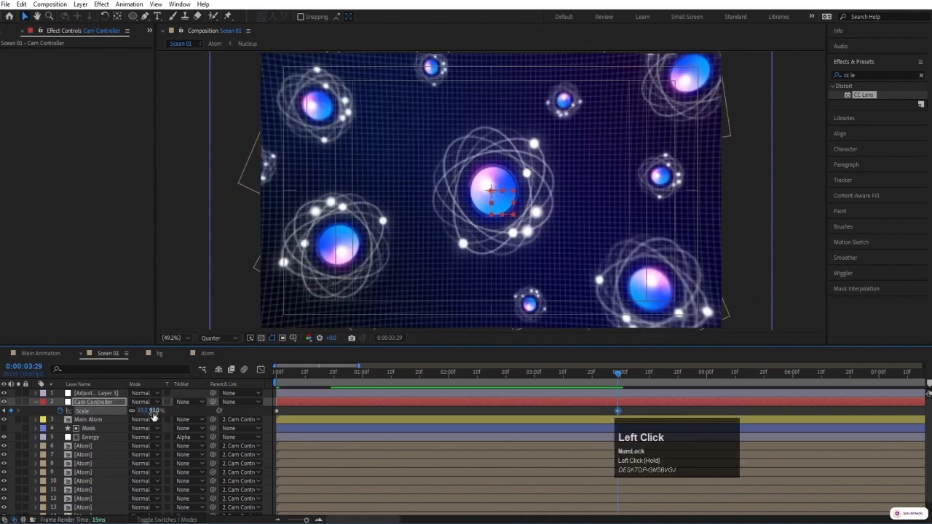
{"action": "key", "text": "Return"}
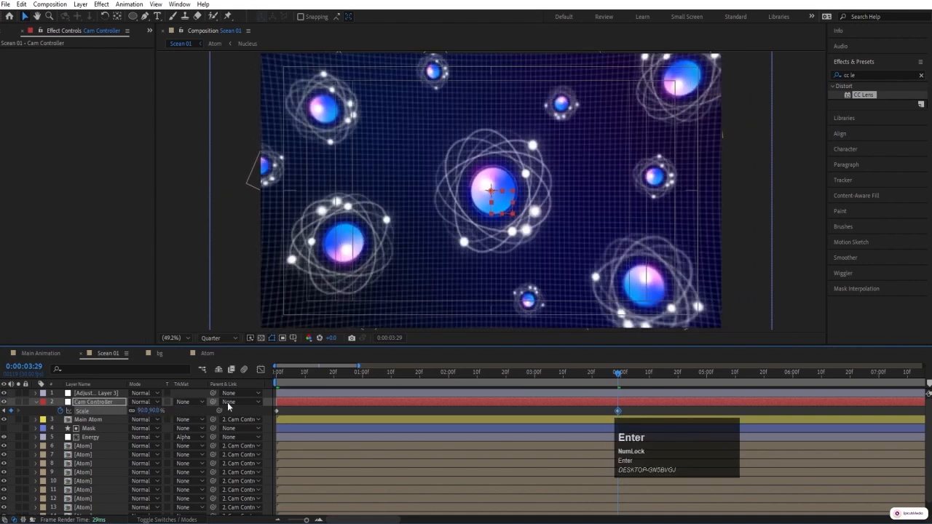
Play the Scean 01 animation from the first frame to examine the Cam Controller zoom-out against the background grid
{"action": "key", "text": "space"}
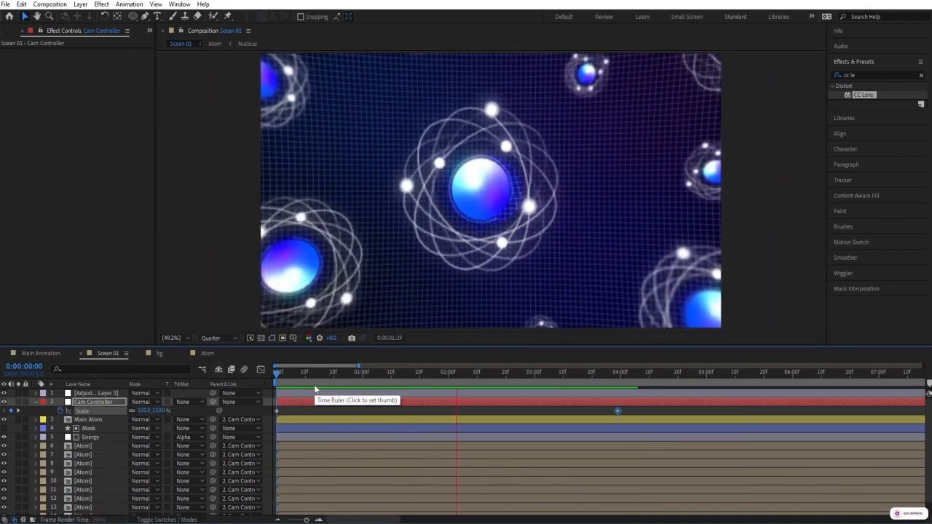
{"action": "key", "text": "space"}
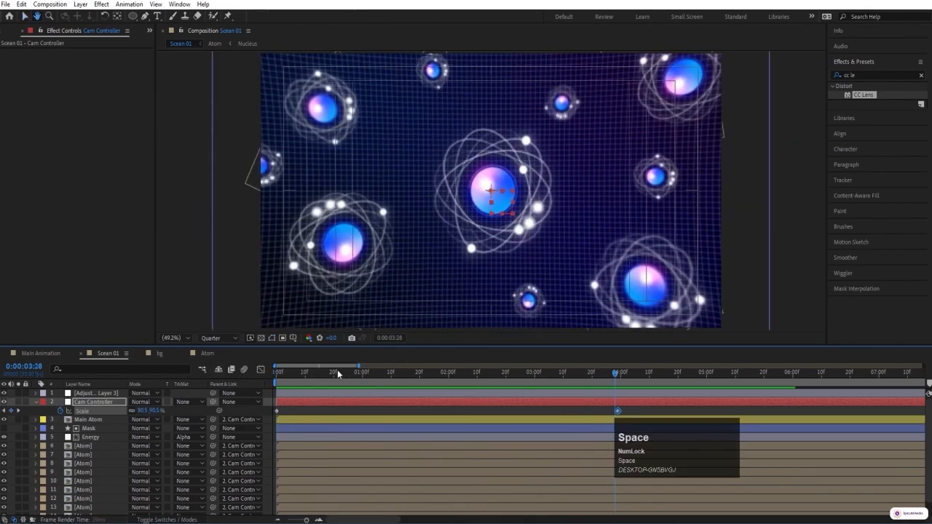
{"action": "left_click", "coordinate": [265, 403]}
{"action": "key", "text": "space"}
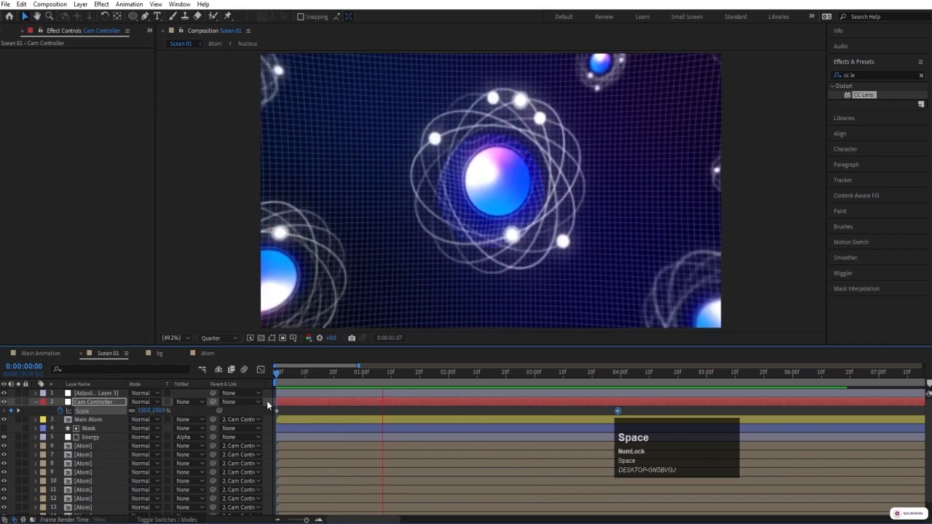
{"action": "key", "text": "space"}
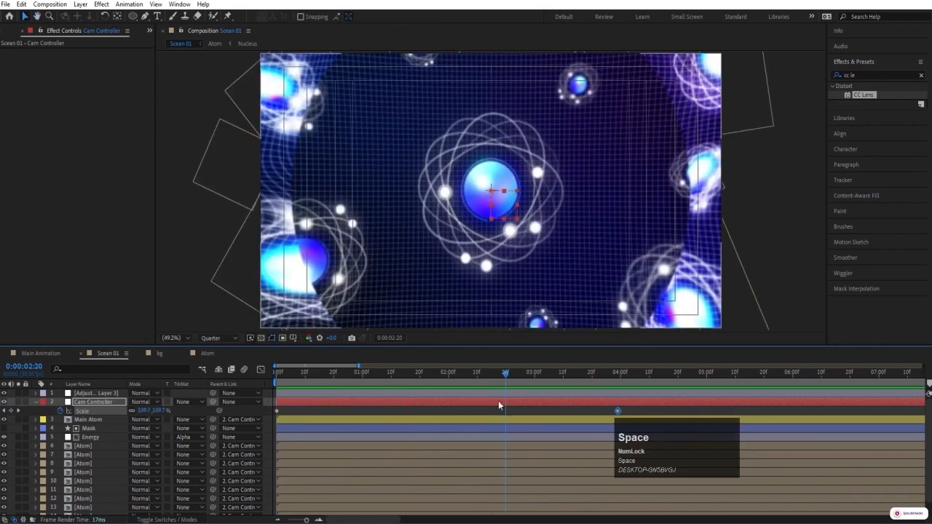
Set the bg layer's Scale to 150% at the first frame and enable Scale keyframing there
{"action": "key", "text": "k"}
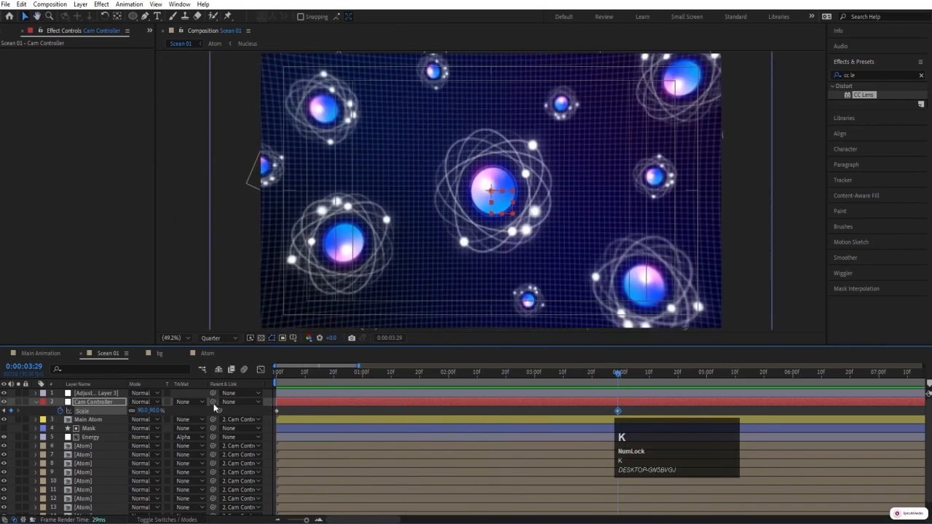
{"action": "key", "text": "Home"}
{"action": "scroll", "coordinate": [258, 429], "scroll_direction": "down", "scroll_amount": 1}
{"action": "left_click", "coordinate": [82, 511]}
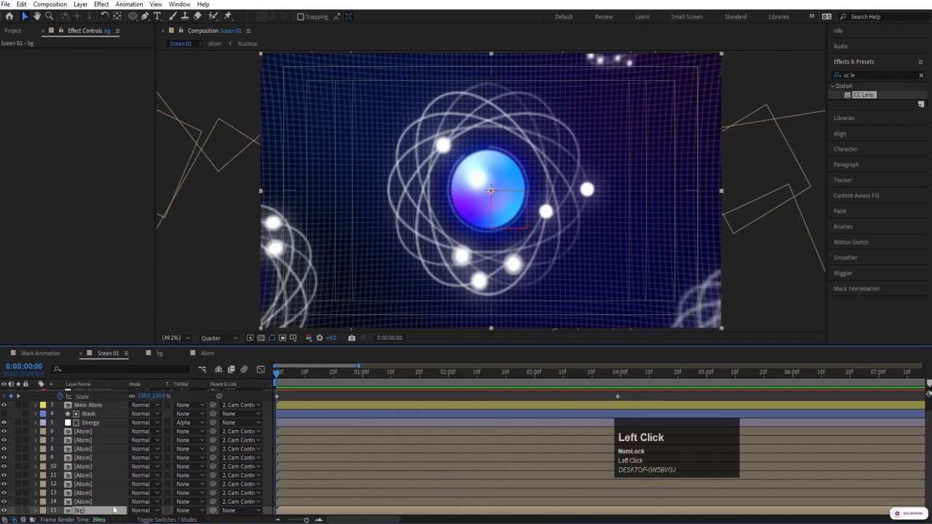
{"action": "key", "text": "s"}
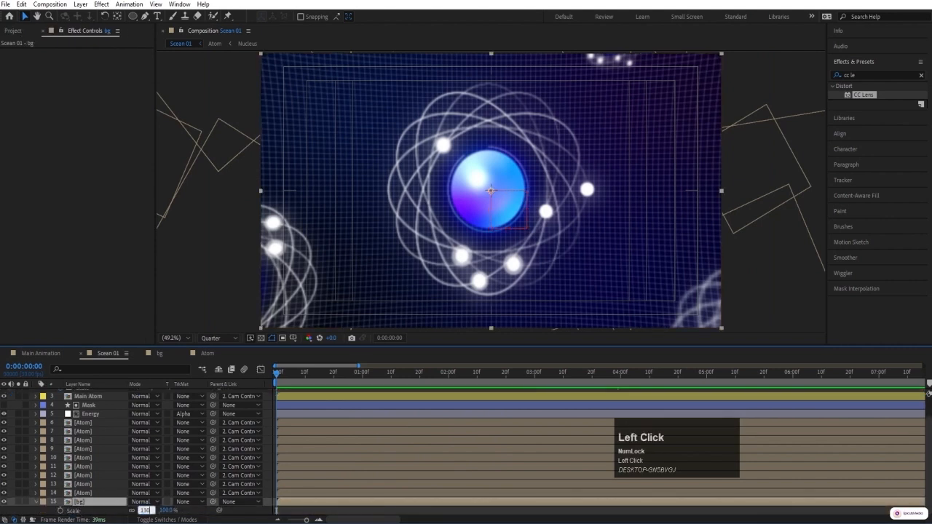
{"action": "key", "text": "Return"}
{"action": "left_click", "coordinate": [144, 511]}
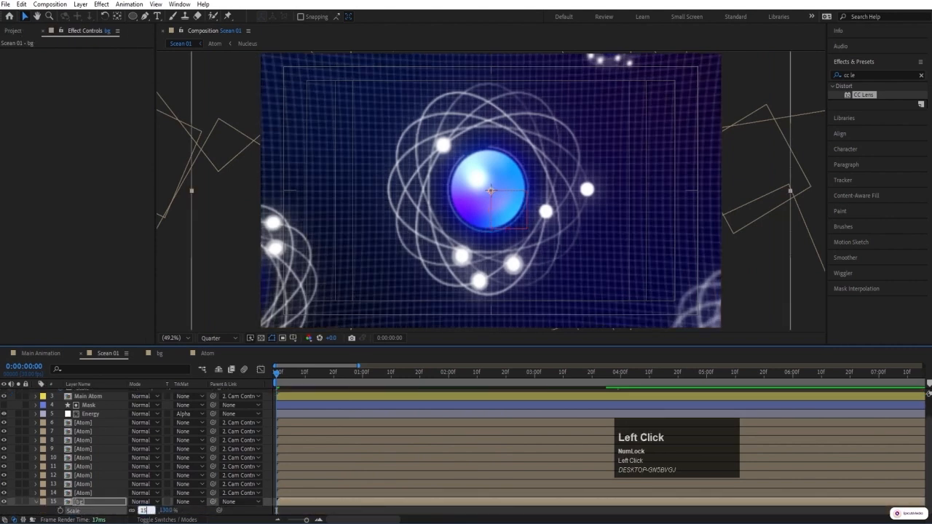
{"action": "type", "text": "150"}
{"action": "key", "text": "Return"}
{"action": "left_click", "coordinate": [60, 511]}
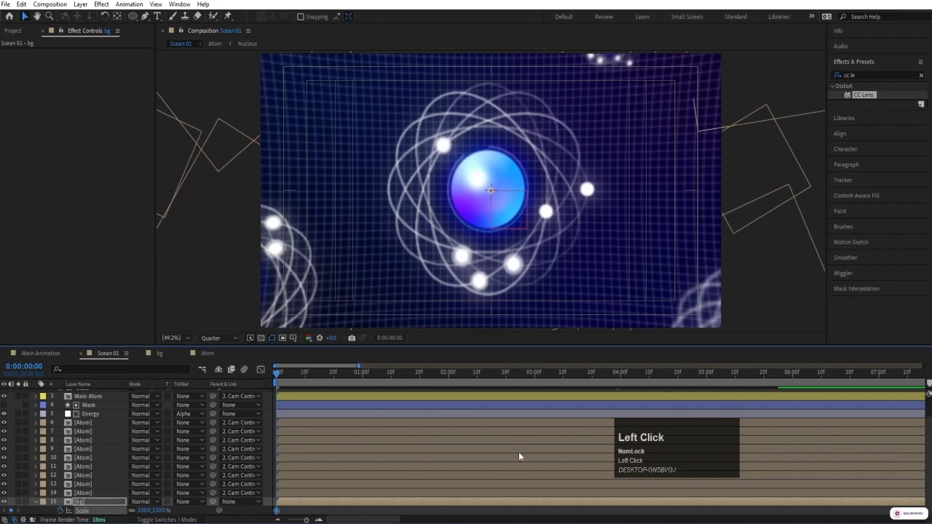
Set the bg layer's Scale to 100% at 0:00:03:29
{"action": "scroll", "coordinate": [519, 454], "scroll_direction": "down", "scroll_amount": 5}
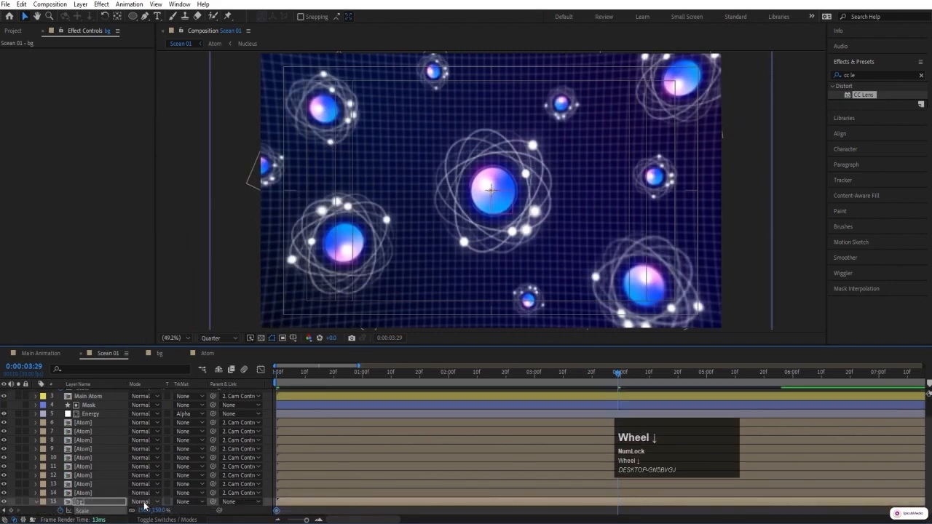
{"action": "left_click", "coordinate": [144, 510]}
{"action": "type", "text": "100"}
{"action": "key", "text": "Return"}
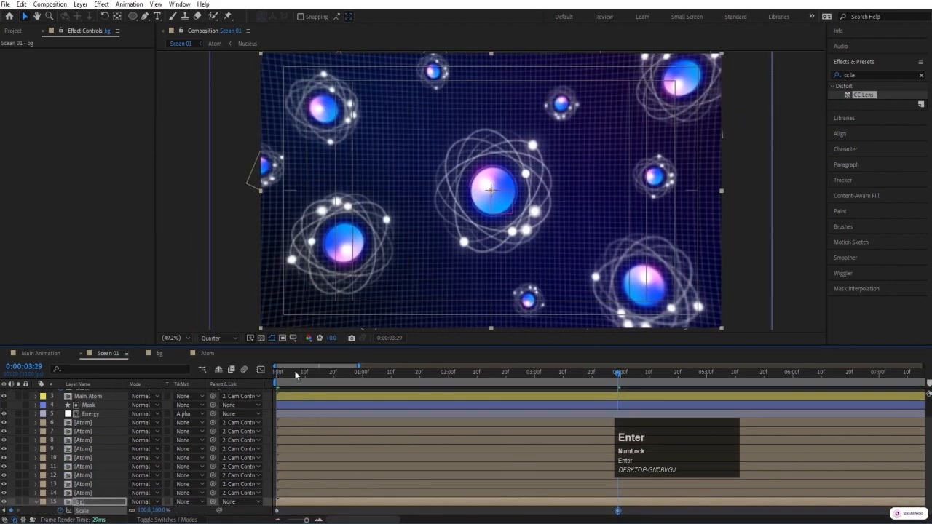
Preview the composition from the start to examine the grid background scaling together with the atoms
{"action": "left_click", "coordinate": [280, 388]}
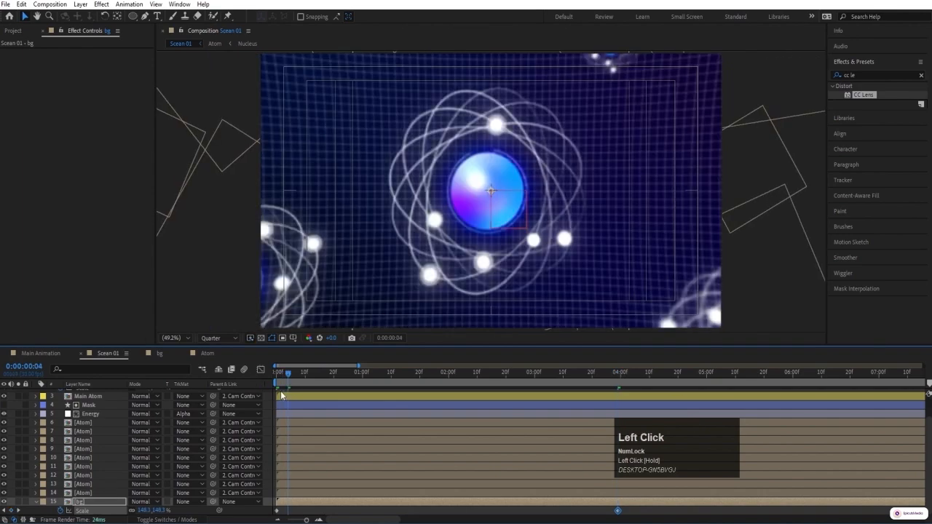
{"action": "key", "text": "space"}
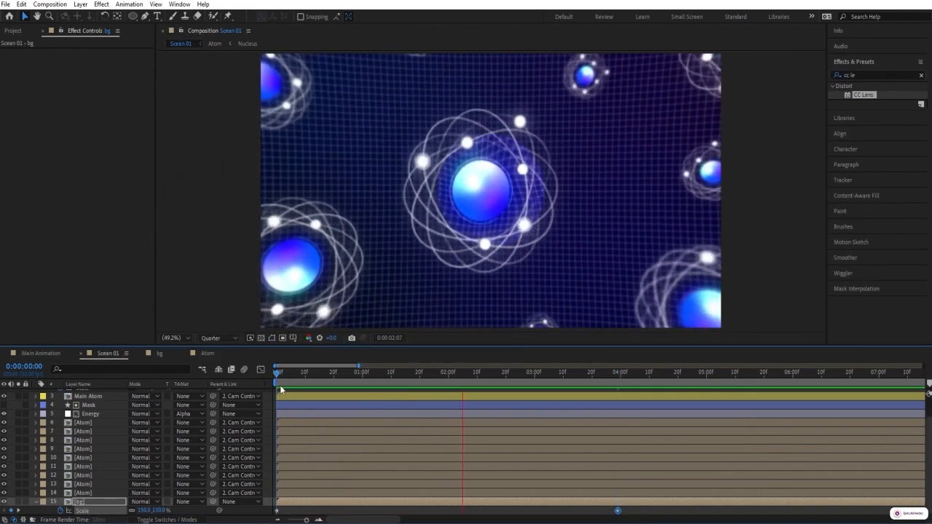
{"action": "key", "text": "space"}
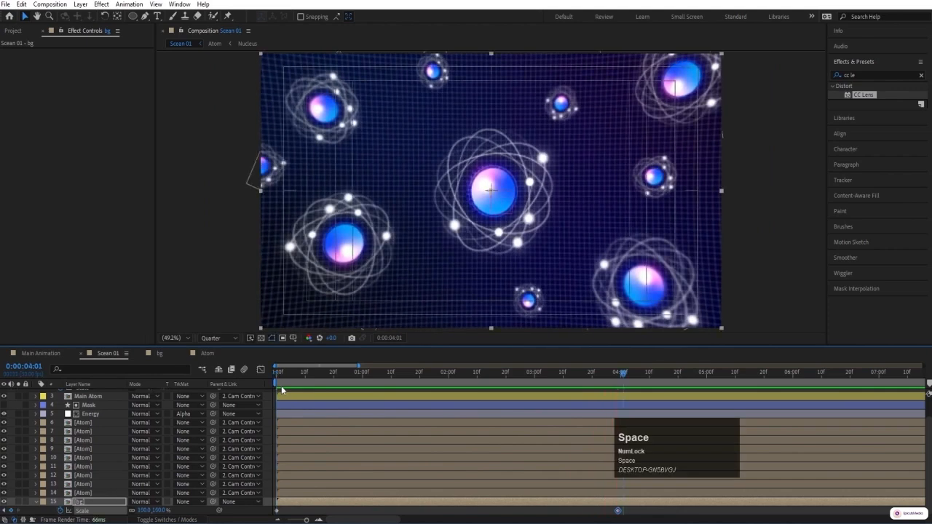
{"action": "key", "text": "j"}
{"action": "key", "text": "j"}
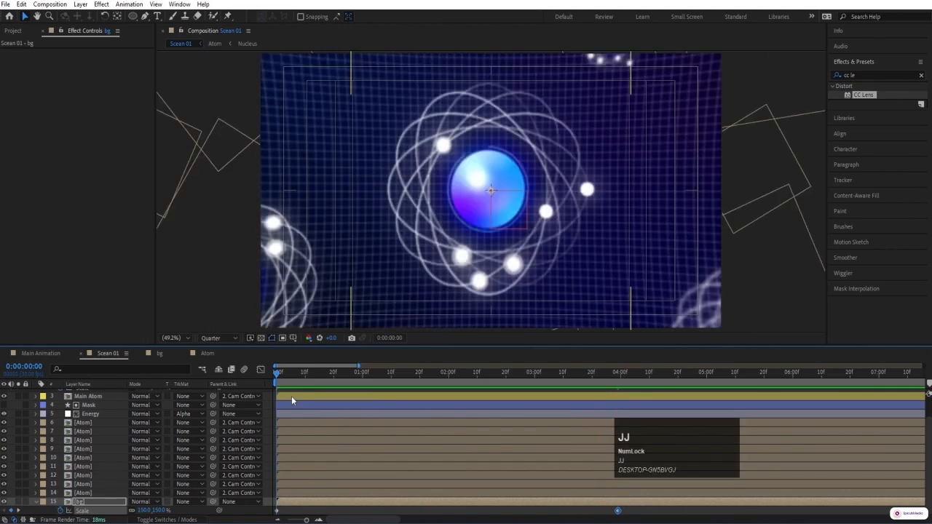
{"action": "key", "text": "space"}
{"action": "scroll", "coordinate": [561, 423], "scroll_direction": "up", "scroll_amount": 1}
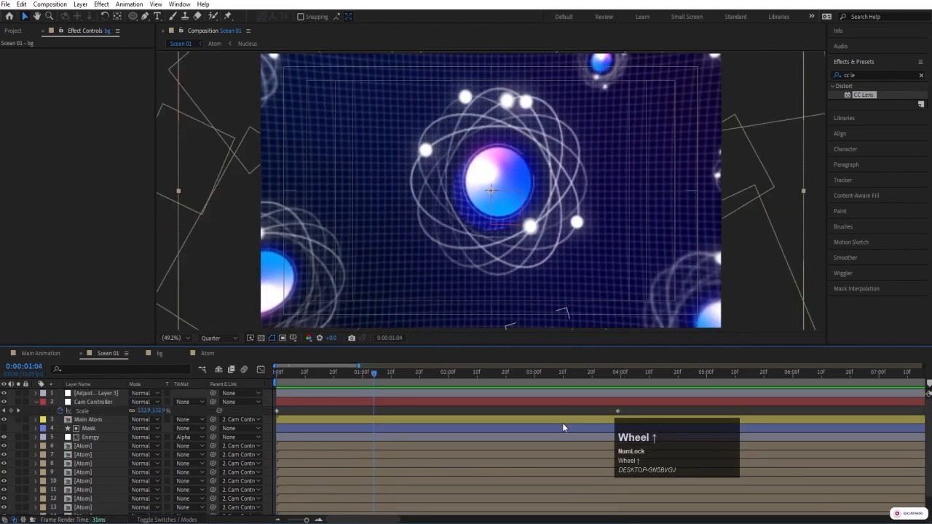
Apply Easy Ease to the Cam Controller's Scale keyframe at 0:00:03:29 and save the project
{"action": "left_click_drag", "start_coordinate": [604, 408], "coordinate": [647, 516]}
{"action": "scroll", "coordinate": [610, 396], "scroll_direction": "up", "scroll_amount": 1}
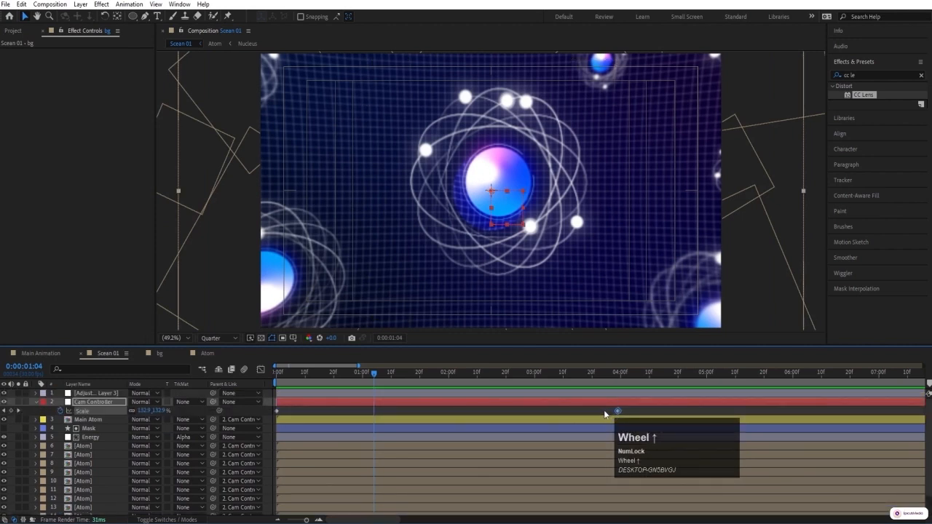
{"action": "left_click", "coordinate": [605, 415]}
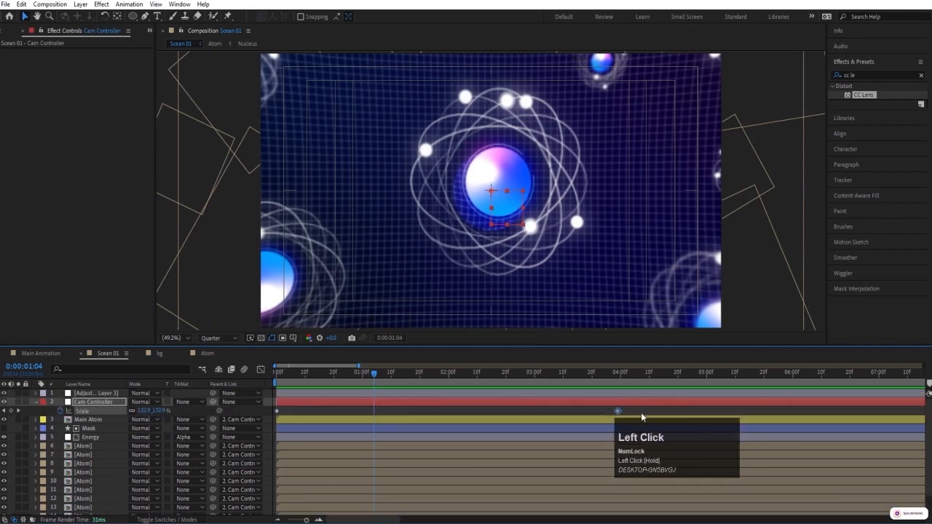
{"action": "key", "text": "F9"}
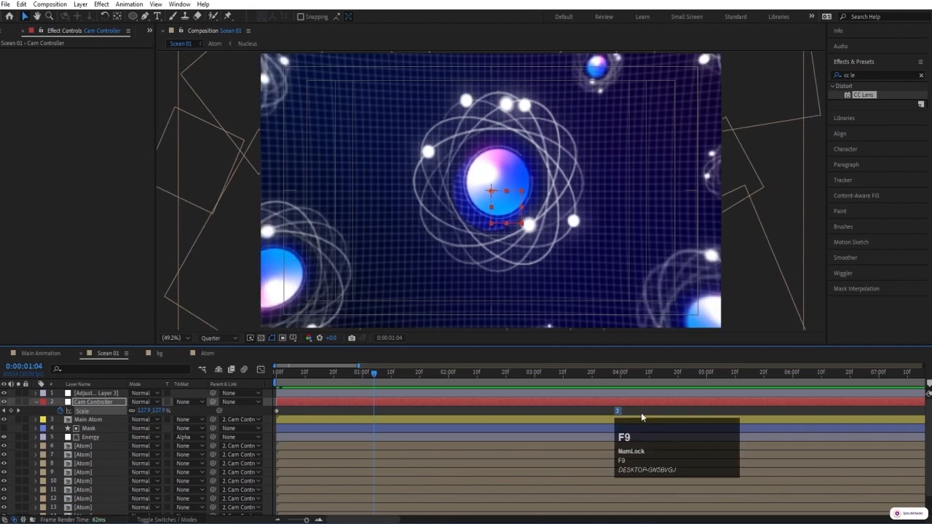
{"action": "key", "text": "ctrl+s"}
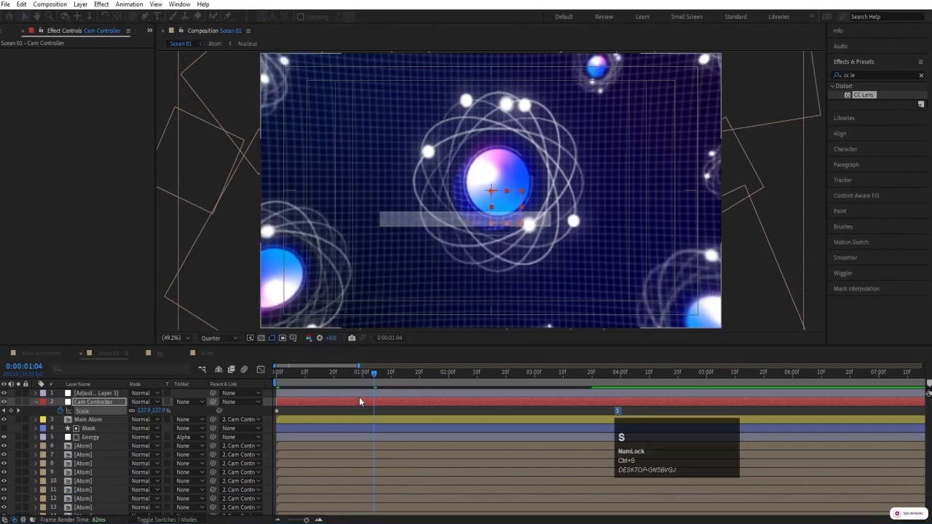
Play the animation from the first frame to examine how the eased zoom-out slows into its last keyframe
{"action": "left_click_drag", "start_coordinate": [320, 375], "coordinate": [253, 378]}
{"action": "key", "text": "space"}
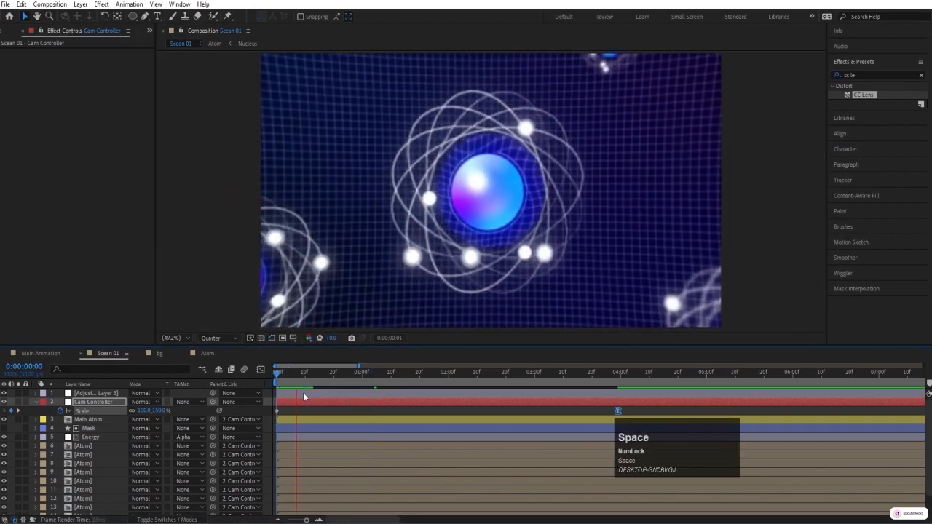
{"action": "key", "text": "minus"}
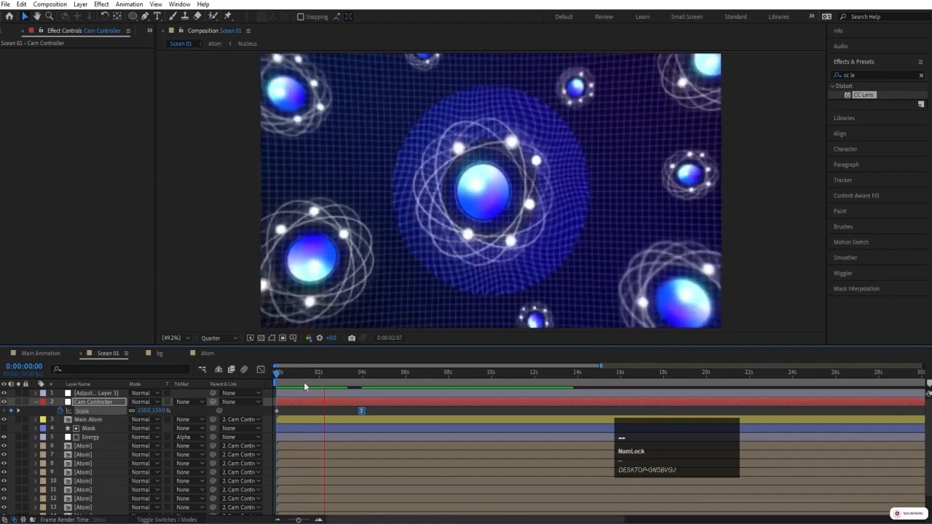
{"action": "key", "text": "space"}
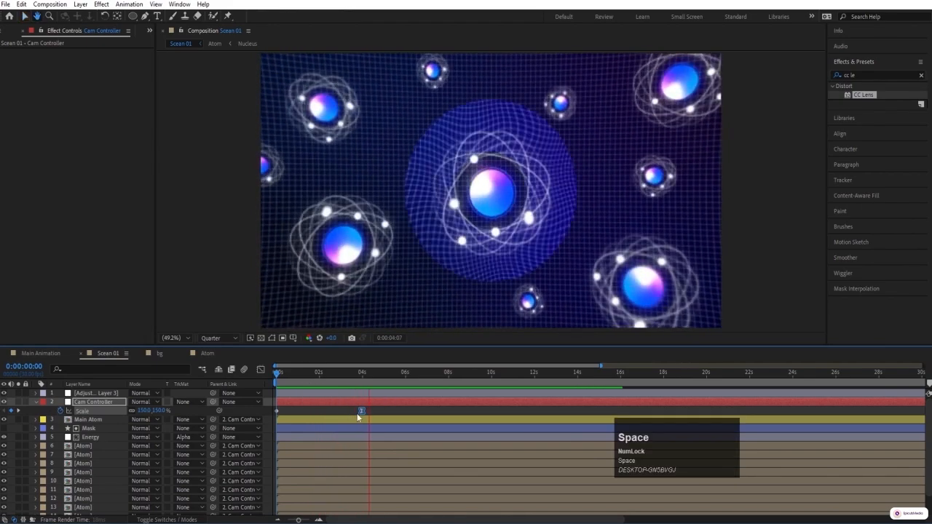
{"action": "left_click", "coordinate": [375, 410]}
{"action": "key", "text": "j"}
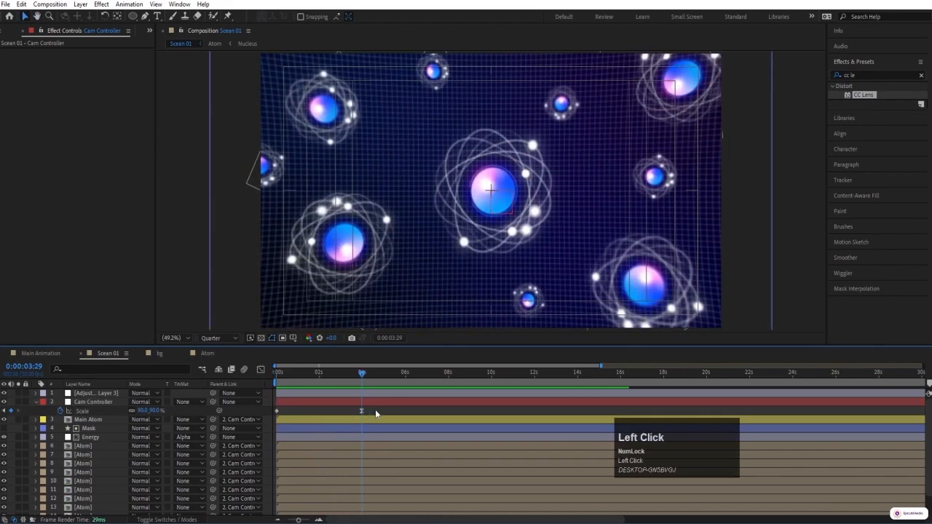
Add a Cam Controller Scale keyframe of 45% at 0:00:05:16, return to the 0:00:03:29 keyframe and save the project
{"action": "key", "text": "equal"}
{"action": "mouse_move", "coordinate": [429, 376]}
{"action": "left_mouse_down"}
{"action": "mouse_move", "coordinate": [447, 378]}
{"action": "mouse_move", "coordinate": [429, 376]}
{"action": "left_mouse_up"}
{"action": "left_click", "coordinate": [95, 424]}
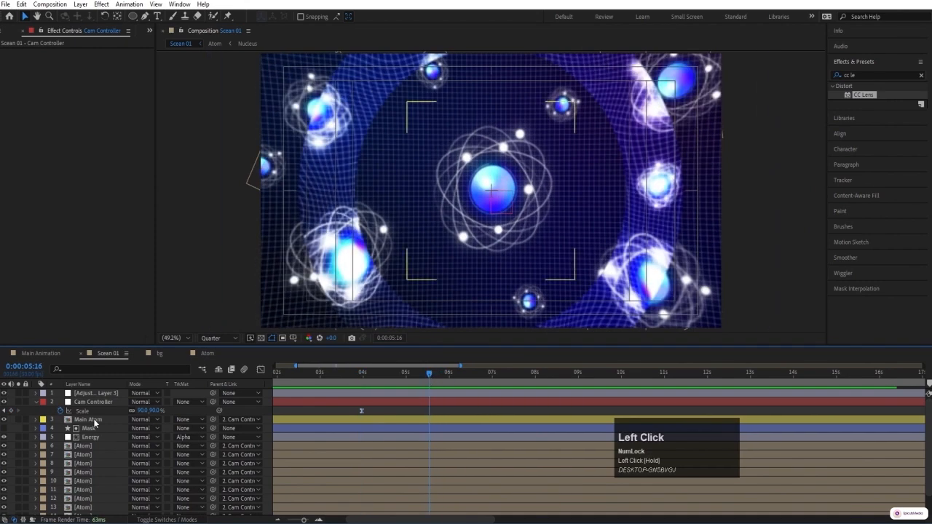
{"action": "left_click_drag", "start_coordinate": [145, 411], "coordinate": [128, 411]}
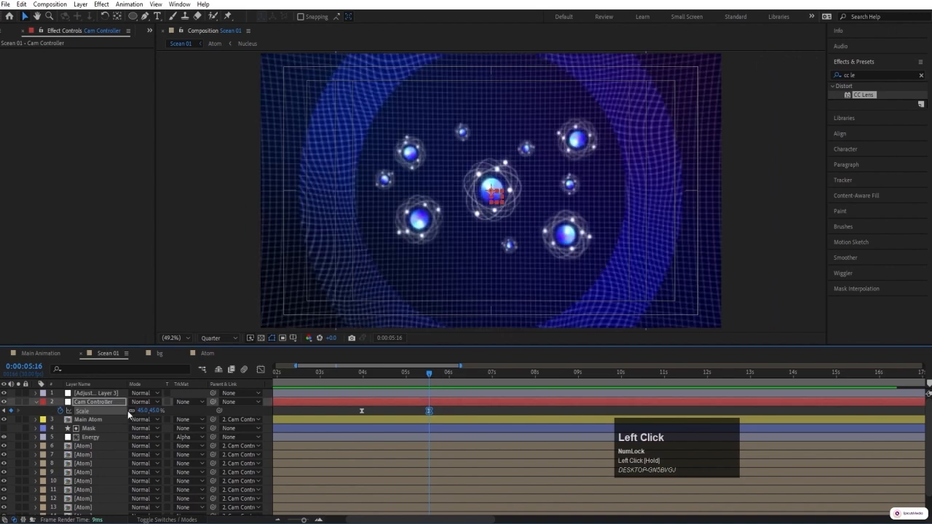
{"action": "left_click", "coordinate": [373, 417]}
{"action": "key", "text": "j"}
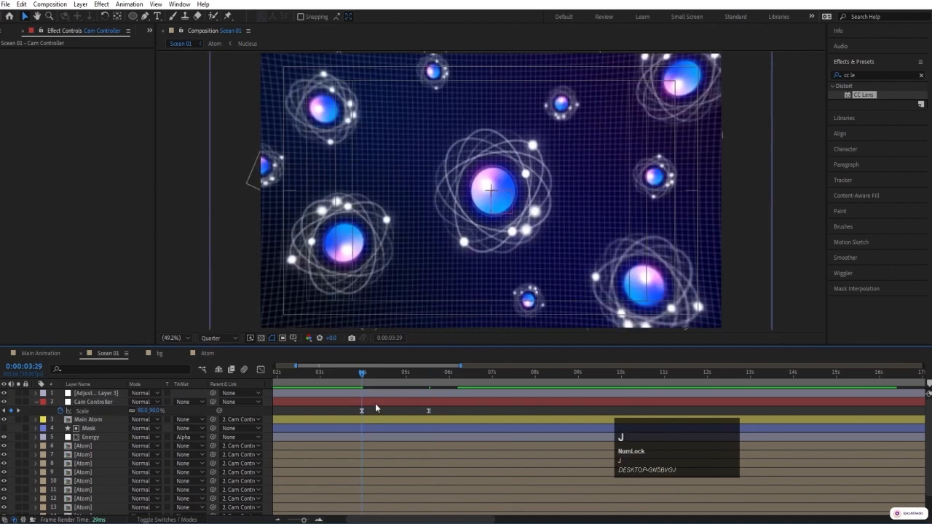
{"action": "key", "text": "ctrl+s"}
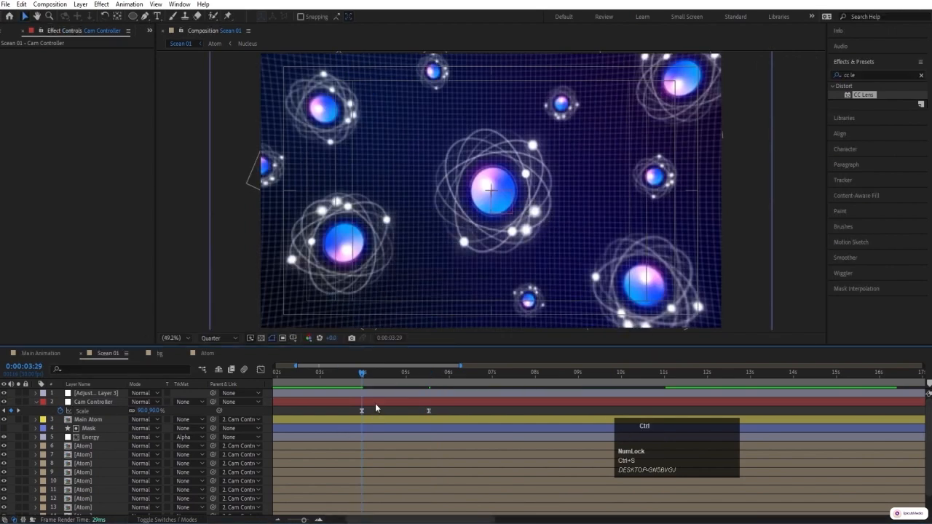
Create a bright red 1920 × 1080 solid named BG For Next One, start it at 0:00:03:29 and deselect it
{"action": "key", "text": "ctrl+y"}
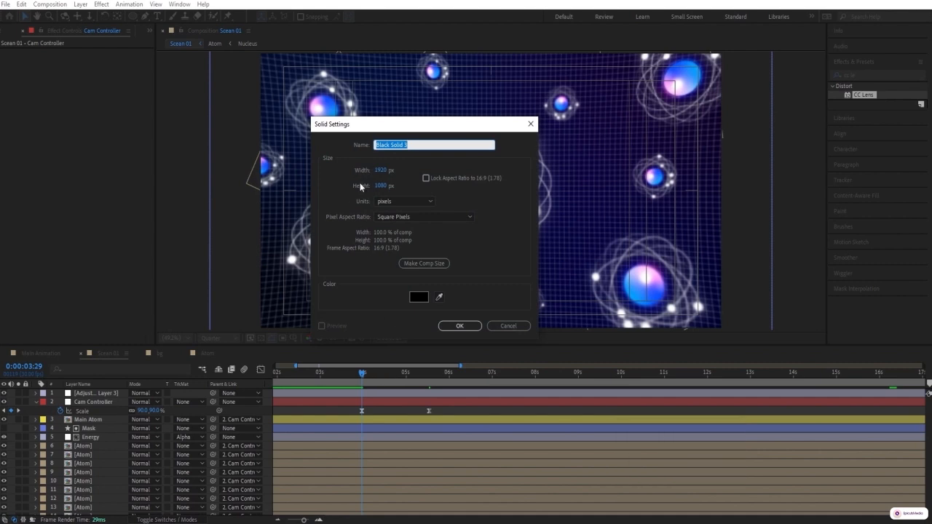
{"action": "type", "text": "BG"}
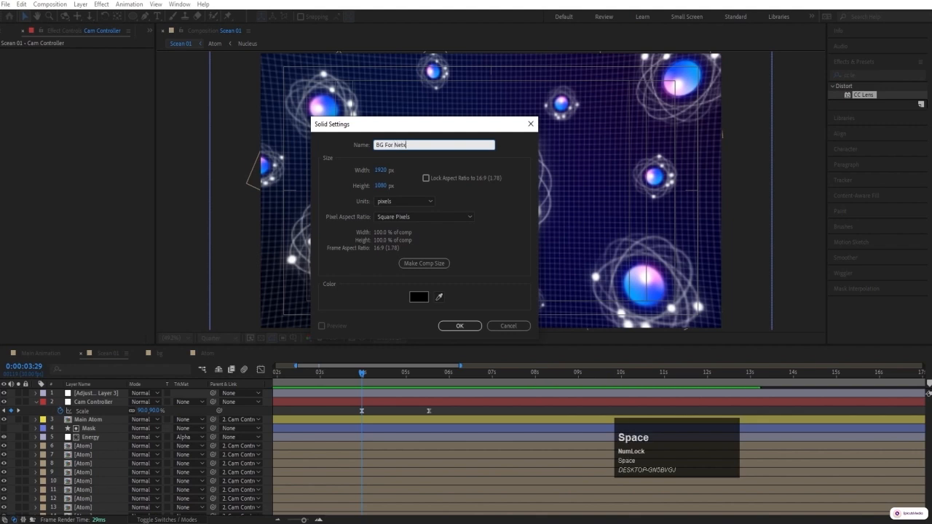
{"action": "type", "text": "For Next One"}
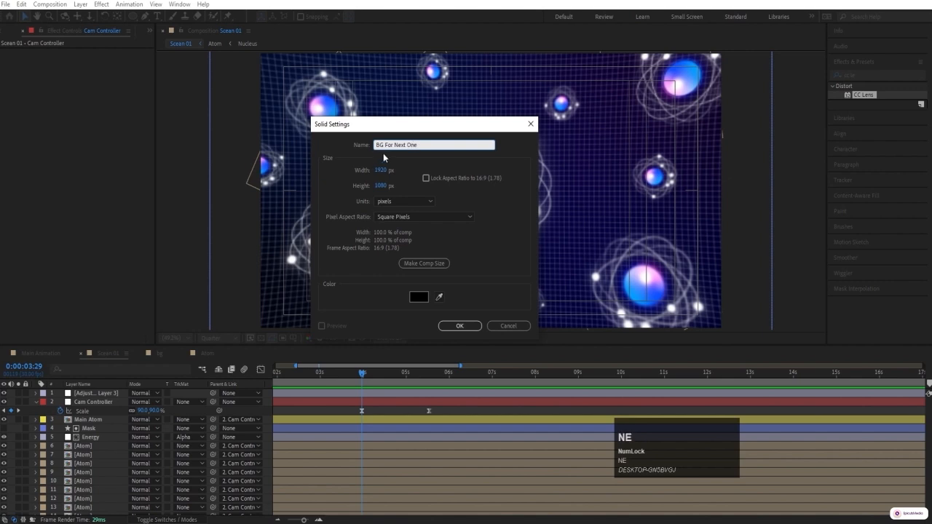
{"action": "left_click", "coordinate": [420, 297]}
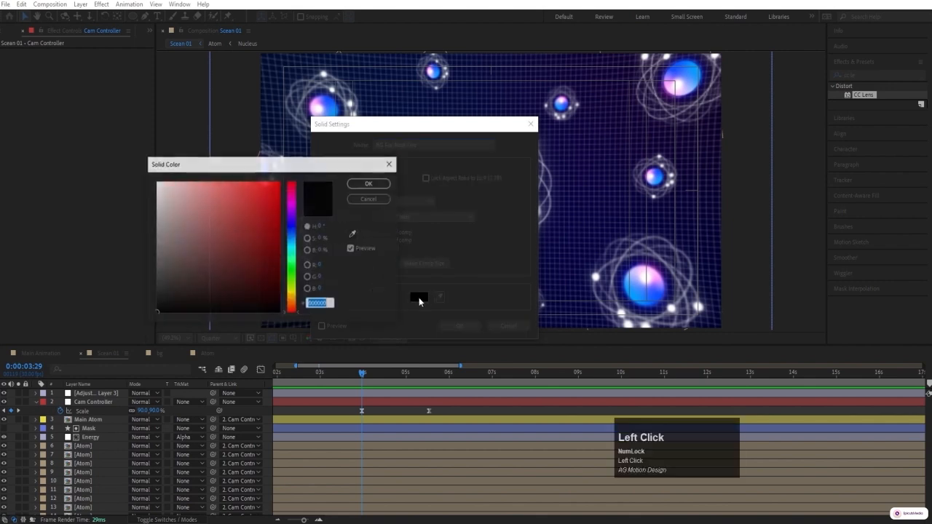
{"action": "left_click", "coordinate": [279, 184]}
{"action": "key", "text": "Return"}
{"action": "key", "text": "Return"}
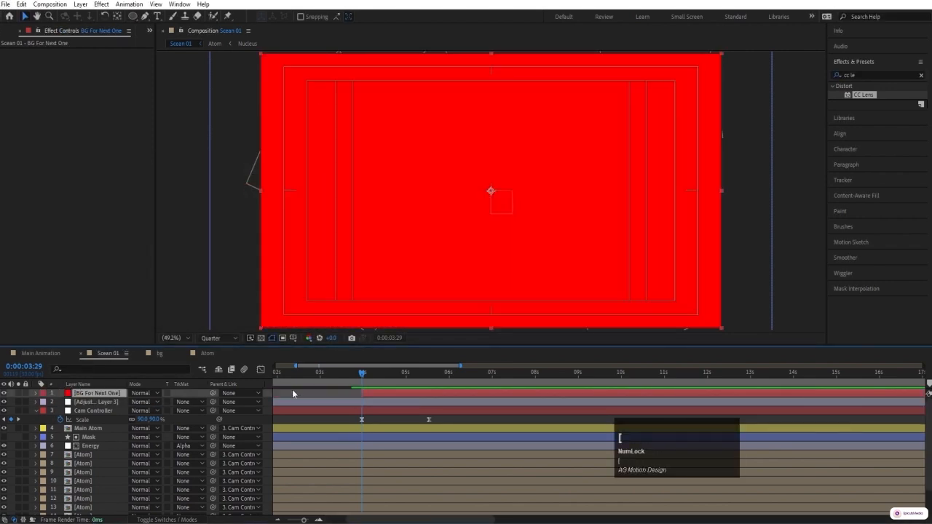
{"action": "left_click", "coordinate": [292, 391]}
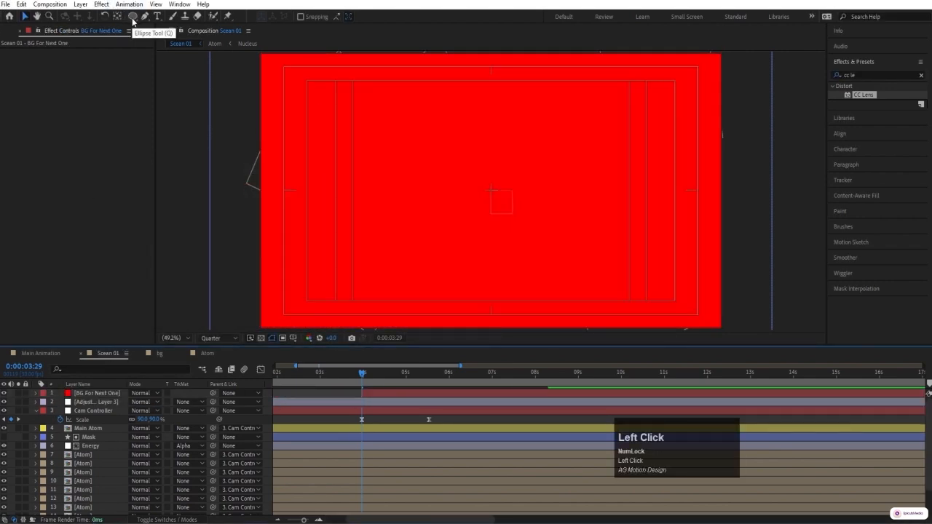